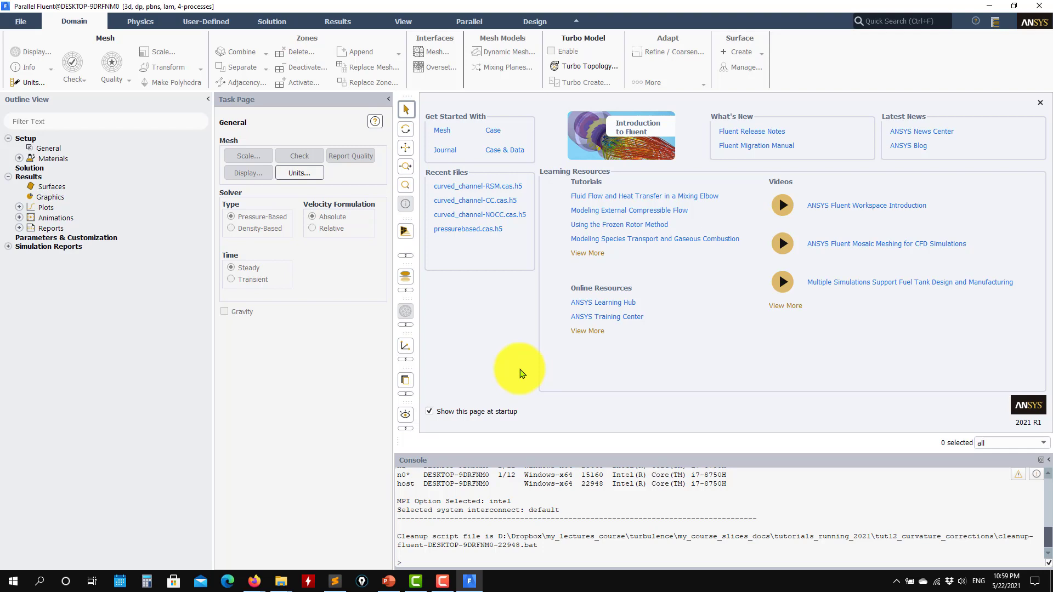
Read the static mixer case and data by opening static_mixer.cas.h5 from the static_mixer/fluent_cases folder.
left_click(21, 21)
mouse_move(66, 37)
left_click(125, 51)
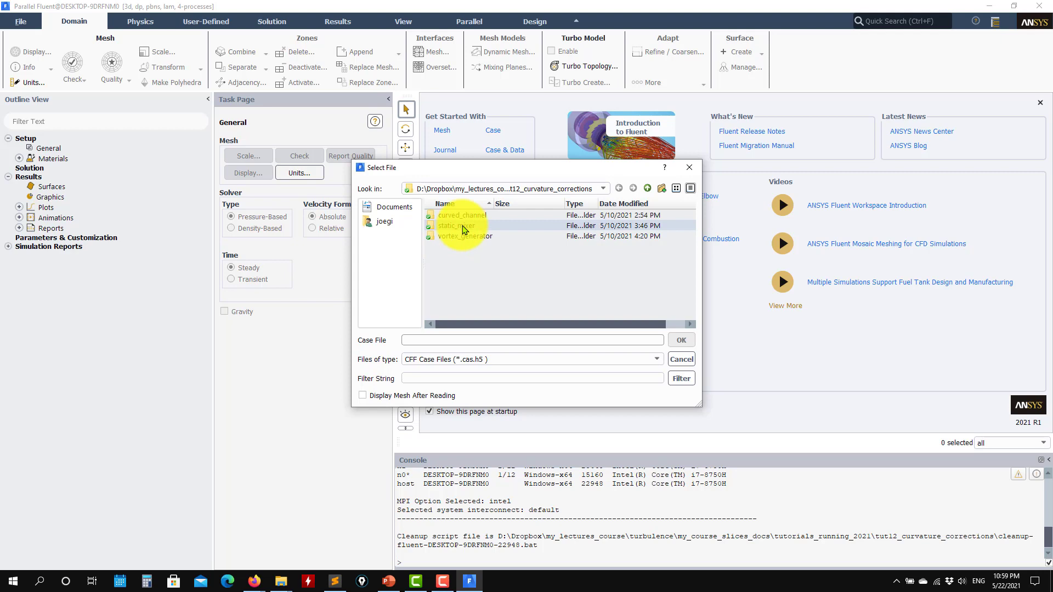
left_click(462, 229)
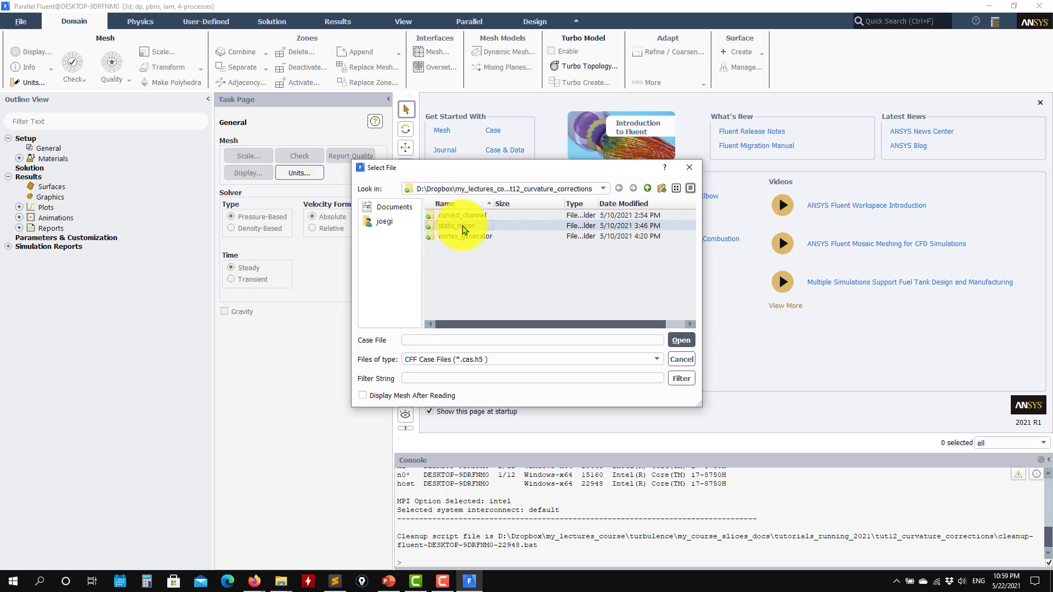
double_click(462, 228)
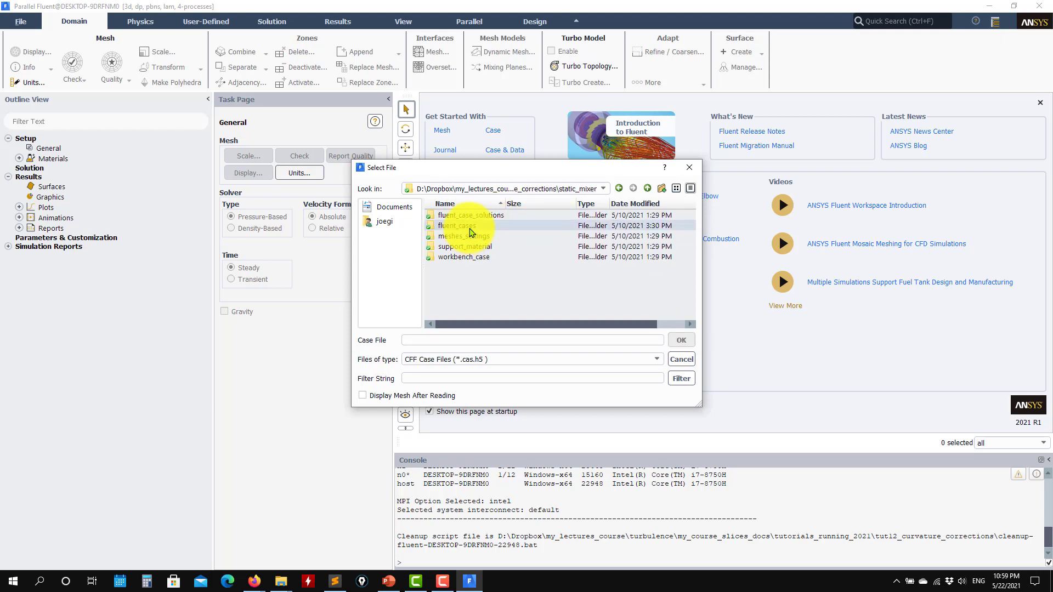
left_click(470, 228)
double_click(470, 228)
left_click(465, 216)
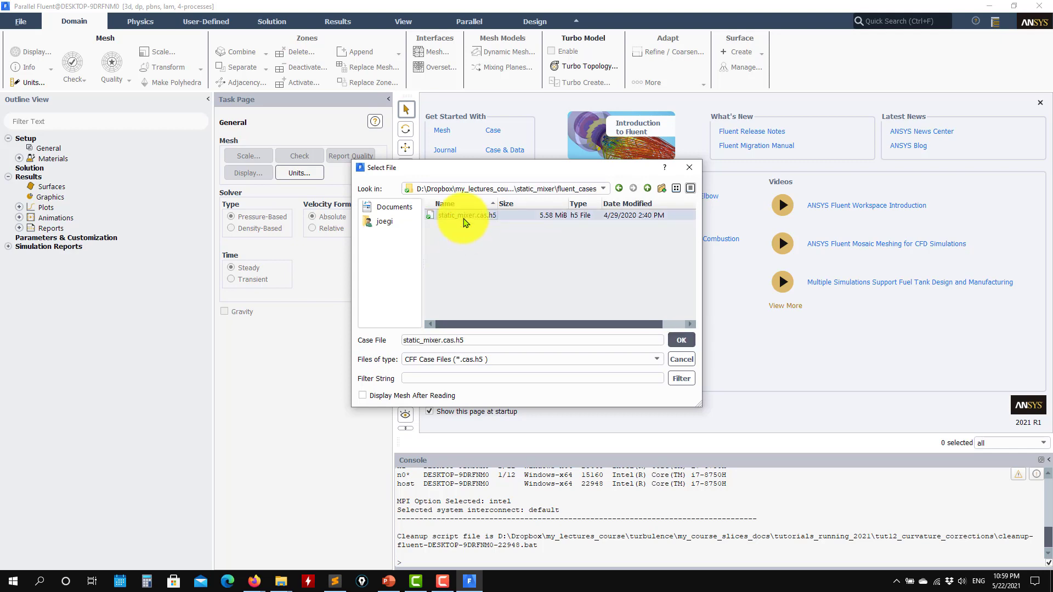
left_click(679, 339)
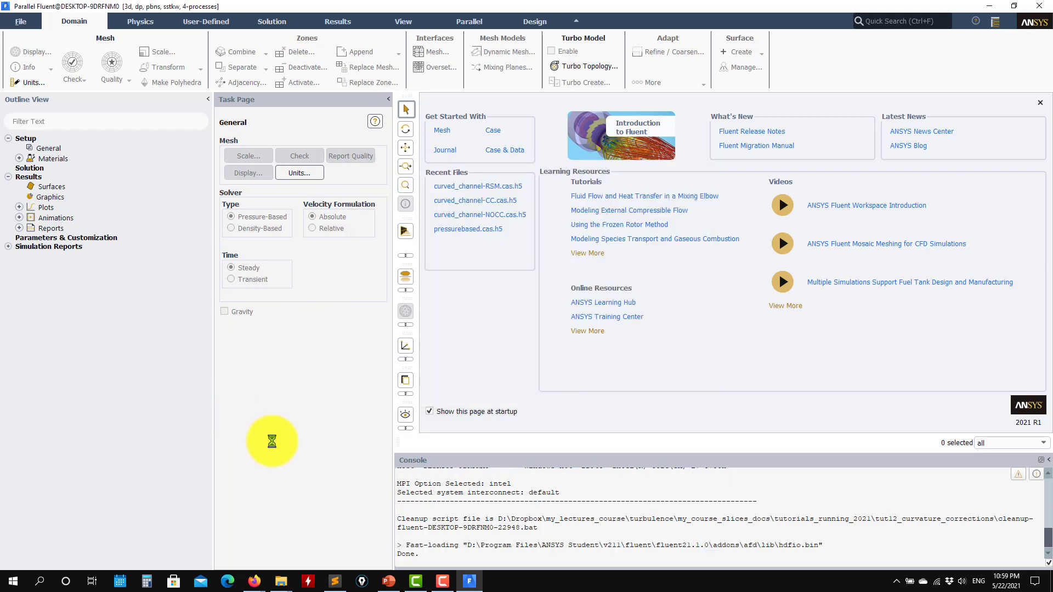
Switch to the PowerPoint case presentation, consult the static mixer problem definition on slide 2, and return to Fluent.
left_click(388, 581)
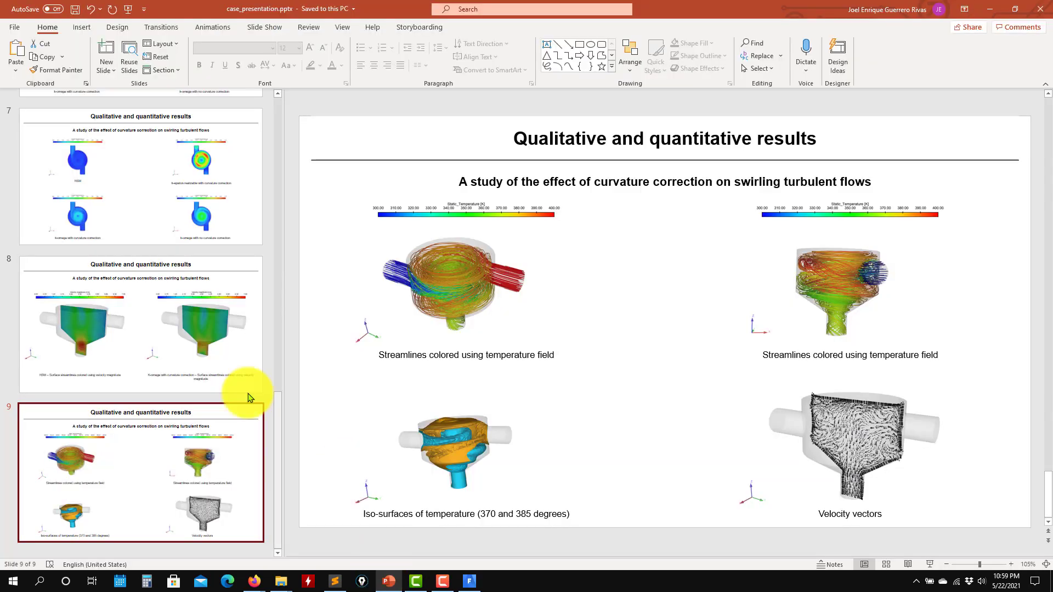
scroll(169, 345, "up", 15)
left_click(170, 330)
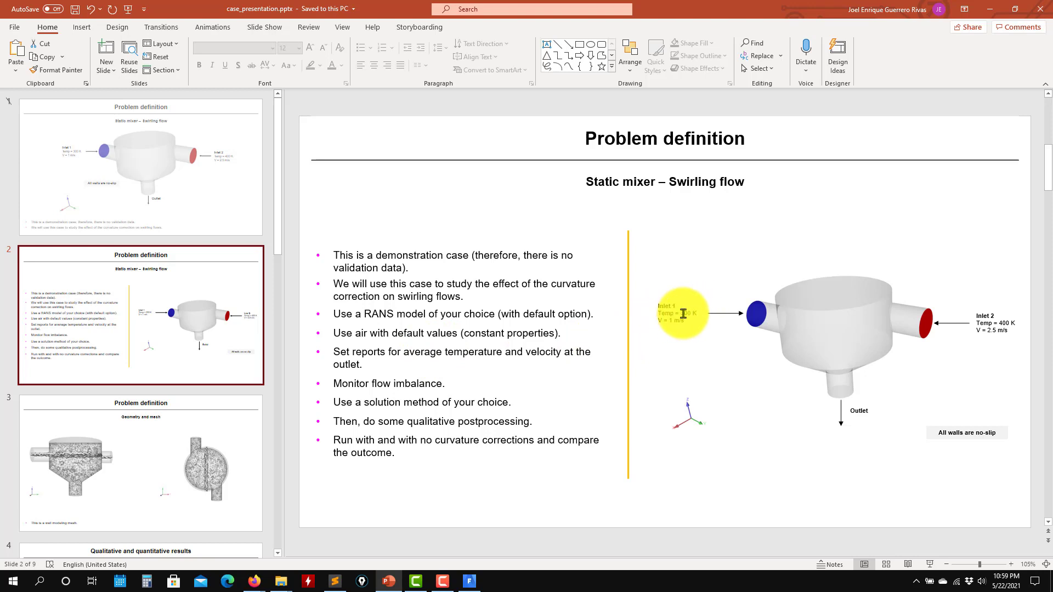
left_click(991, 8)
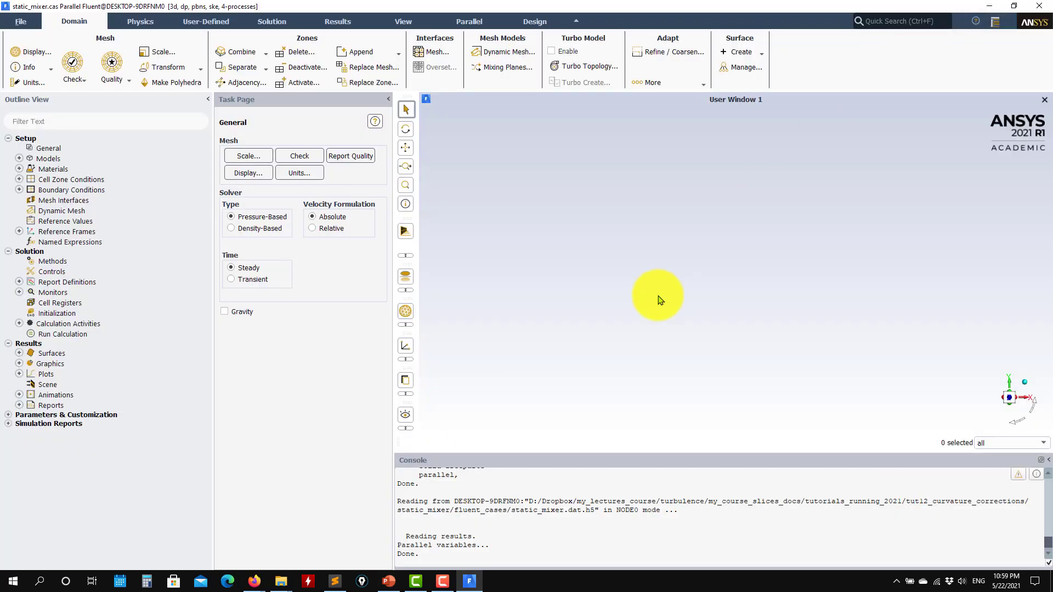
Display mesh-1 with the inletcold, inlethot, pressureoutlet, wall-solid-freeparts and walls surfaces.
double_click(28, 365)
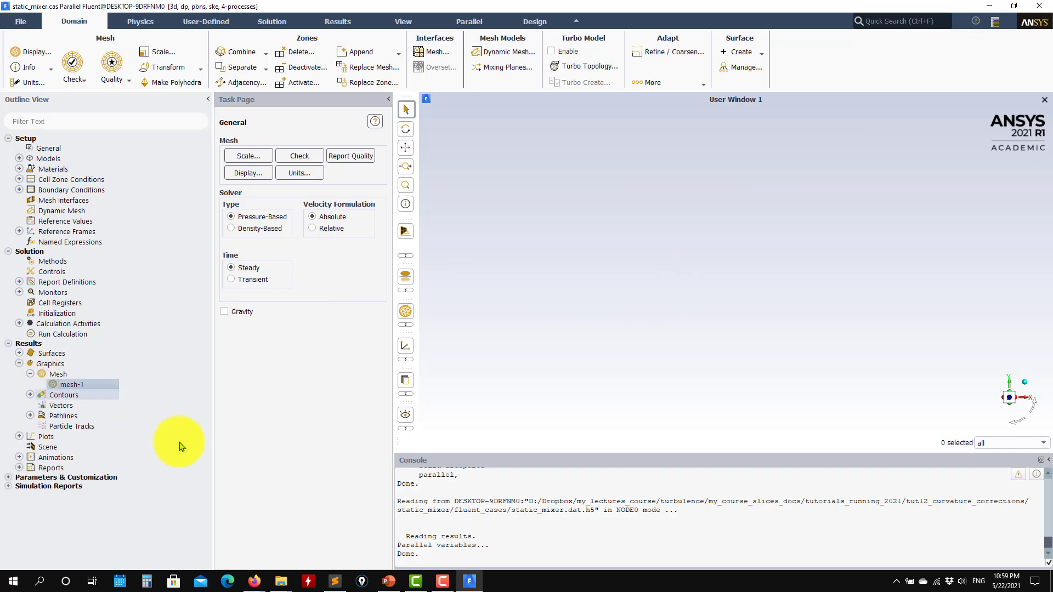
left_click(339, 548)
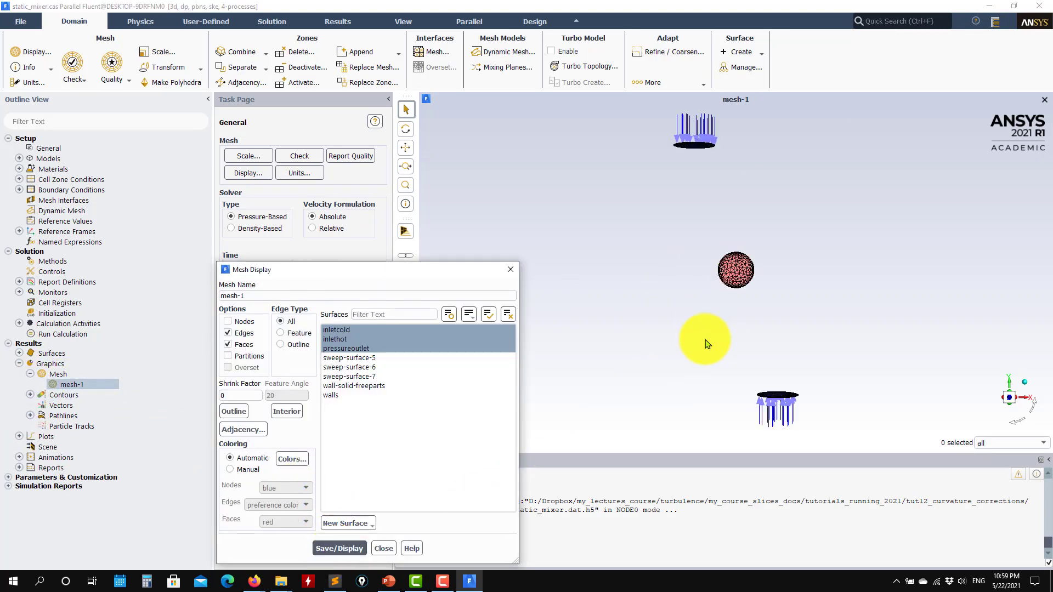
left_click_drag(707, 343, 705, 265)
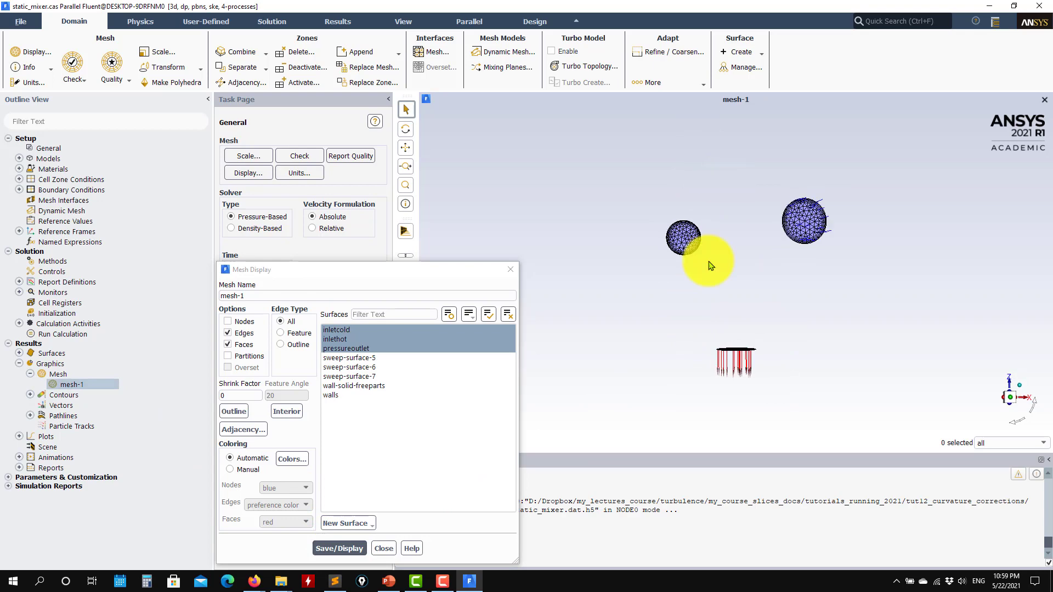
left_click(372, 359)
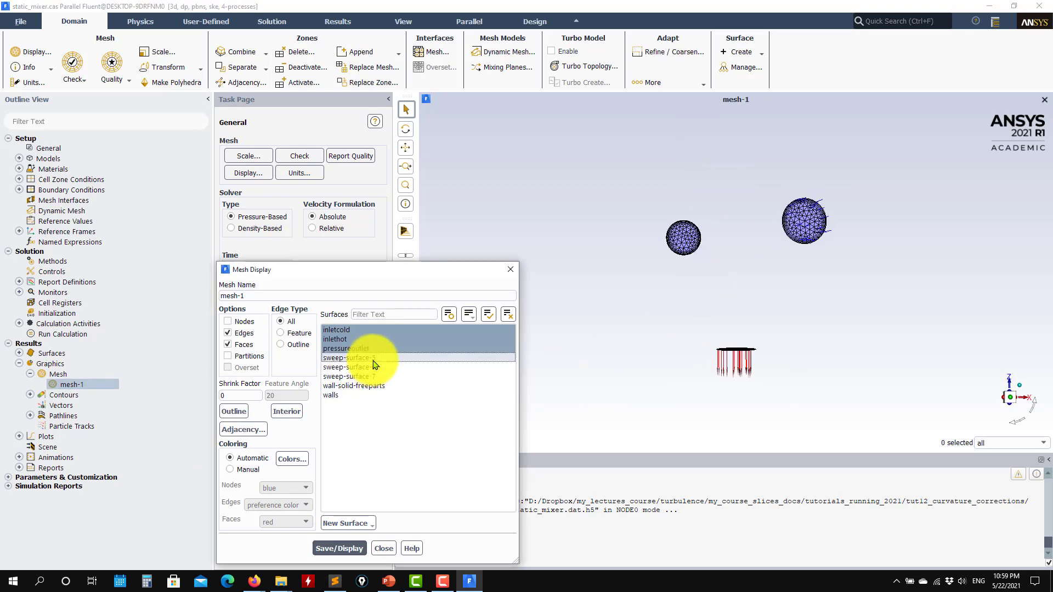
left_click(347, 386)
left_click(341, 395)
left_click(339, 548)
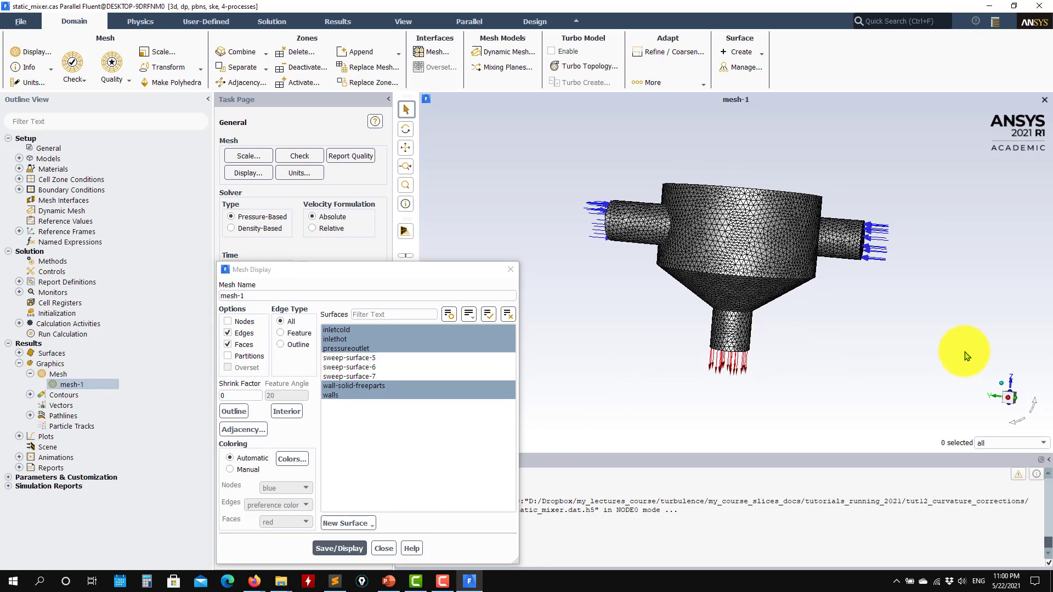
left_click(384, 549)
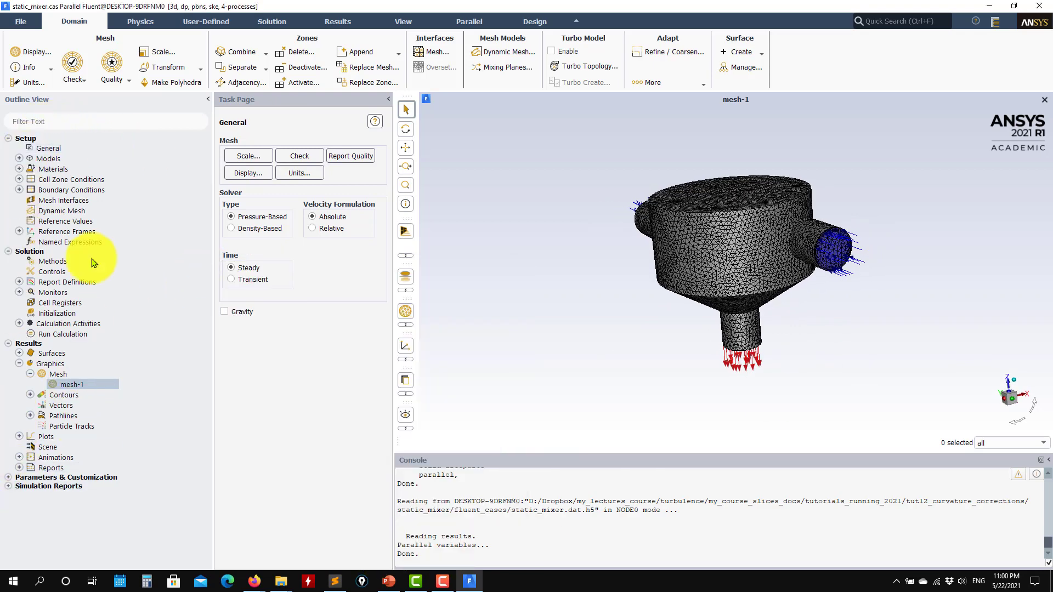
Review the viscous model's k-epsilon, near-wall treatment and curvature correction settings and accept them.
left_click(19, 158)
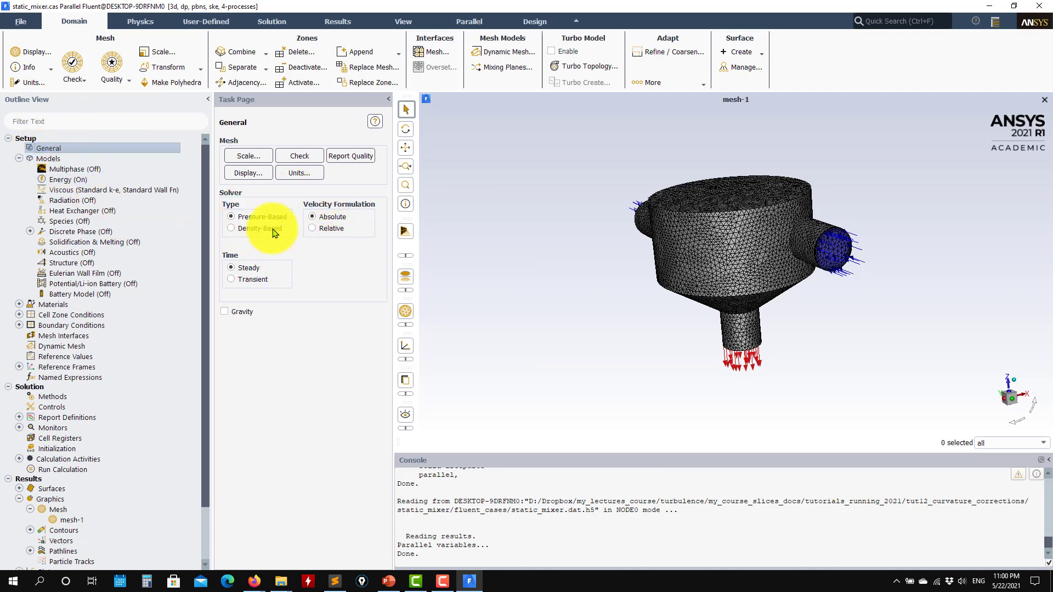
left_click(67, 192)
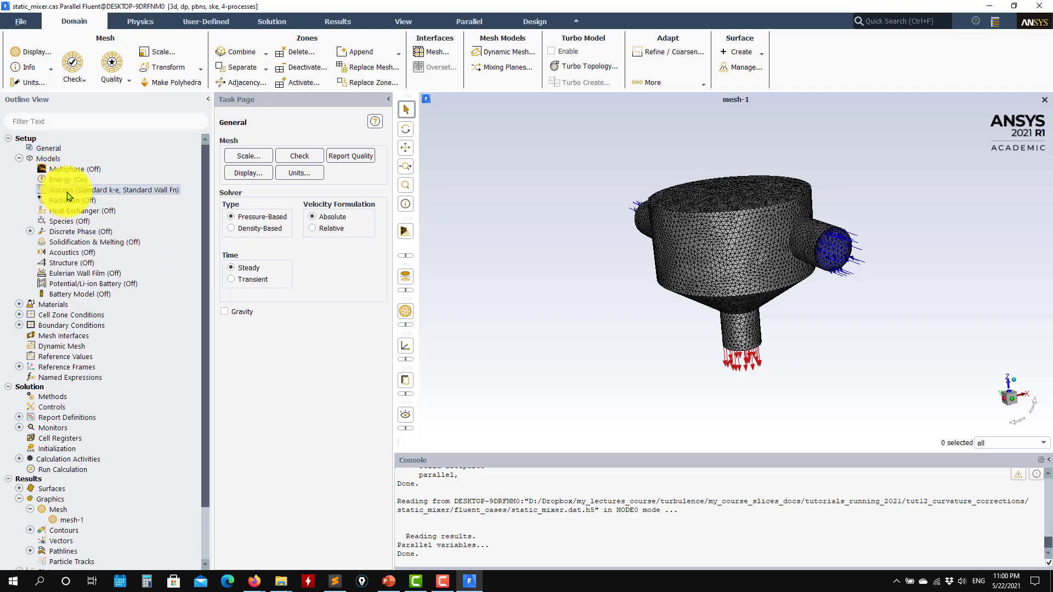
double_click(67, 192)
left_click_drag(516, 70, 258, 74)
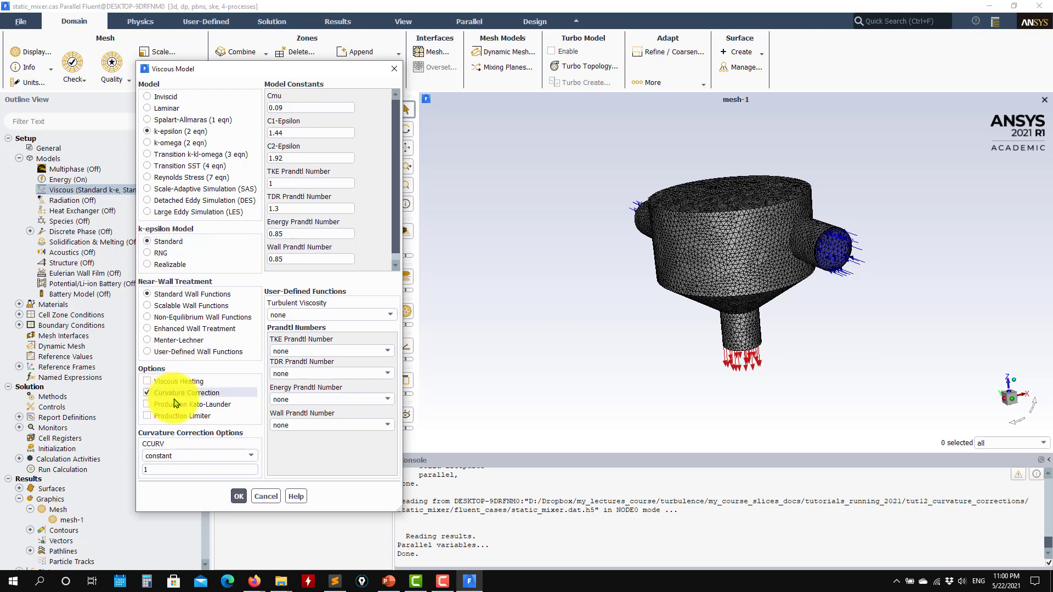
left_click(238, 496)
Examine the properties of the fluid material air without changing them.
left_click(19, 305)
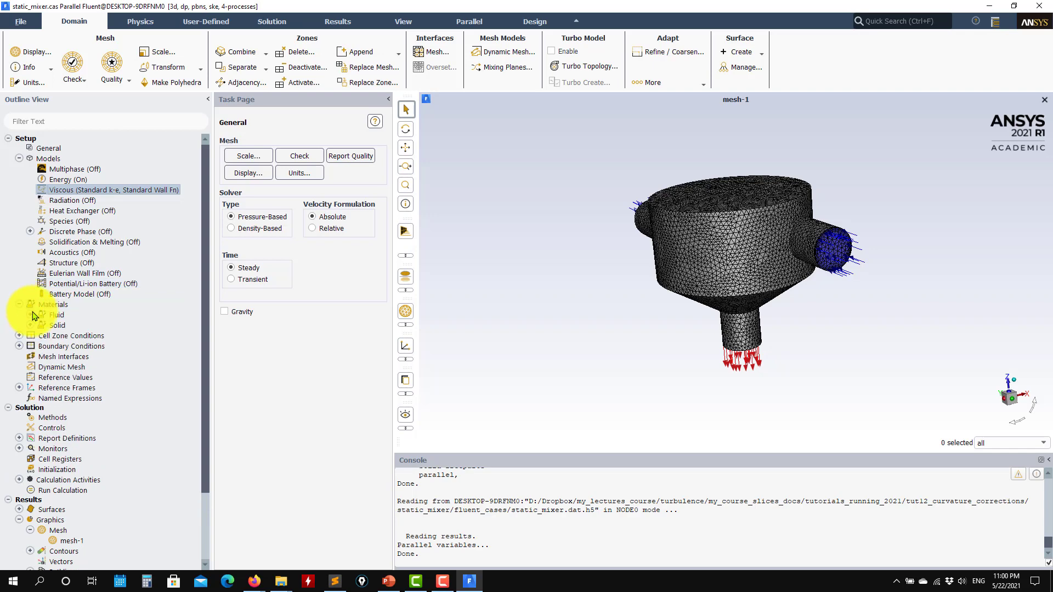
left_click(30, 315)
double_click(65, 327)
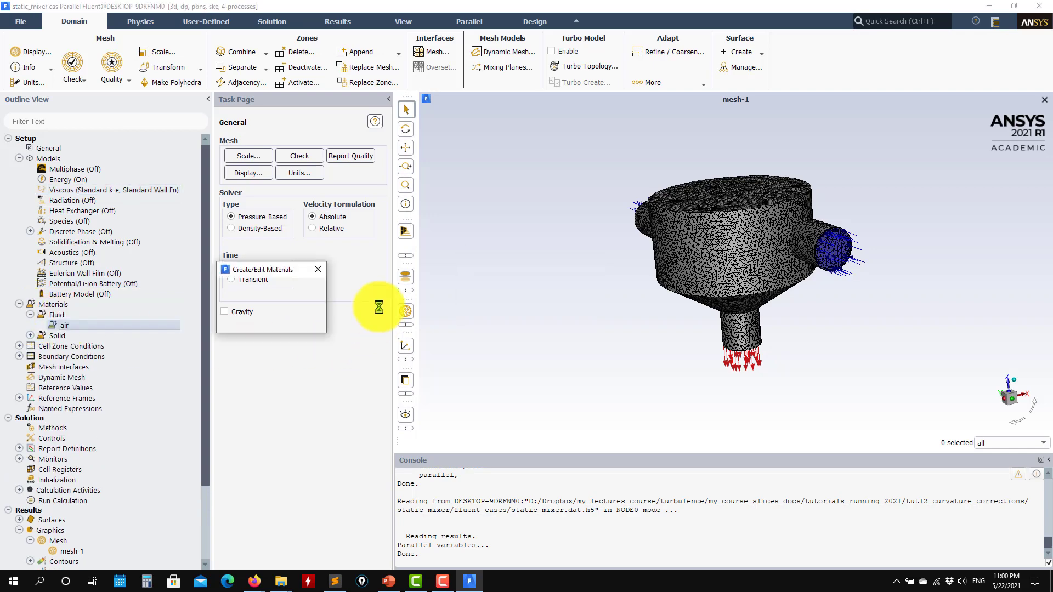
left_click_drag(370, 211, 167, 164)
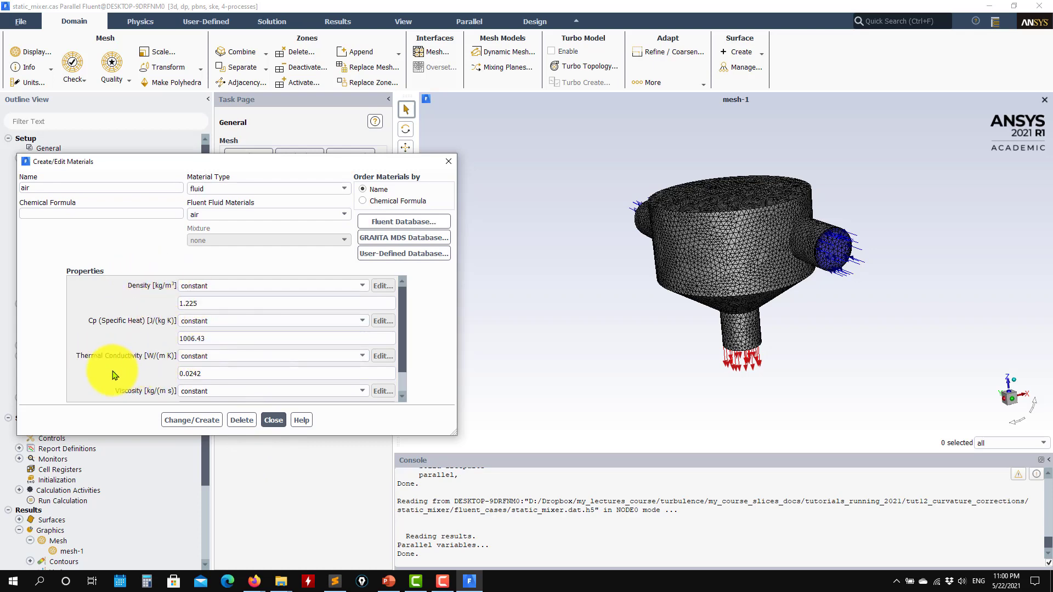
left_click(272, 419)
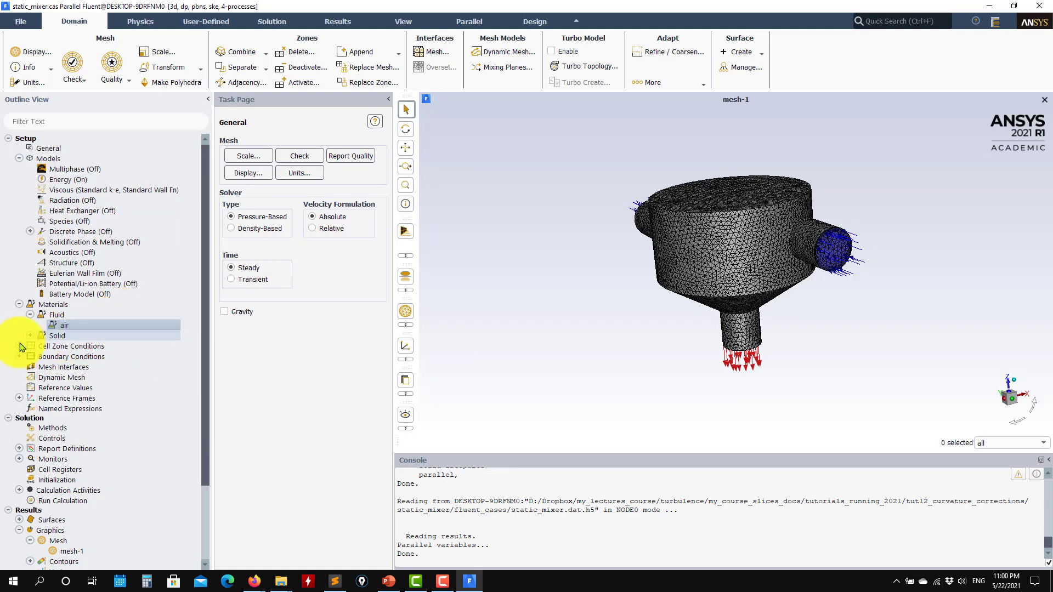
Check the momentum and thermal settings of the inlethot velocity inlet and apply them as they are.
double_click(56, 357)
double_click(55, 358)
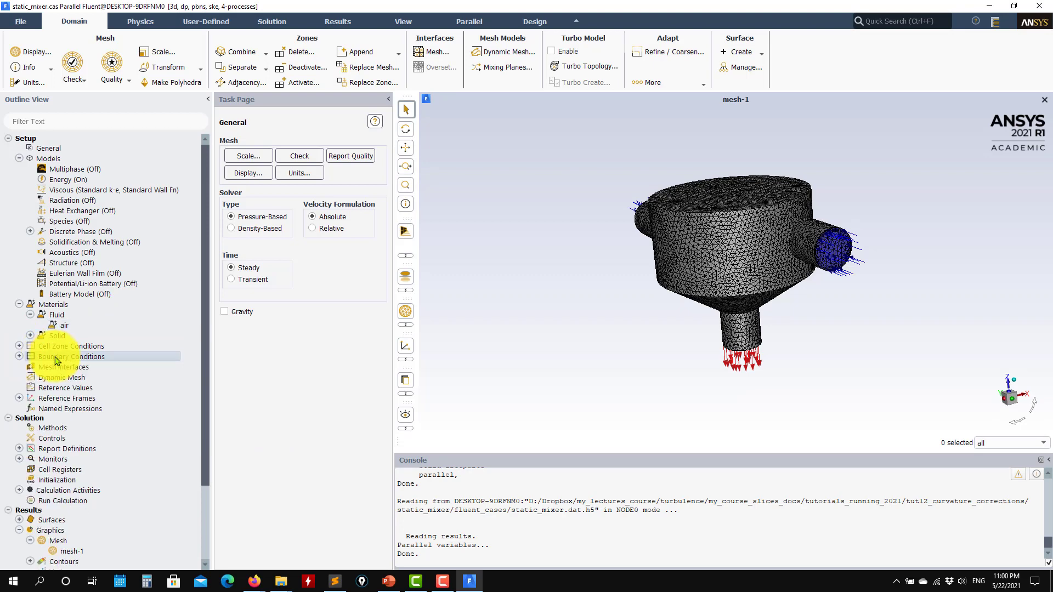
left_click(246, 170)
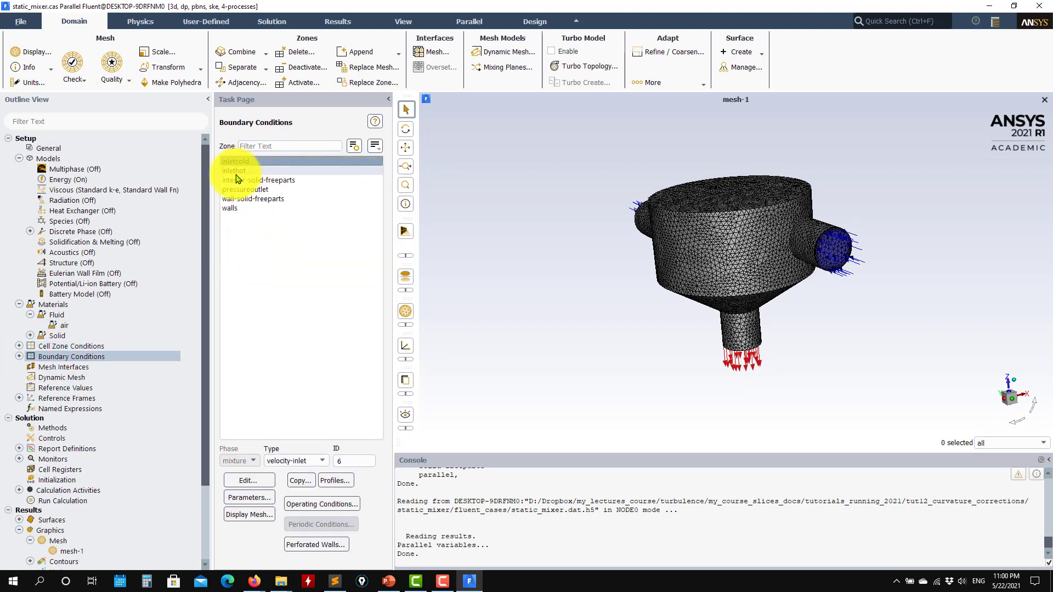
left_click(242, 480)
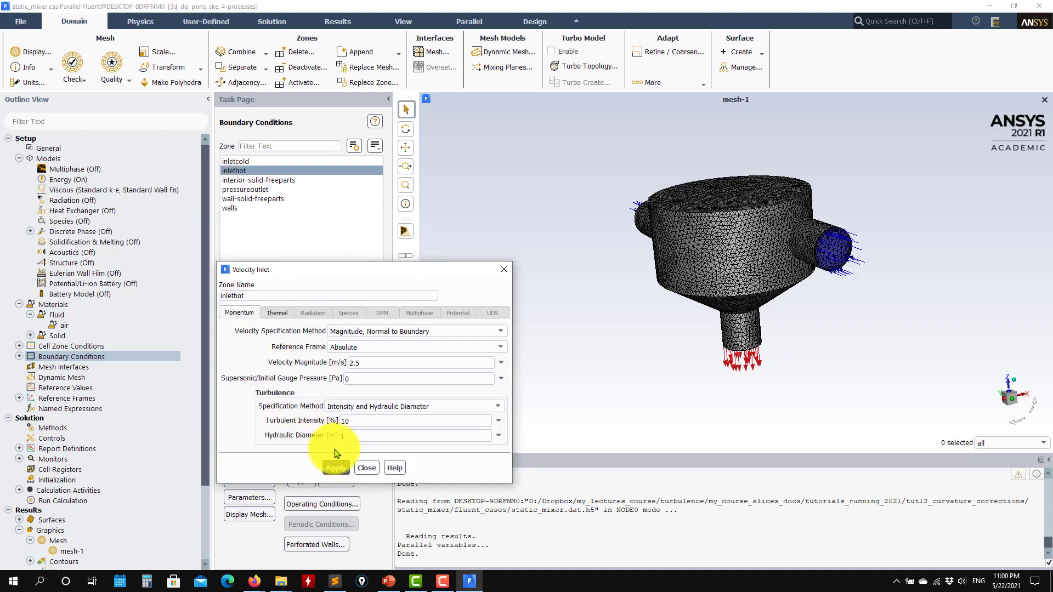
left_click(277, 312)
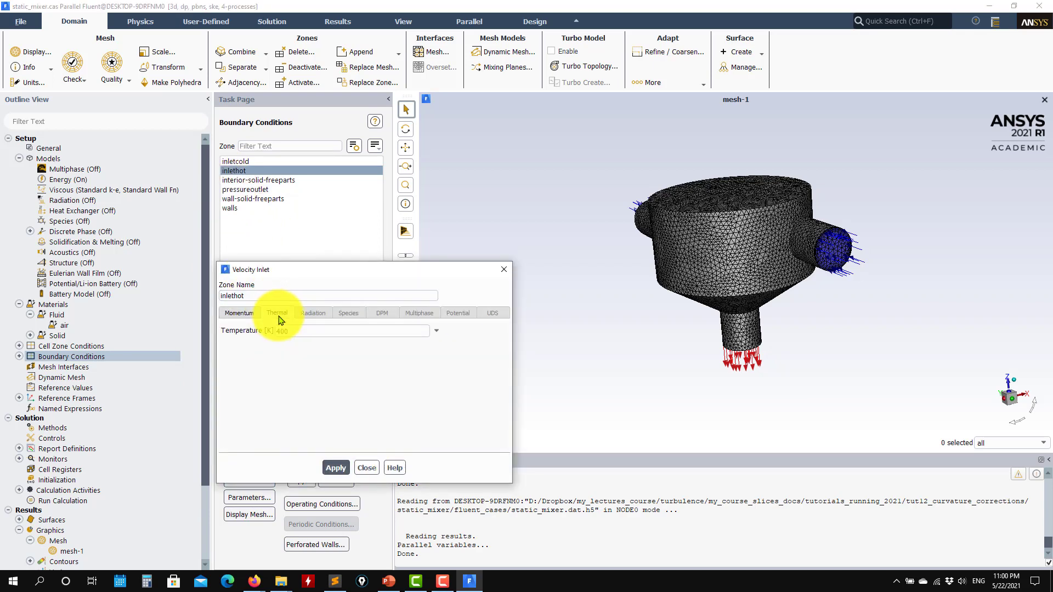
left_click(335, 468)
left_click(367, 470)
Initialize the solution with a Y velocity of 0 m/s, discarding the existing data, and start the 1000-iteration calculation.
scroll(82, 351, "down", 2)
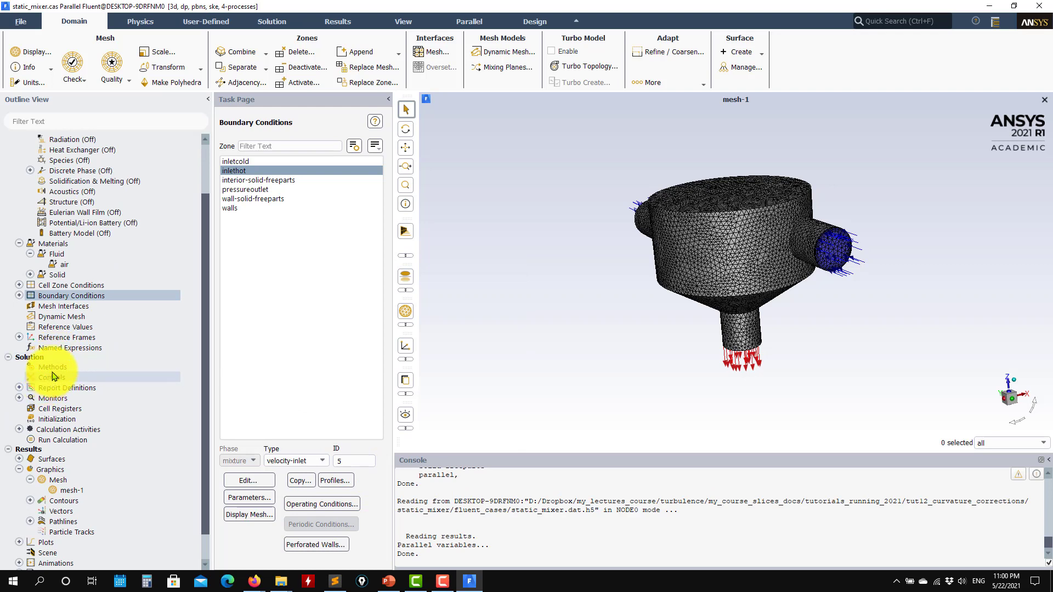
left_click(19, 388)
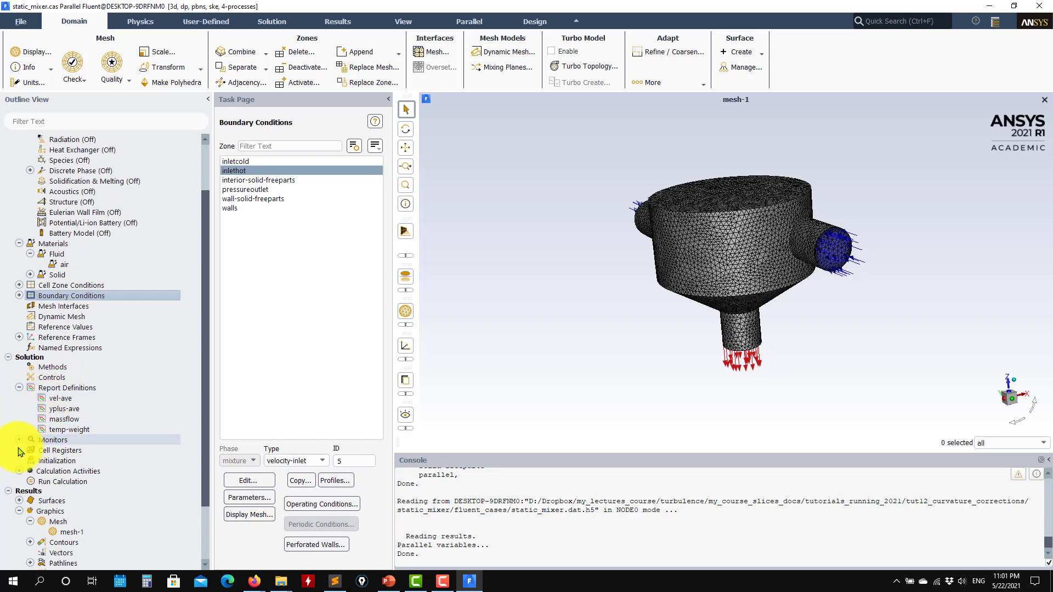
left_click(57, 460)
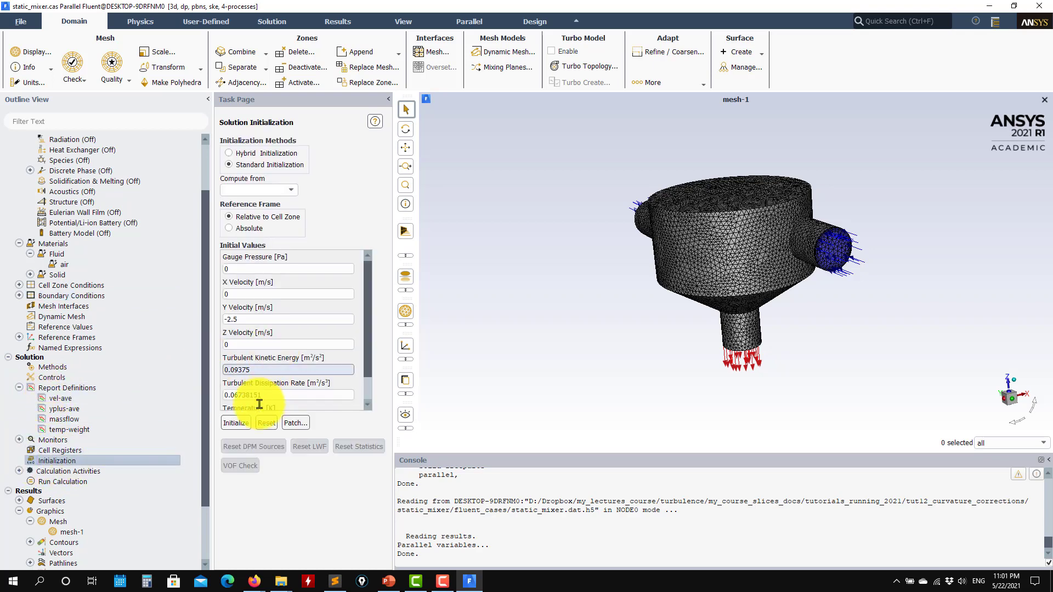
left_click(240, 426)
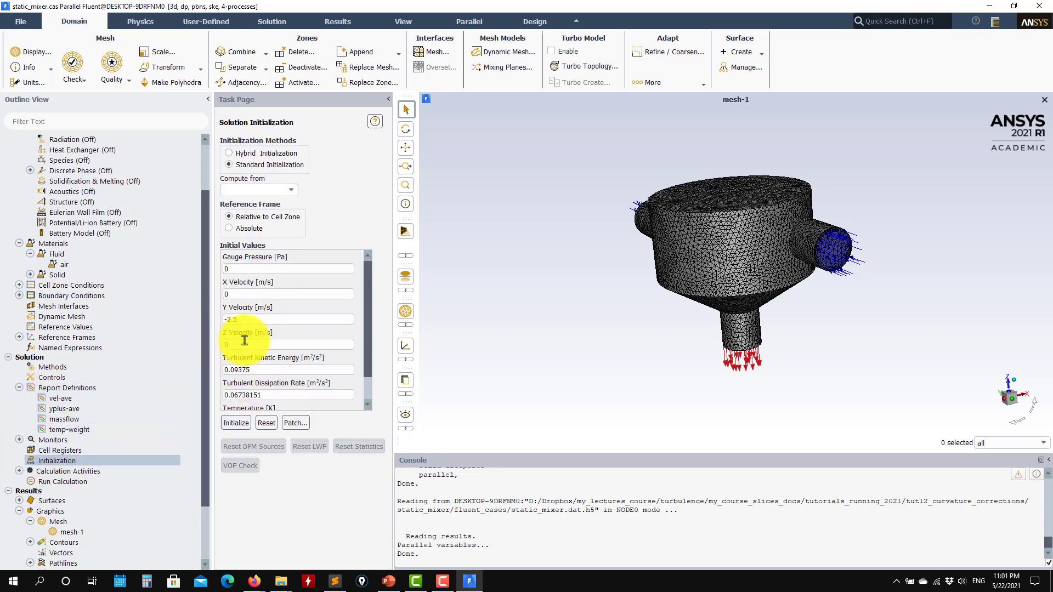
left_click(245, 319)
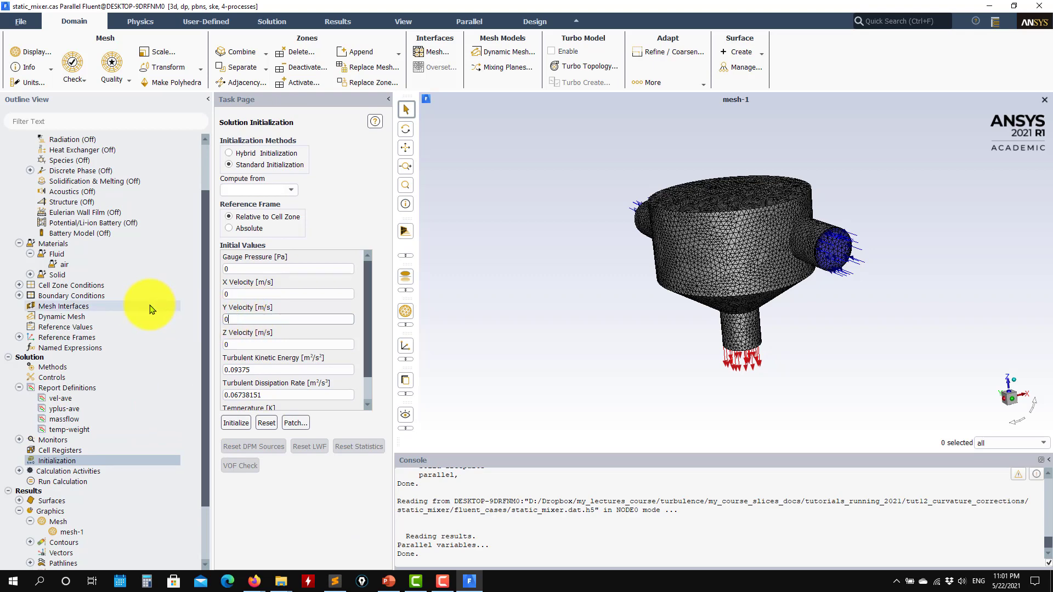
left_click(240, 426)
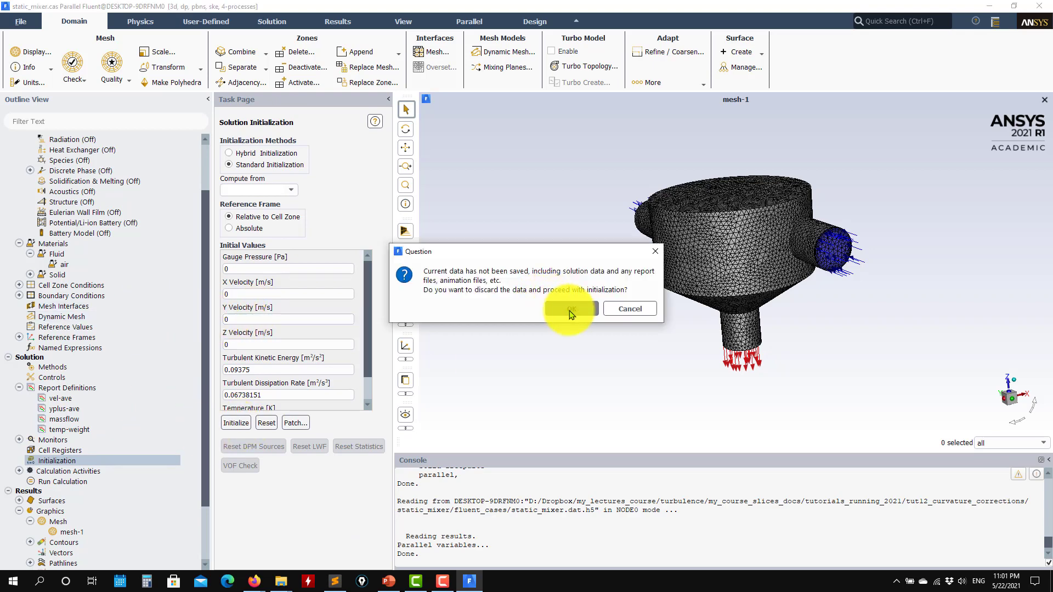
left_click(570, 310)
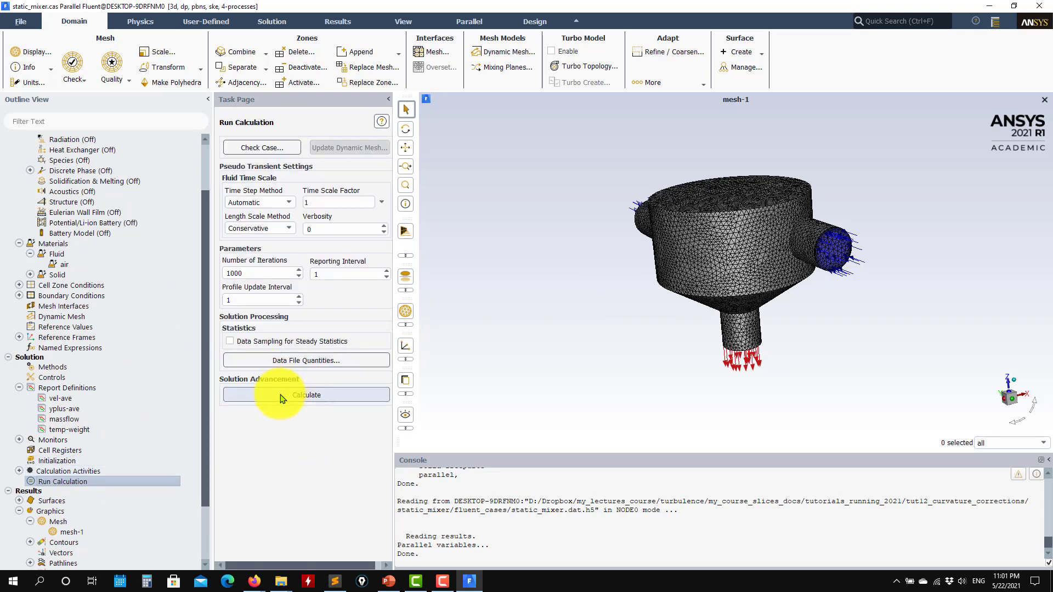
left_click(281, 396)
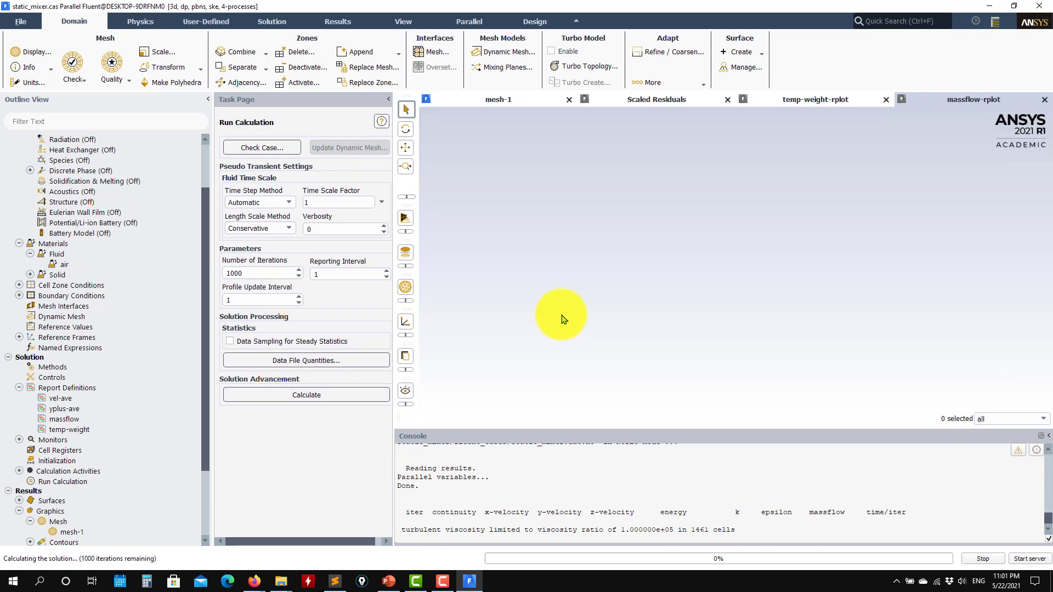
Switch to the PowerPoint presentation and examine slide 4, comparing turbulent viscosity with and without curvature correction.
left_click(388, 582)
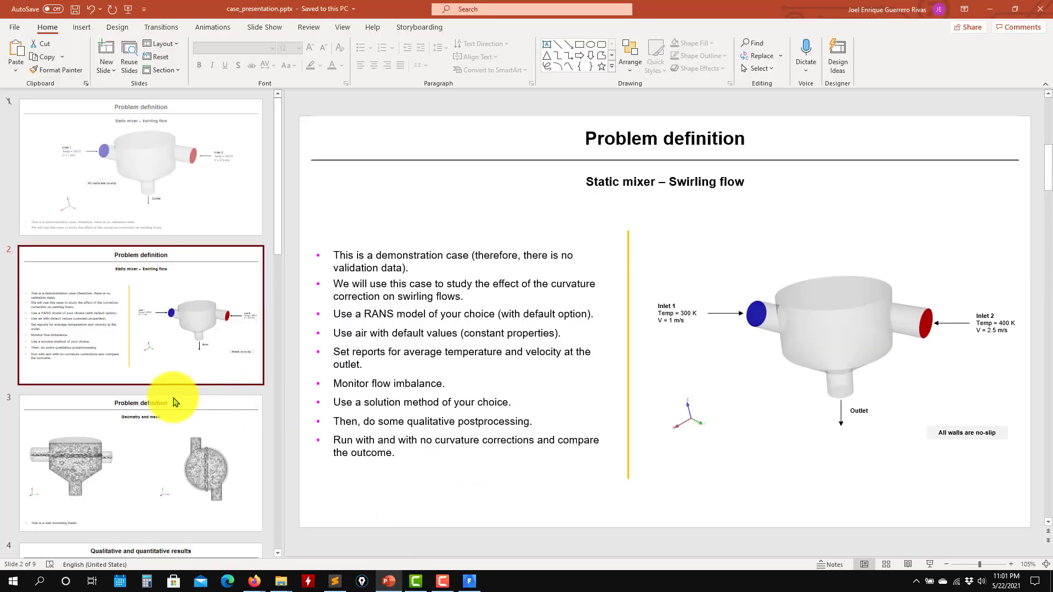
scroll(173, 402, "down", 3)
left_click(172, 443)
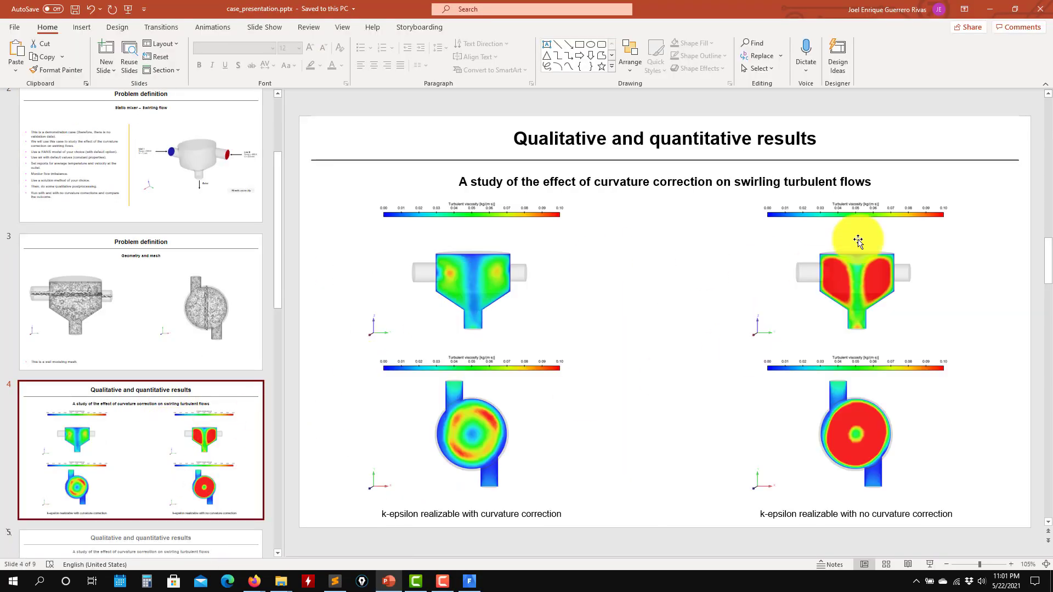
Return to Fluent and look through the velocity, temperature, mass flow, y-plus and scaled residual plots of the running calculation.
left_click(991, 10)
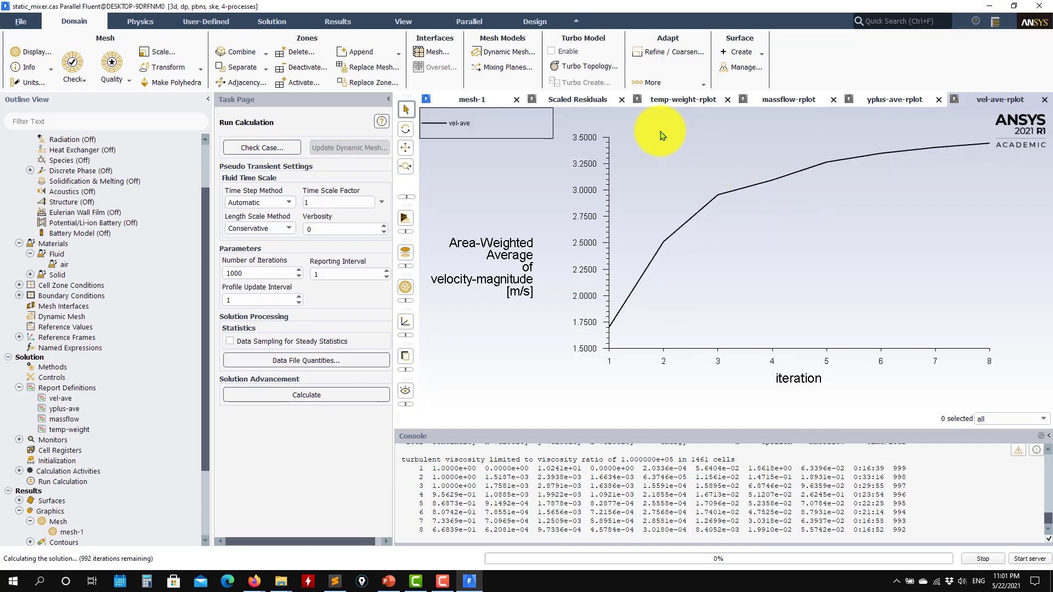
left_click(581, 103)
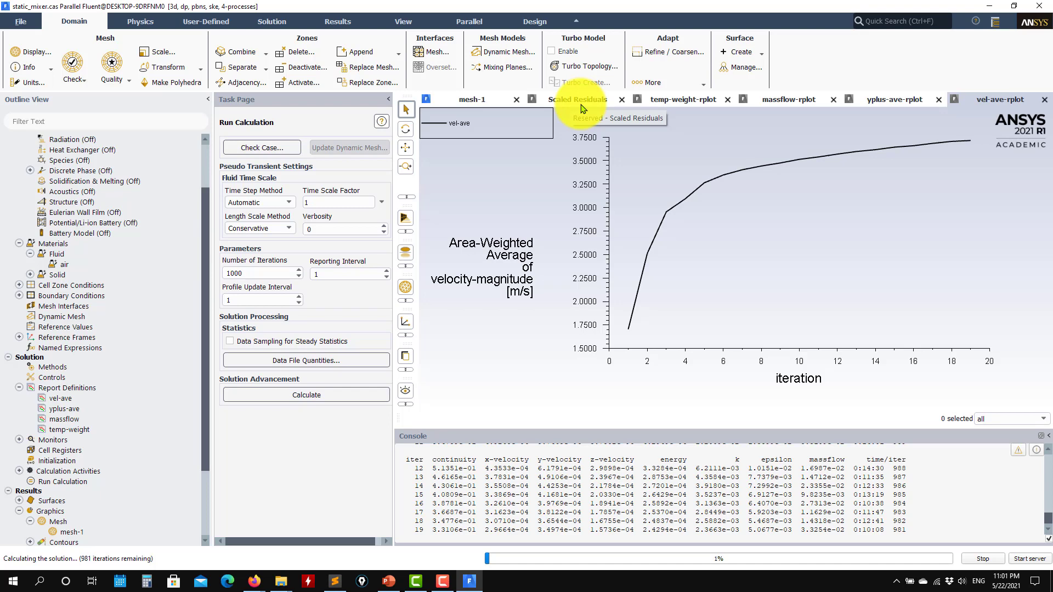
left_click(669, 103)
left_click(778, 101)
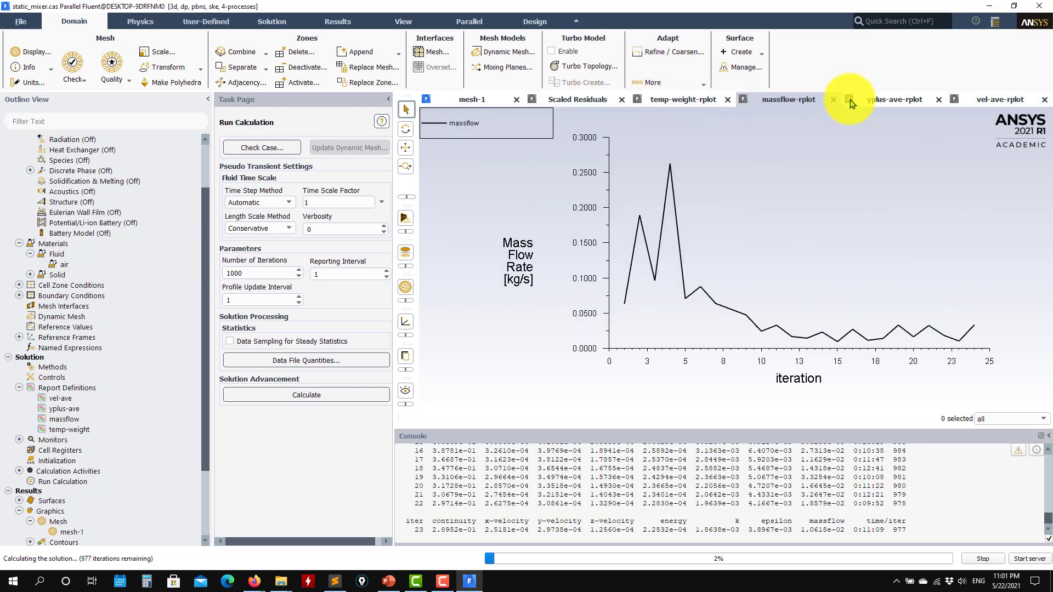
left_click(893, 101)
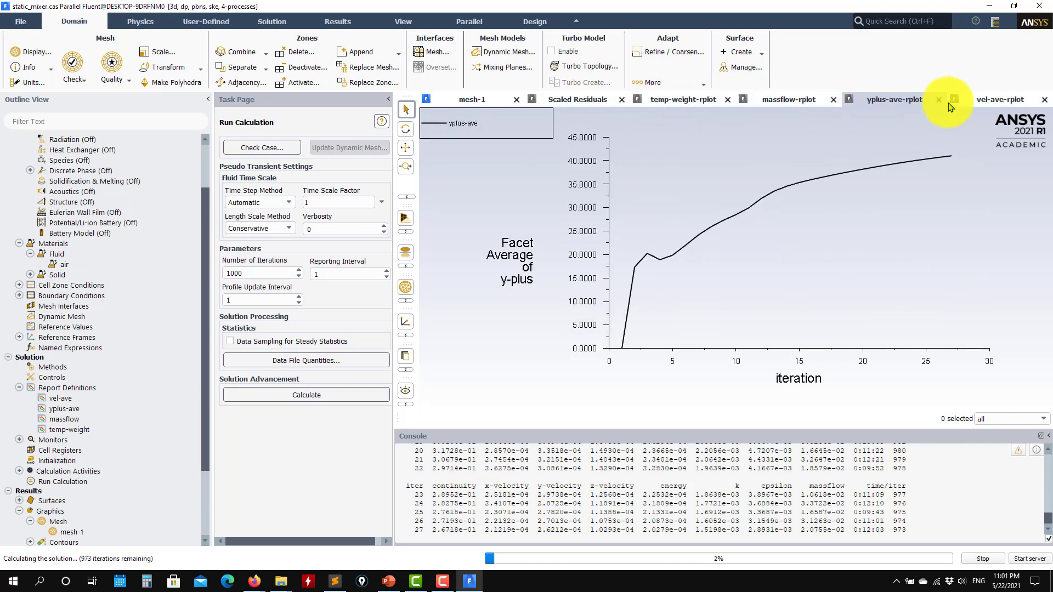
left_click(950, 105)
left_click(872, 101)
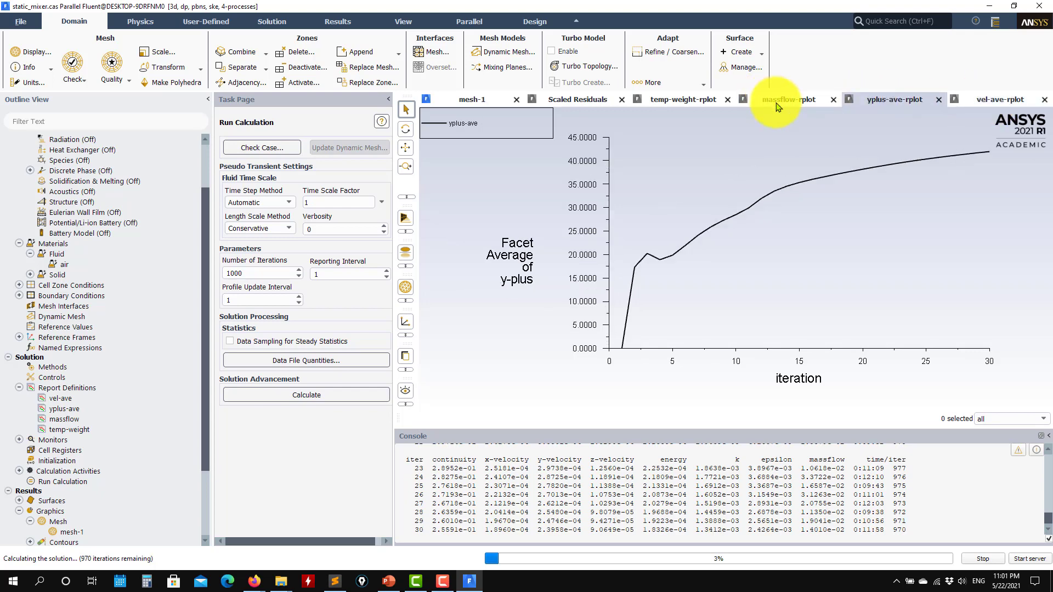
left_click(779, 104)
left_click(681, 101)
left_click(562, 101)
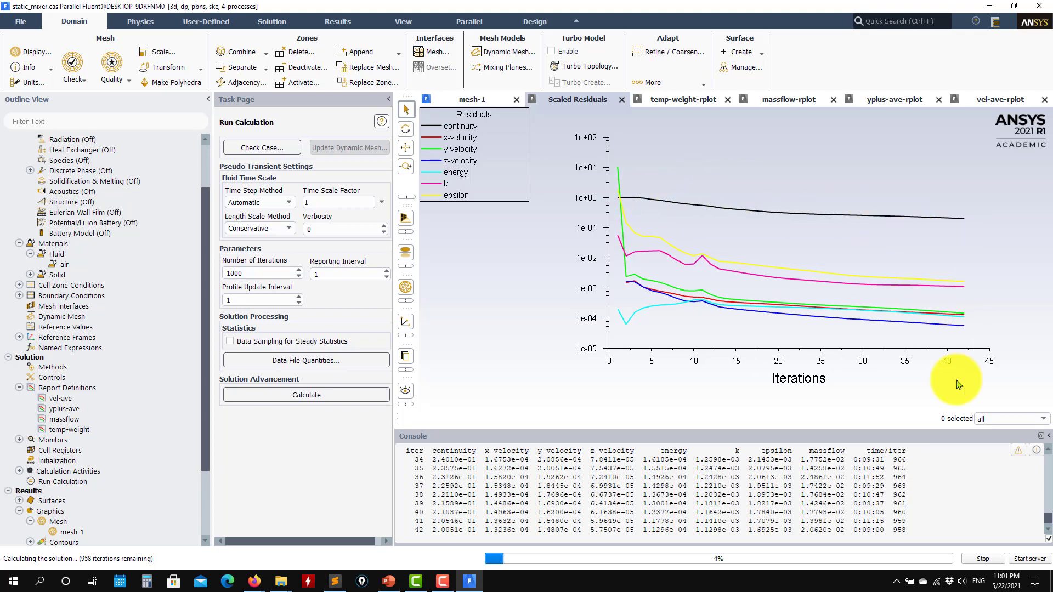
Examine the convergence of the outlet temperature, mass flow, y-plus and velocity monitors, plus the scaled residuals, as the iterations progress.
left_click(673, 103)
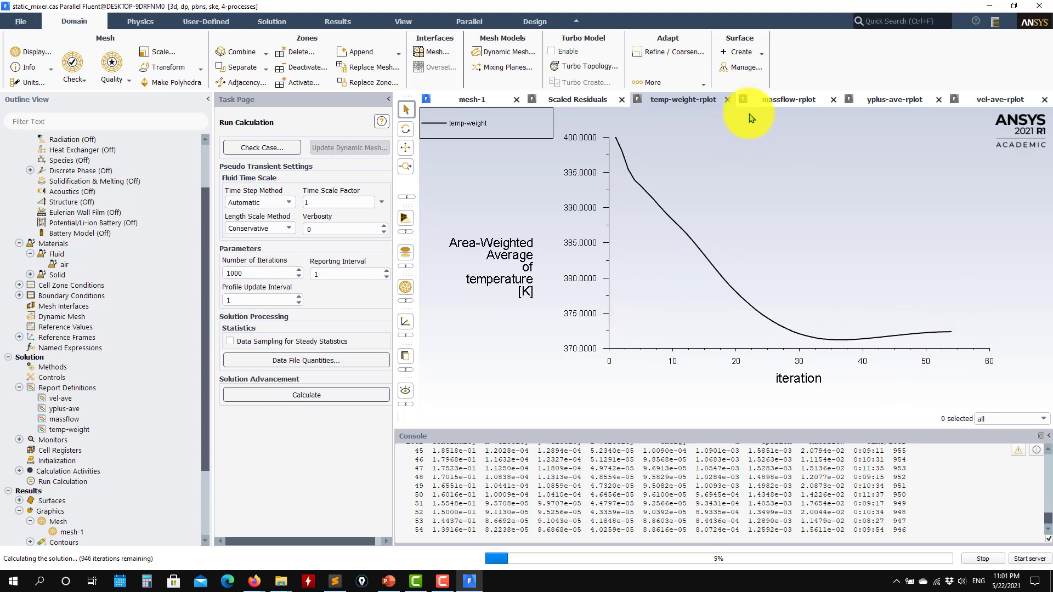
left_click(787, 99)
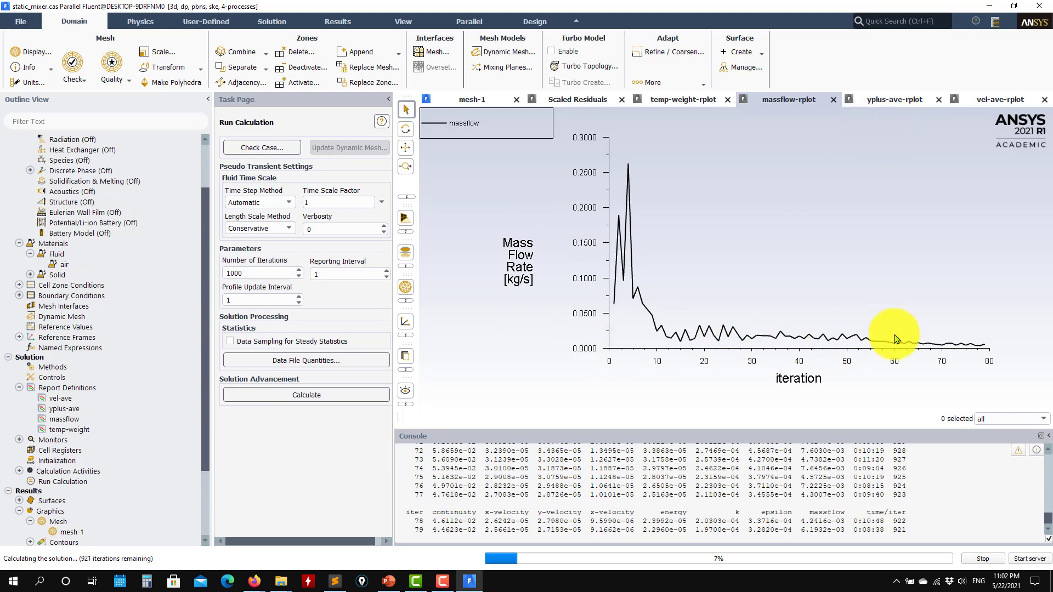
left_click(893, 100)
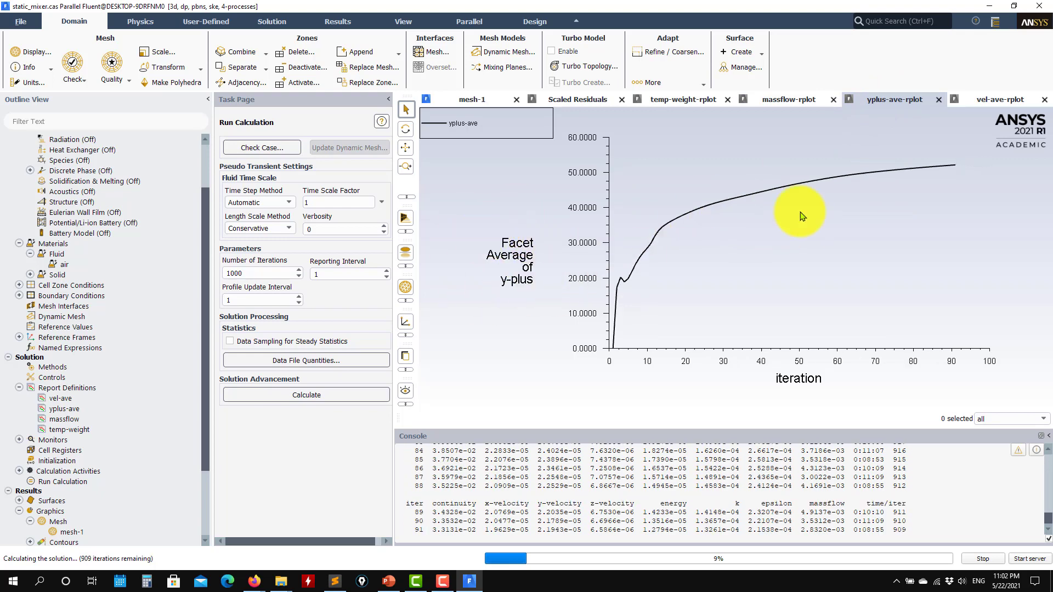
left_click(997, 103)
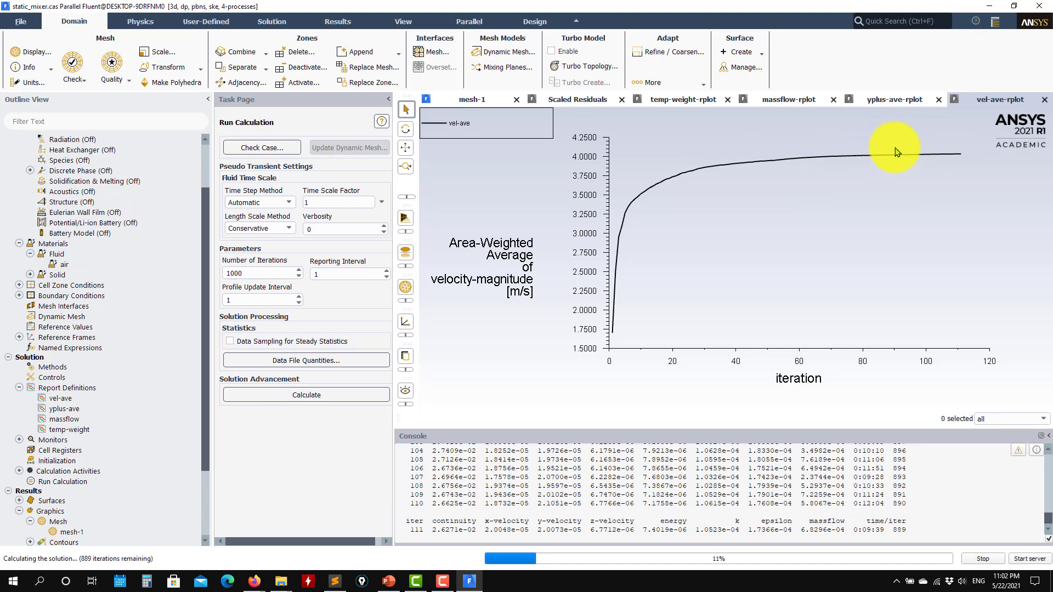
left_click(683, 100)
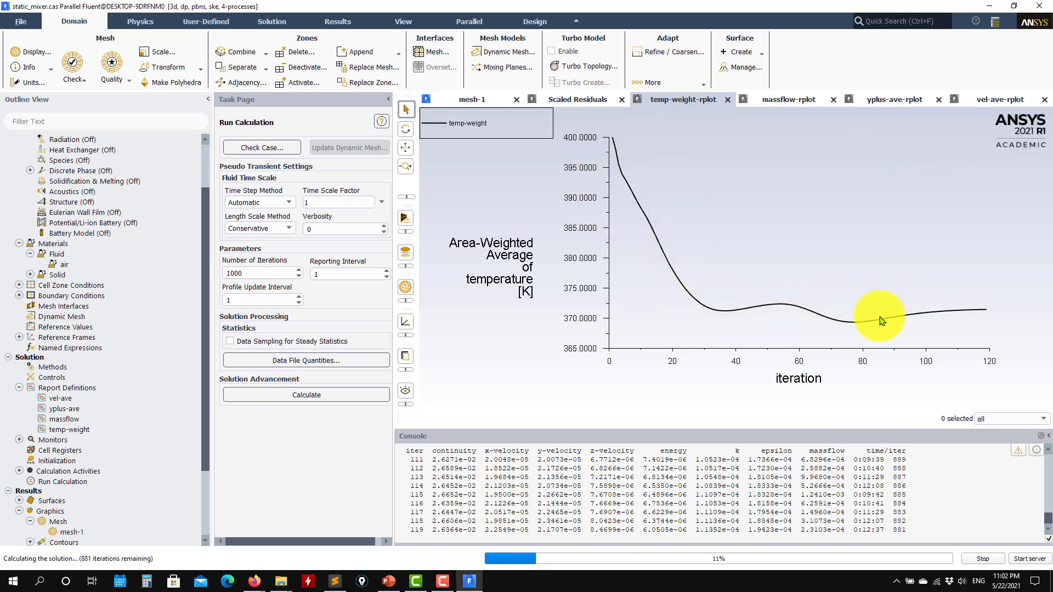
left_click(584, 103)
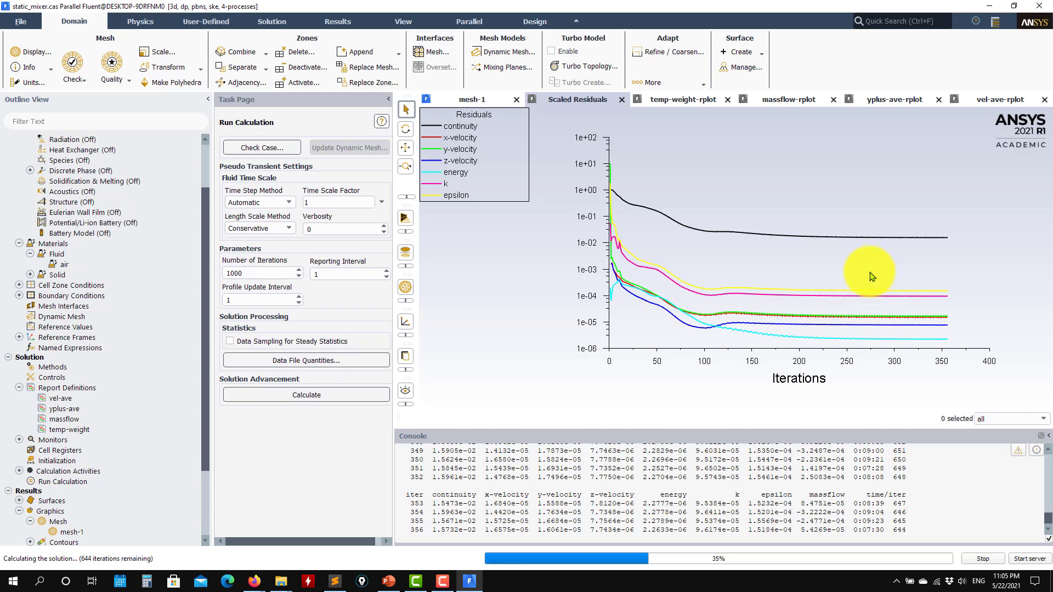
Recheck the temperature, mass flow and y-plus monitor plots and stop the calculation before all 1000 iterations are done.
left_click(685, 101)
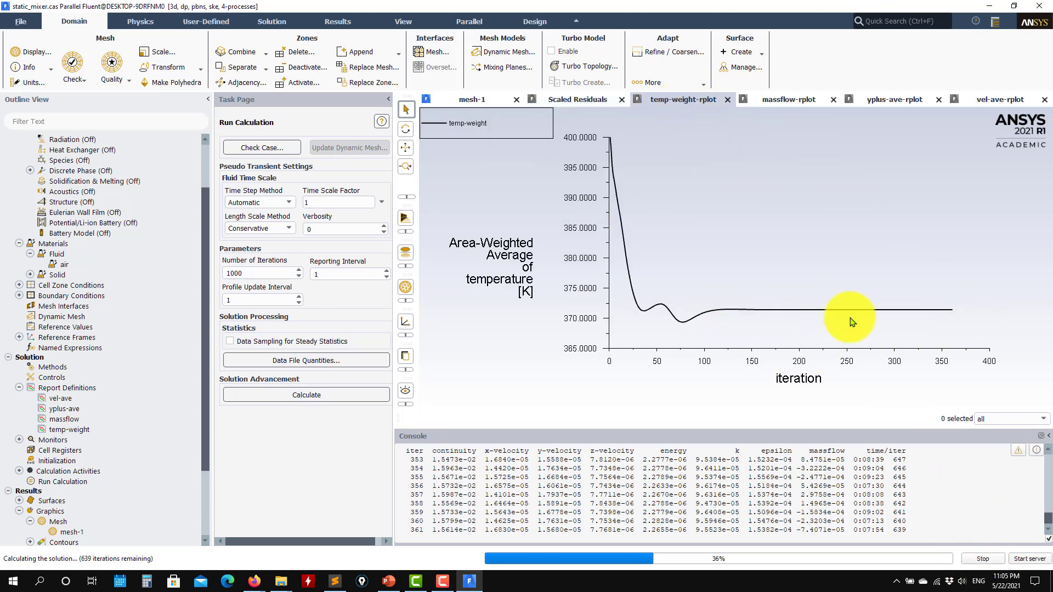
left_click(789, 99)
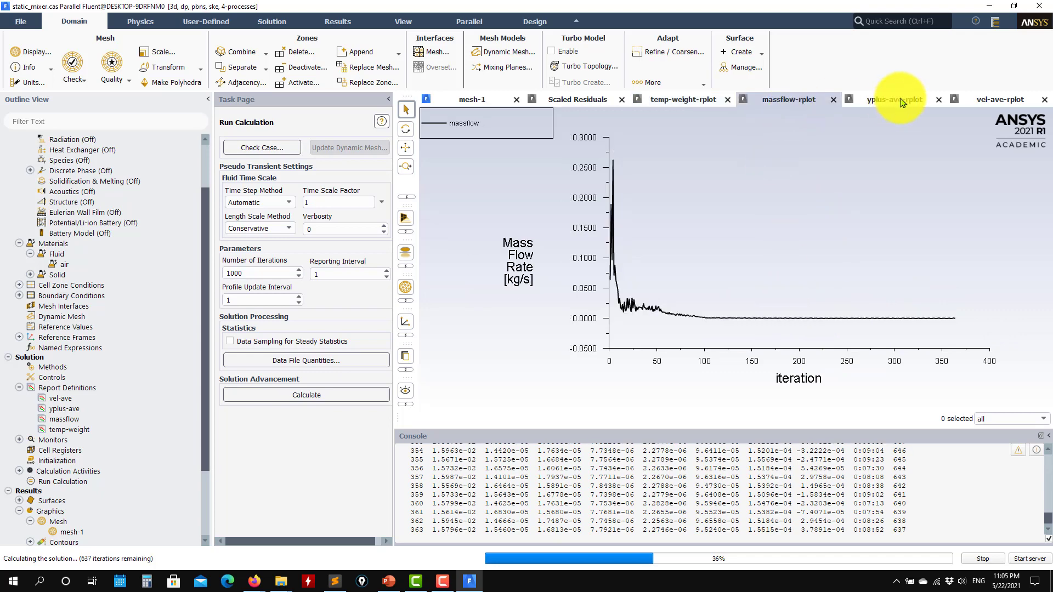
left_click(899, 99)
left_click(697, 102)
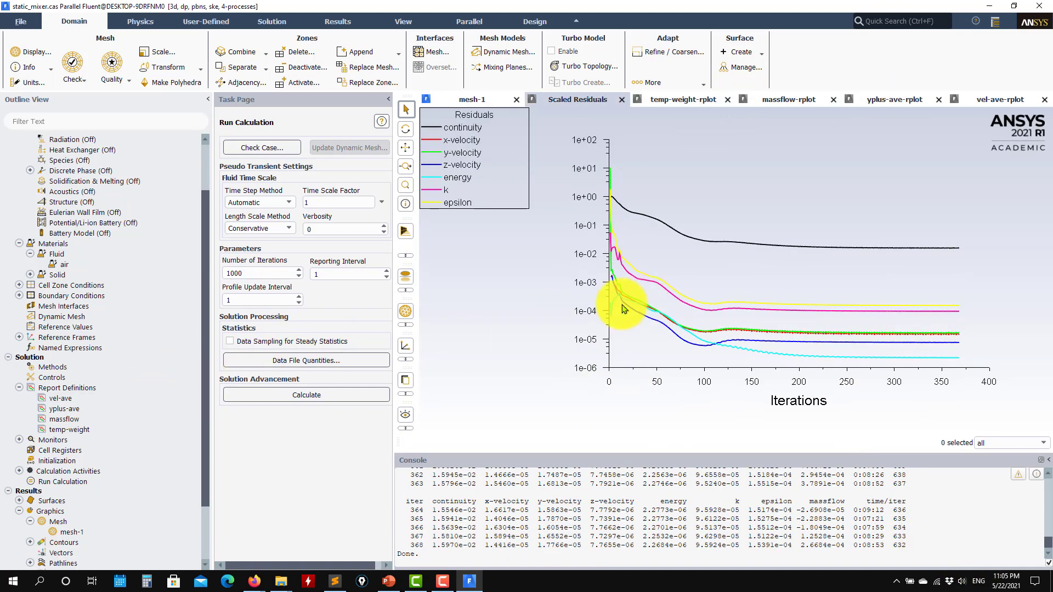
Display contour-1 of turbulent viscosity on sweep surfaces 5, 6 and 7 and inspect the horizontal section from above.
scroll(90, 411, "down", 2)
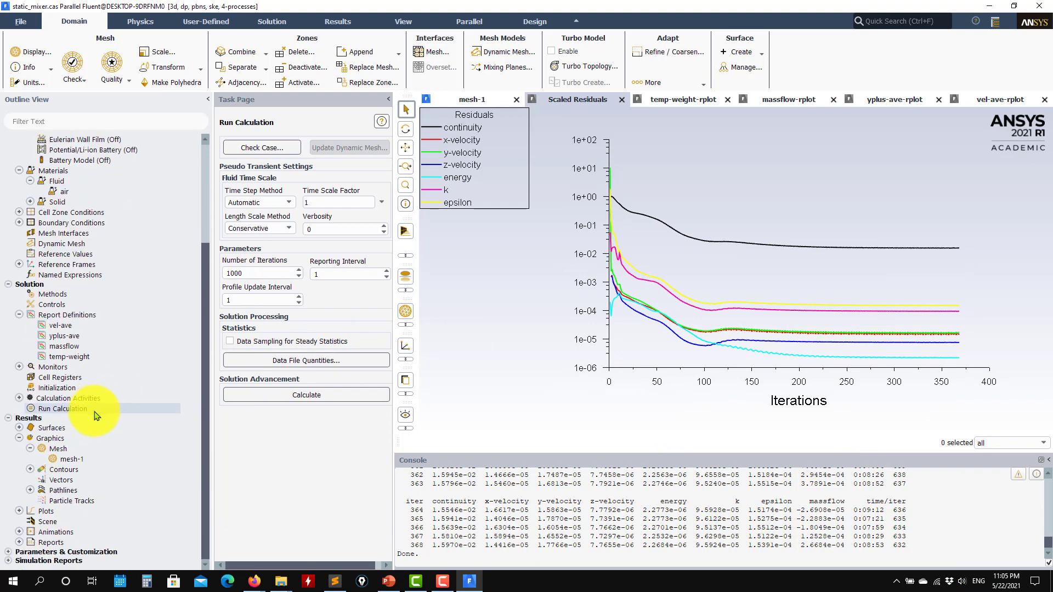
left_click(30, 470)
double_click(64, 480)
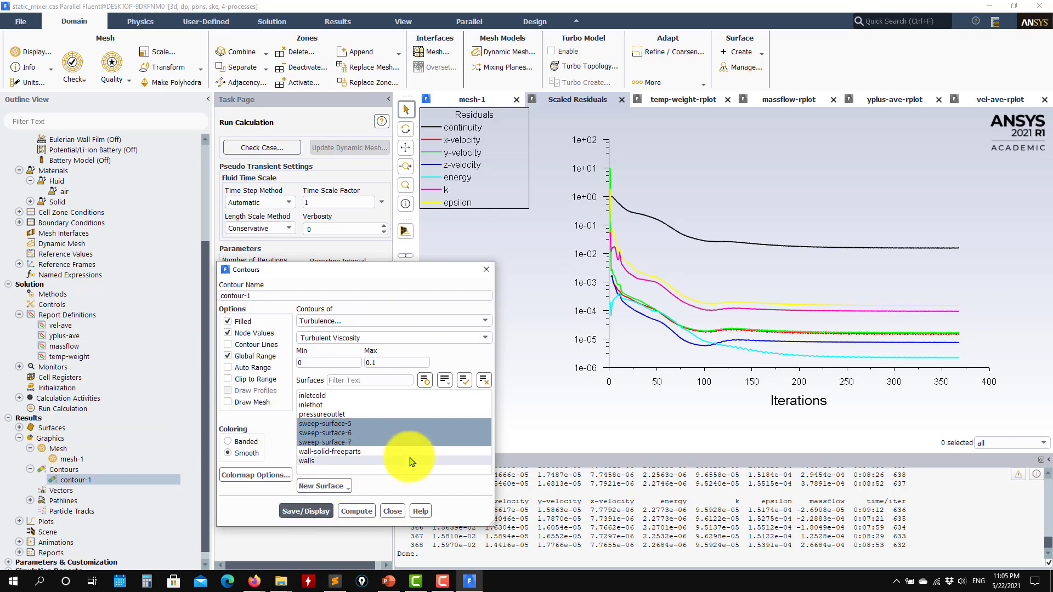
left_click(308, 512)
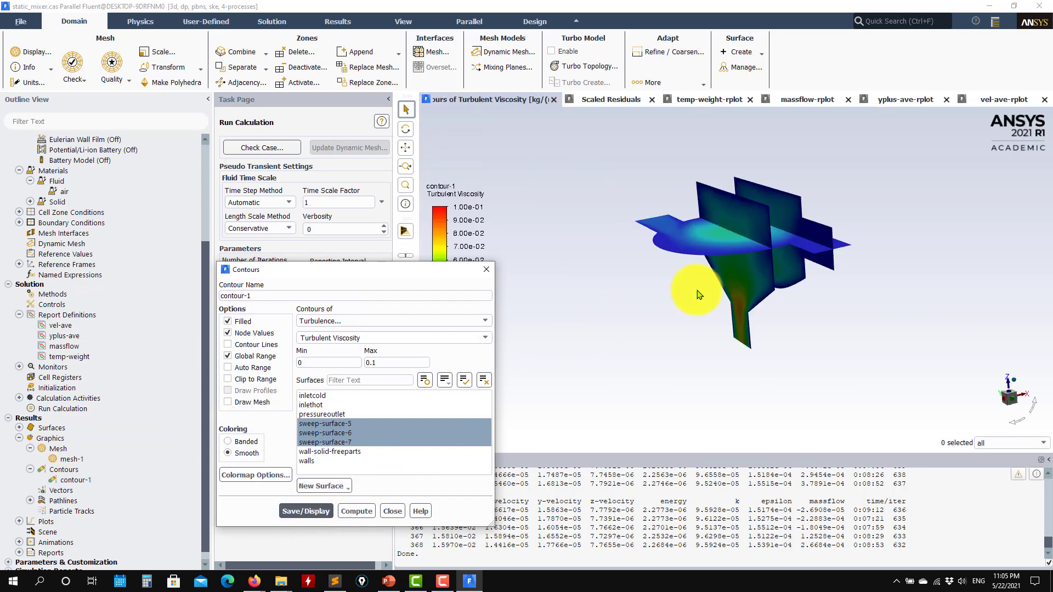
left_click_drag(767, 220, 744, 352)
scroll(748, 291, "up", 5)
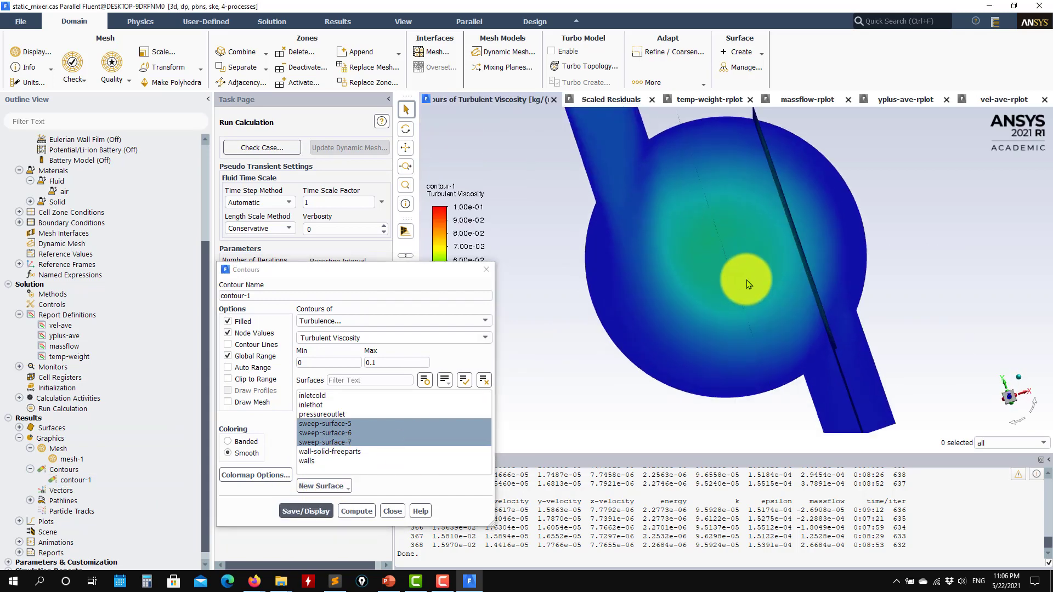
scroll(698, 350, "down", 5)
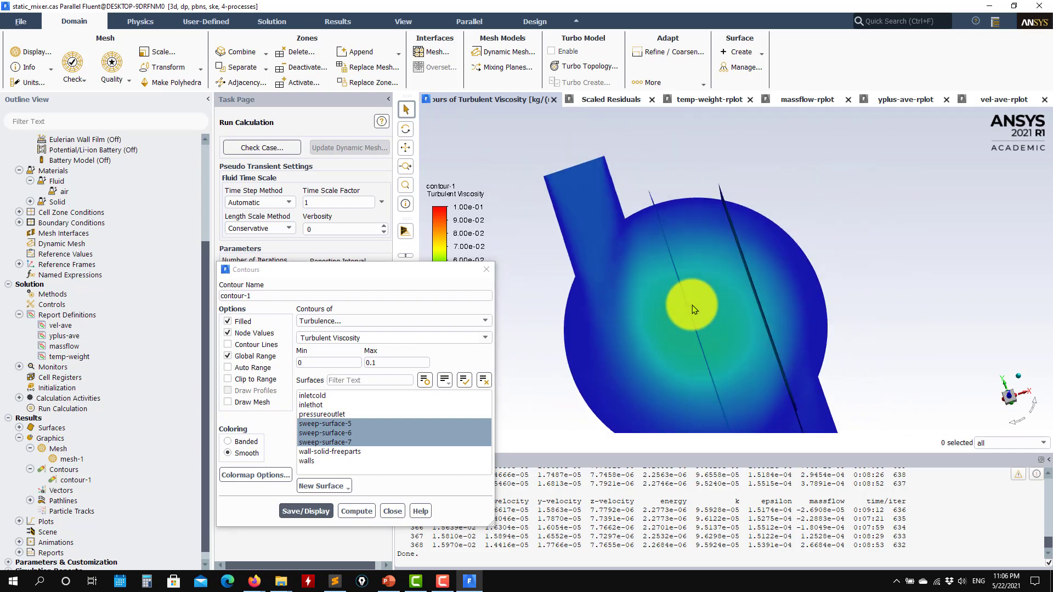
left_click_drag(686, 307, 701, 216)
left_click_drag(738, 288, 786, 290)
scroll(746, 340, "up", 5)
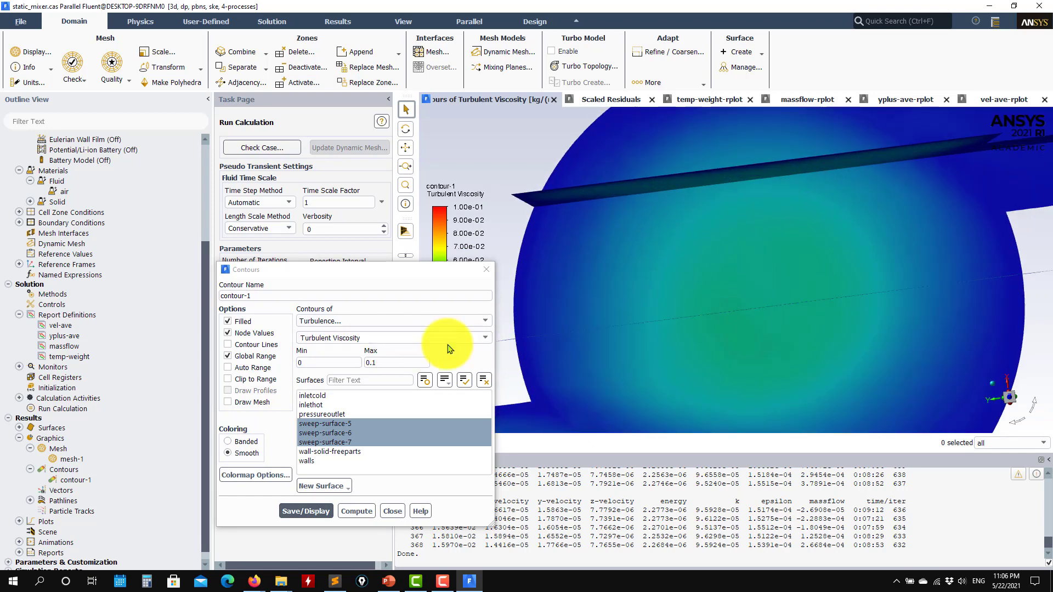
Set the maximum of the turbulent viscosity contour to 0.05 and redisplay it to examine the horizontal section.
left_click(399, 362)
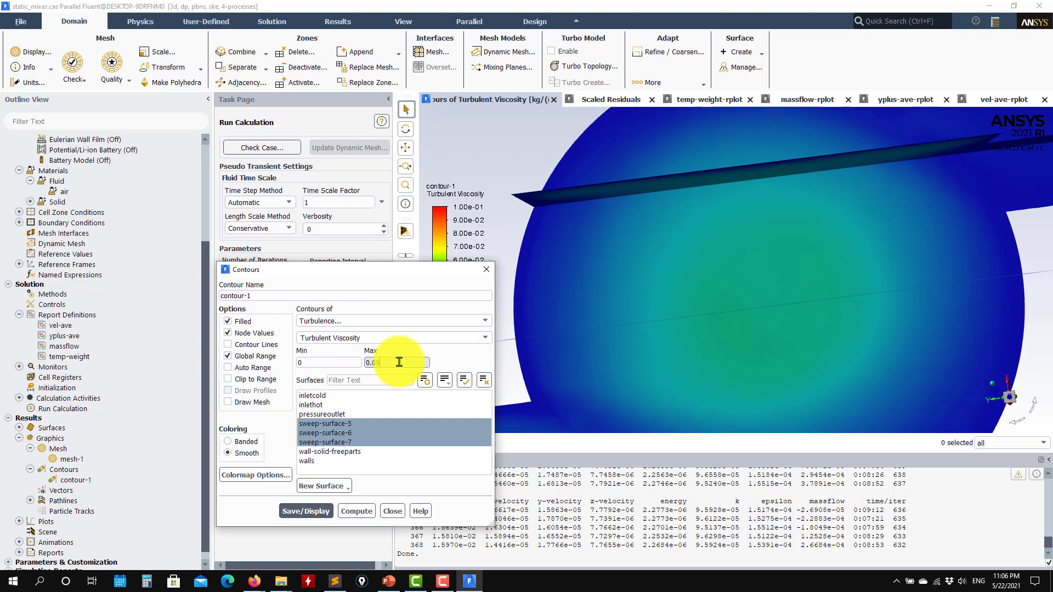
type("0.05")
left_click(305, 511)
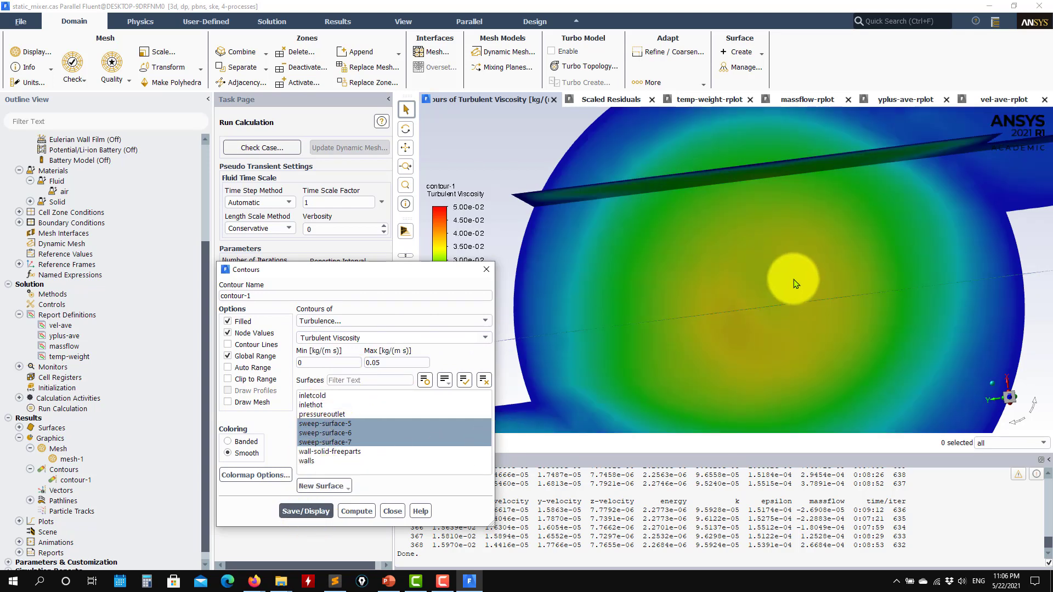
scroll(761, 336, "up", 2)
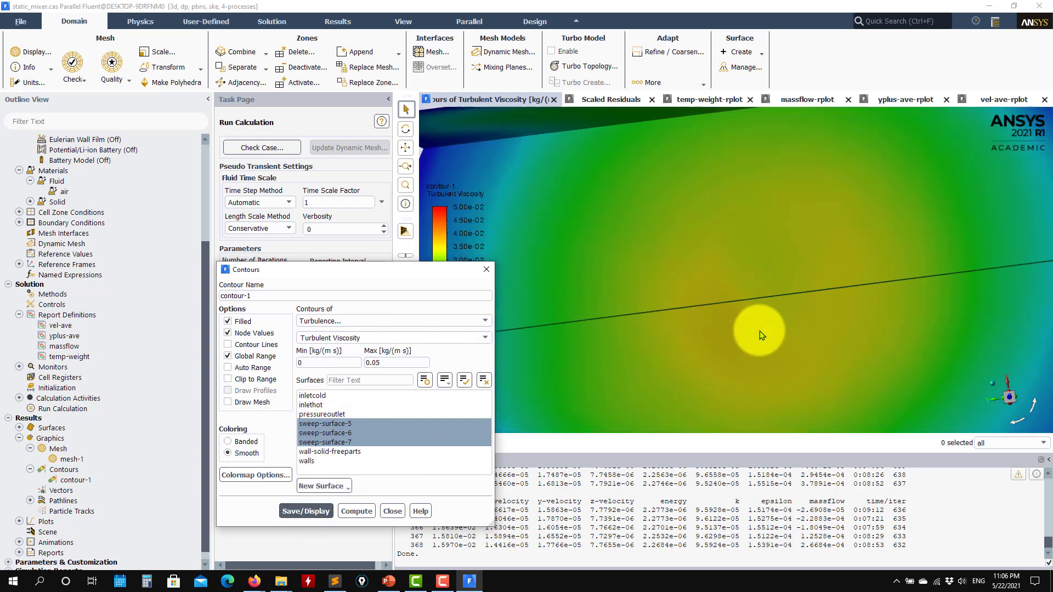
scroll(761, 336, "down", 3)
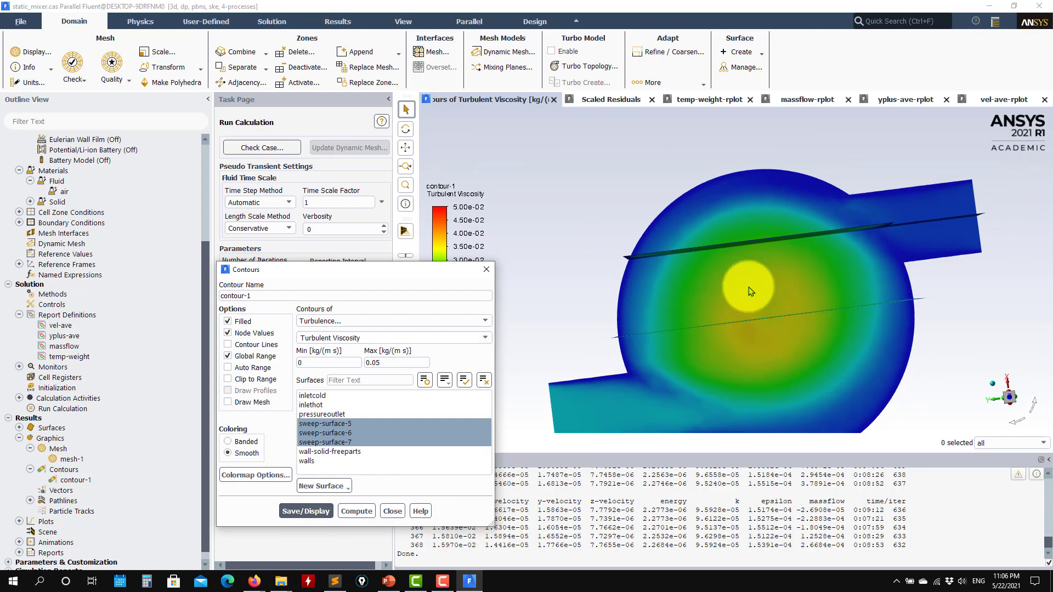
Compare the contour with slide 4 in PowerPoint, return to Fluent to inspect the vertical sections, and close the contour settings.
left_click(388, 581)
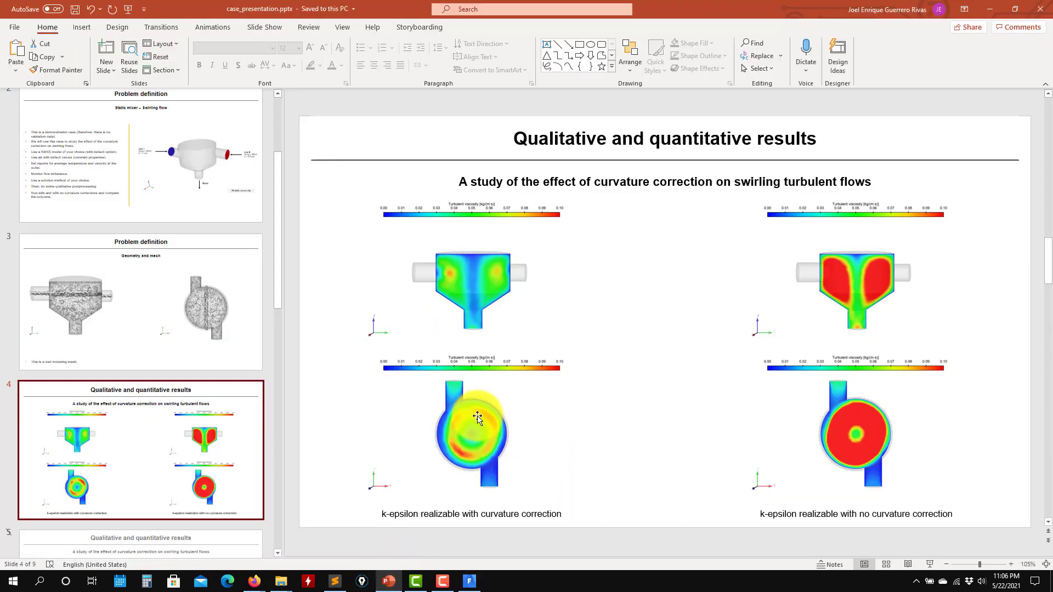
left_click(990, 10)
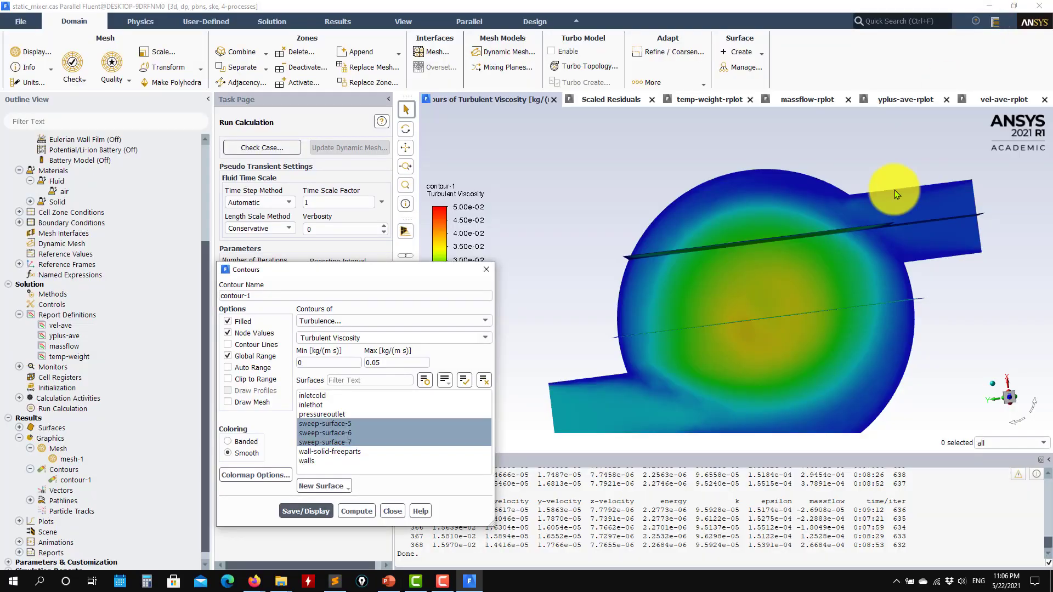
left_click_drag(820, 327, 434, 528)
scroll(798, 317, "up", 5)
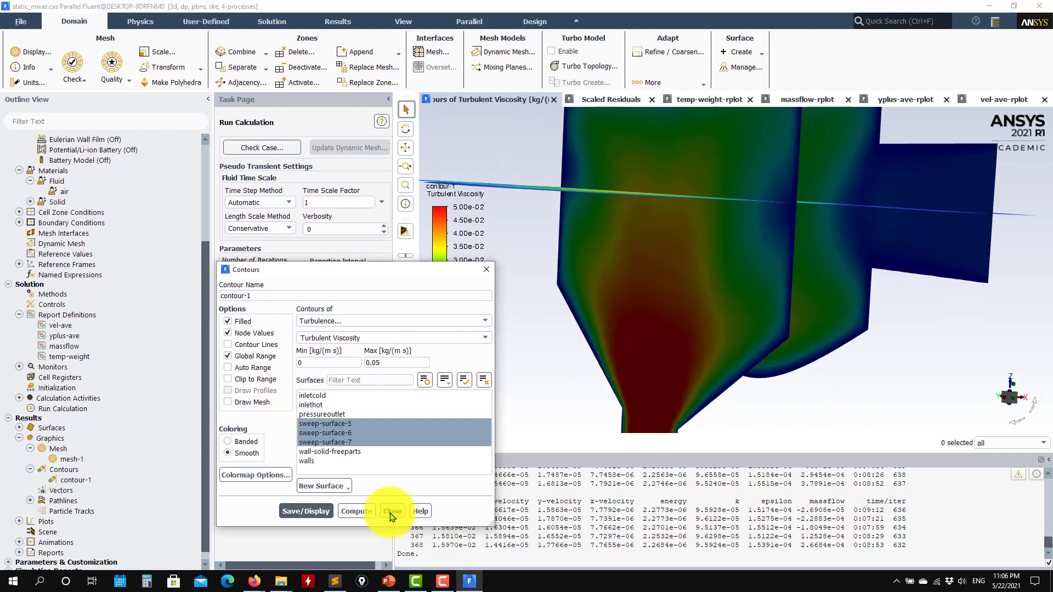
left_click(392, 511)
Add inlethot to the release surfaces of pathlines-1 and display the pathlines colored by static temperature, viewing the swirl from above.
scroll(136, 513, "down", 1)
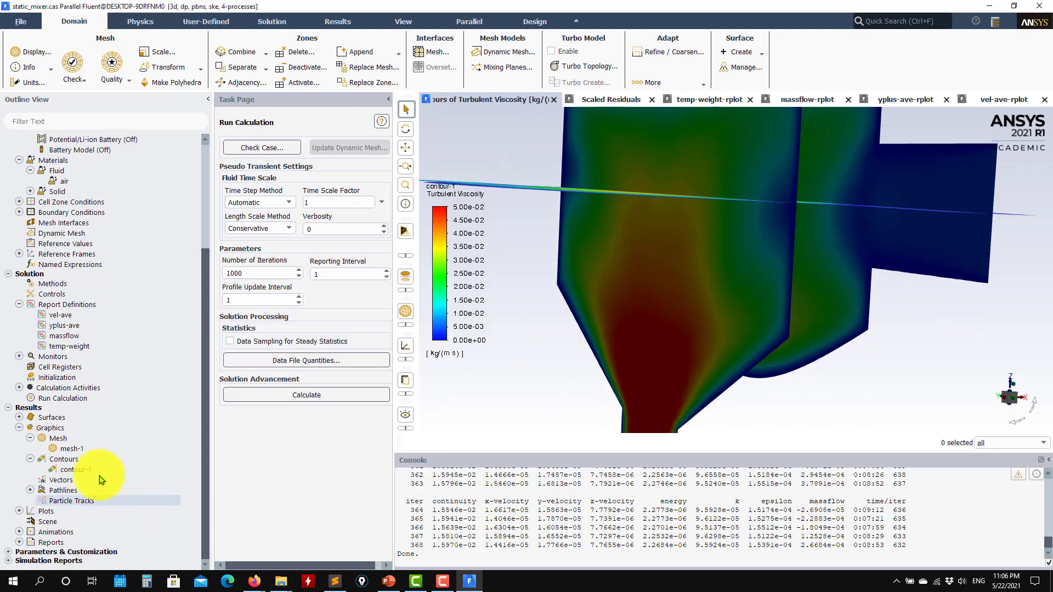
left_click(31, 492)
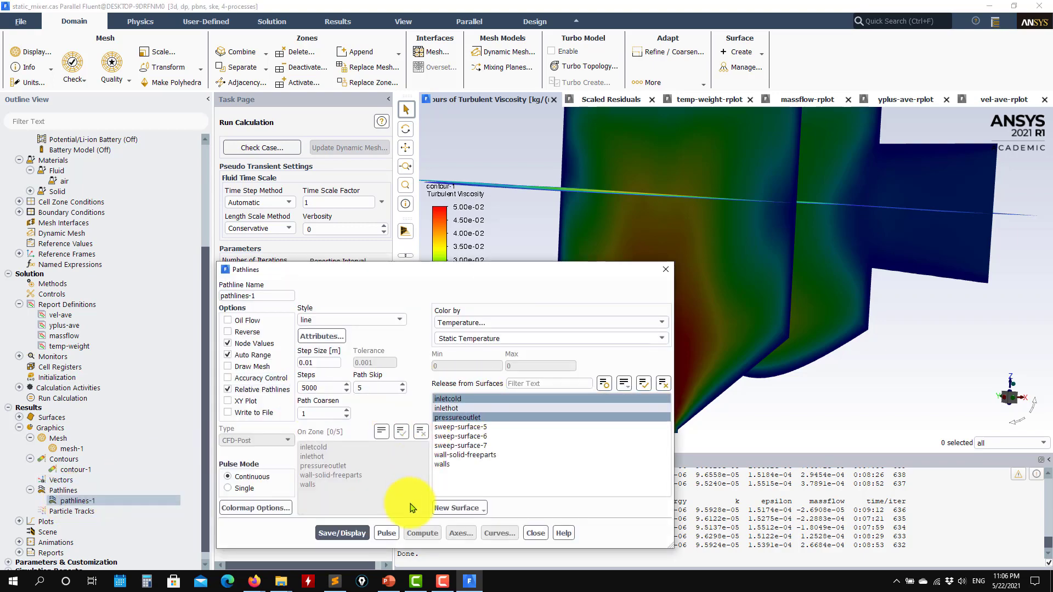
scroll(801, 359, "down", 4)
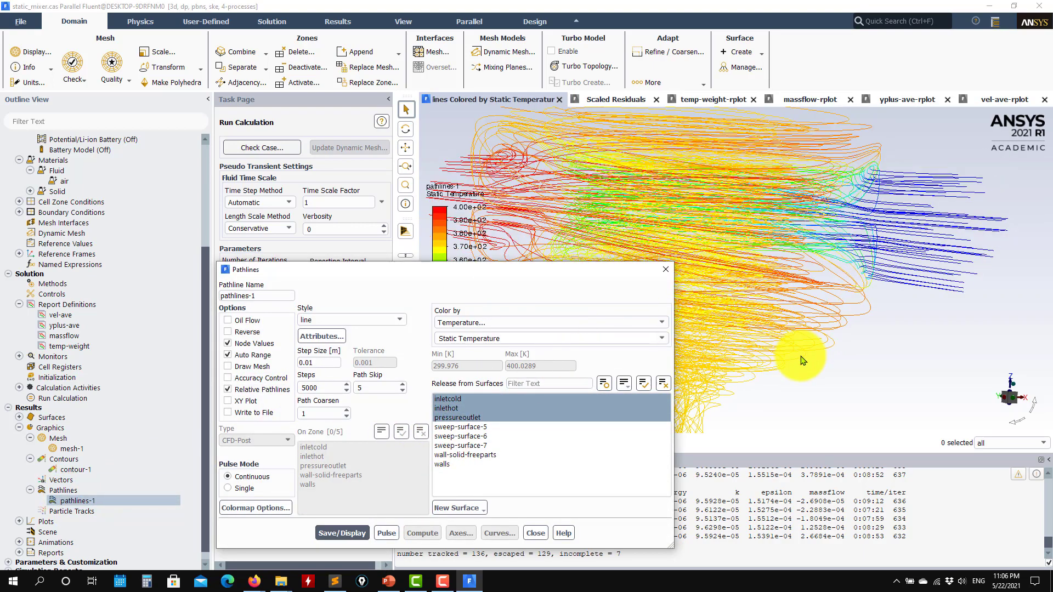
left_click_drag(789, 267, 728, 284)
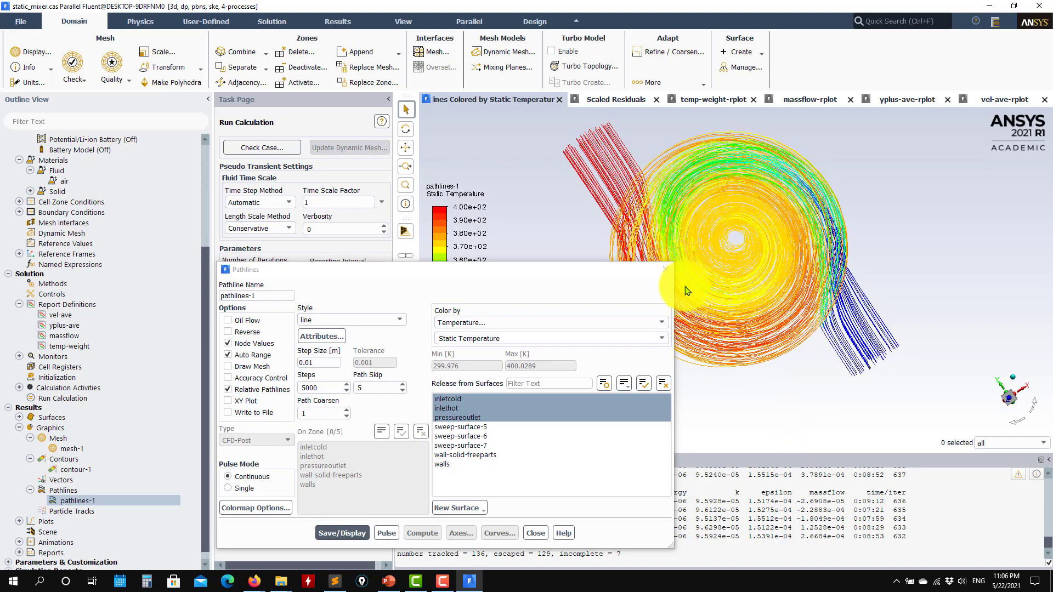
Color pathlines-1 by velocity magnitude, redisplay them, and move the settings dialog clear of the swirl view.
left_click(660, 322)
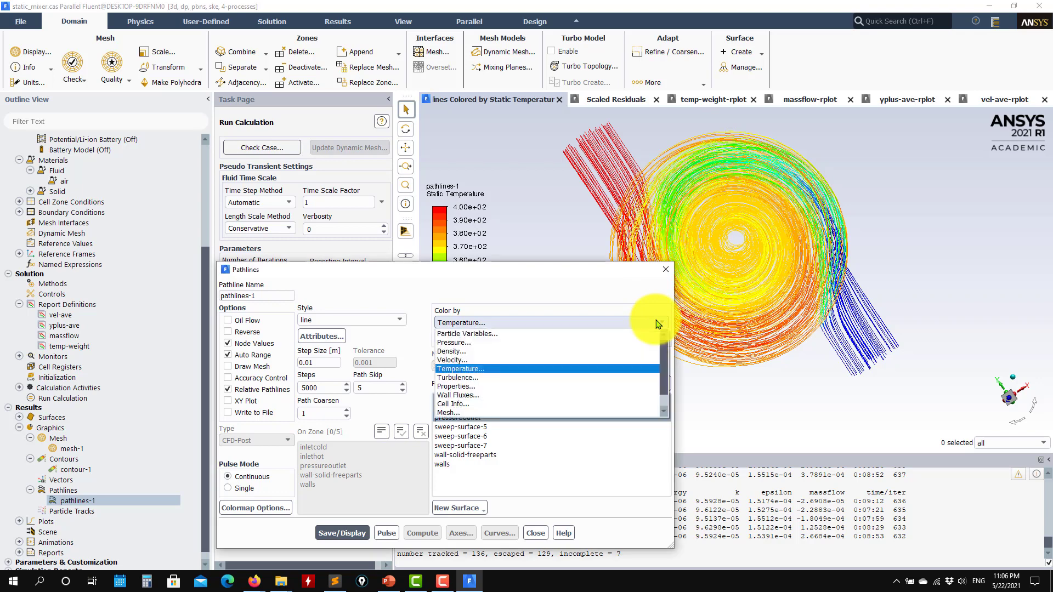
left_click(475, 360)
left_click(341, 533)
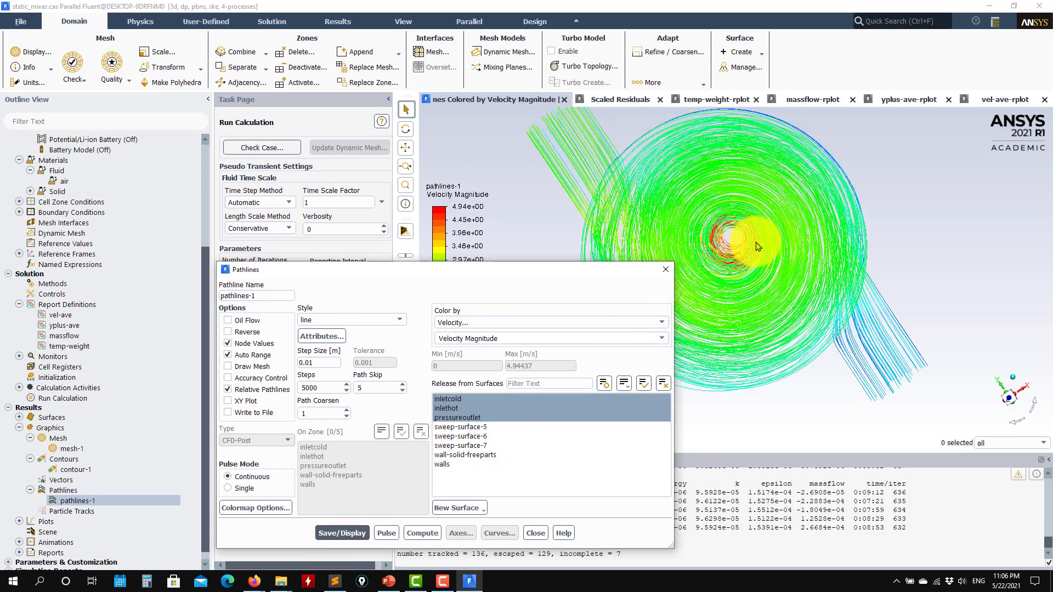
left_click_drag(757, 246, 437, 261)
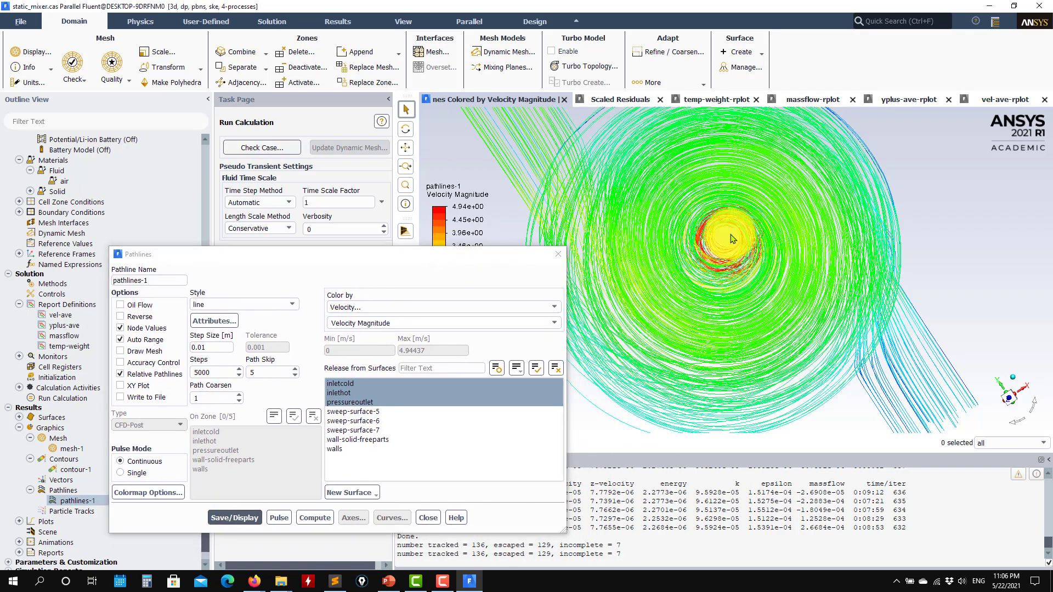
Inspect the velocity-colored pathlines around the vortex core from several angles and close the pathline settings.
left_click_drag(730, 234, 733, 203)
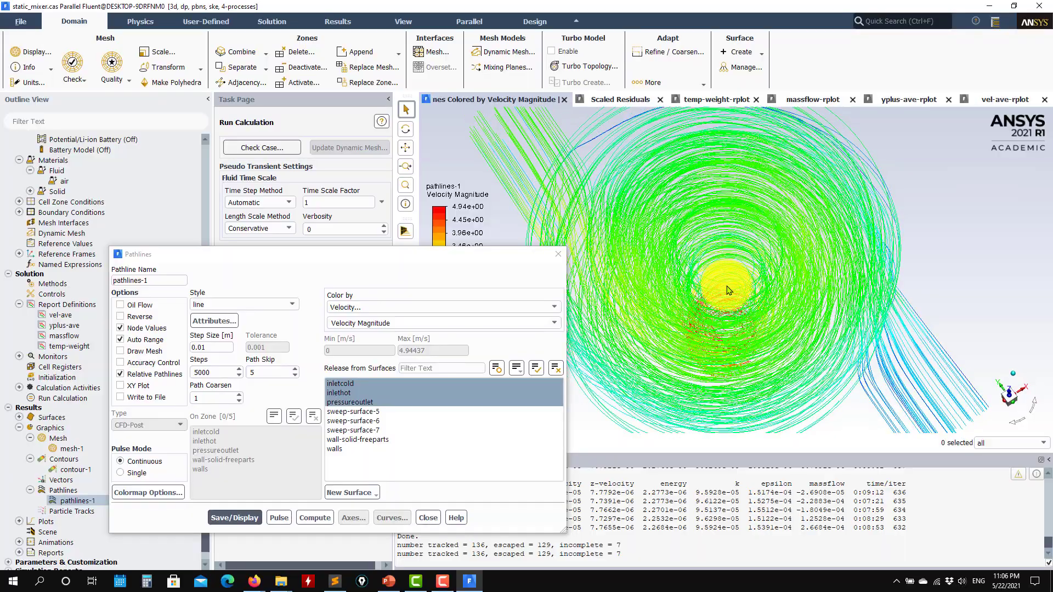
left_click_drag(728, 290, 411, 521)
left_click(428, 518)
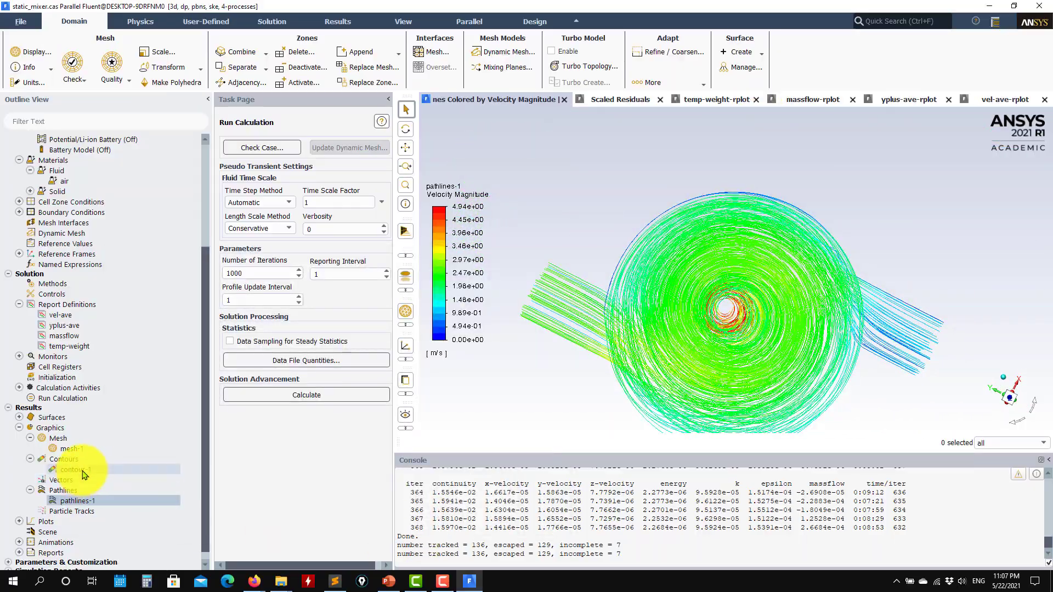
Reopen contour-1, redisplay it, and change it to velocity magnitude on the three sweep surfaces.
double_click(82, 470)
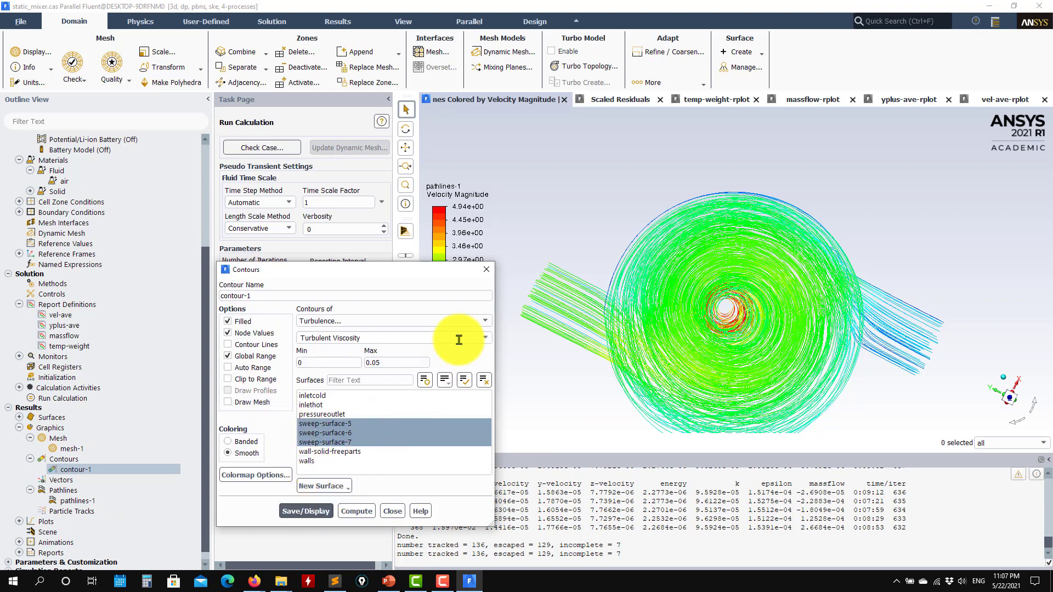
left_click(305, 511)
left_click(485, 321)
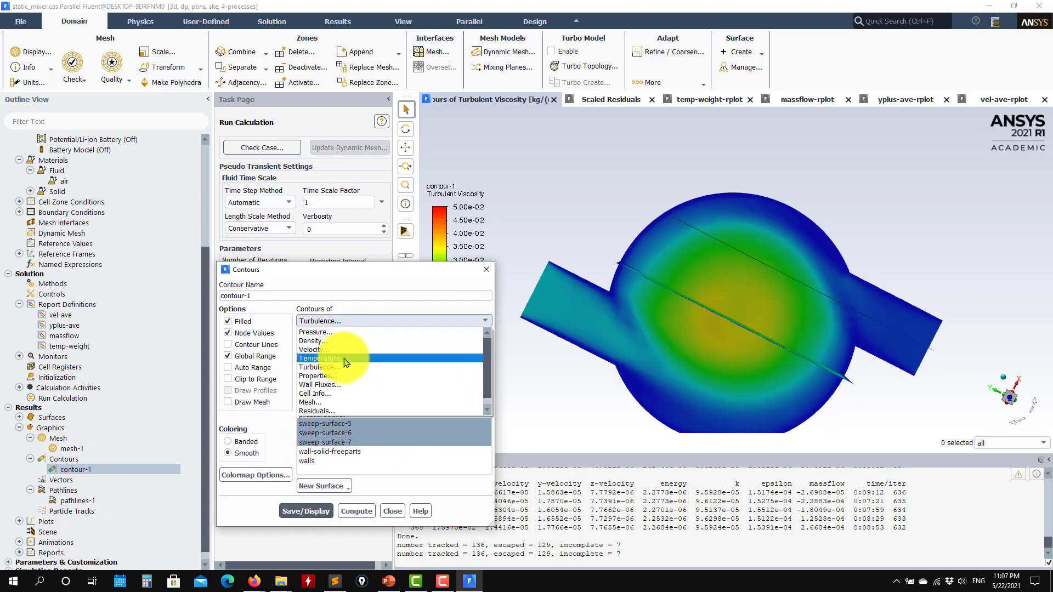
left_click(312, 349)
left_click(306, 522)
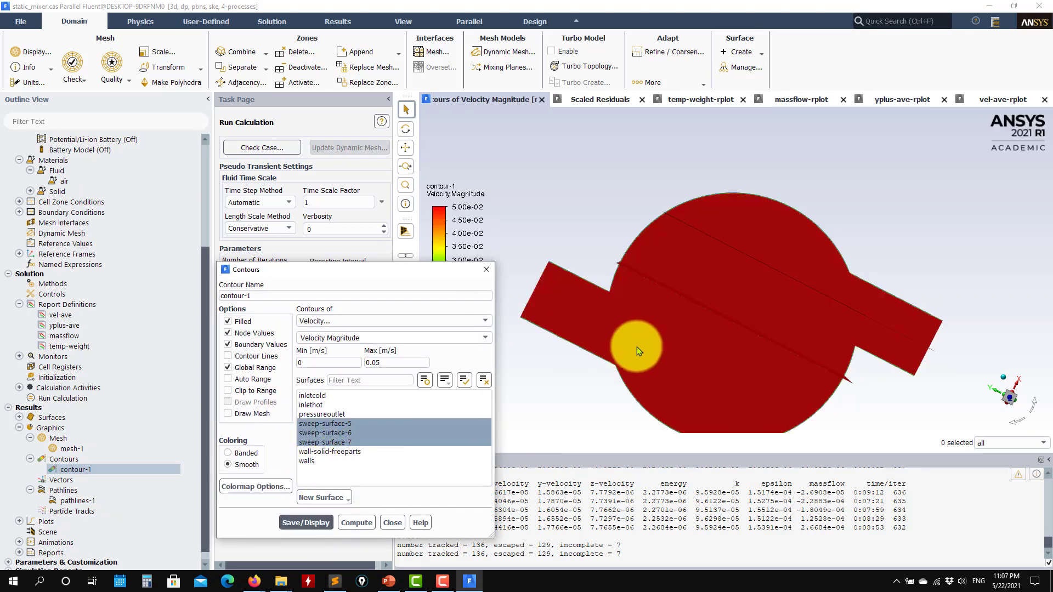
Enable auto range for the velocity magnitude contour, redisplay it, and examine the vortex core from above.
left_click(228, 379)
left_click(295, 522)
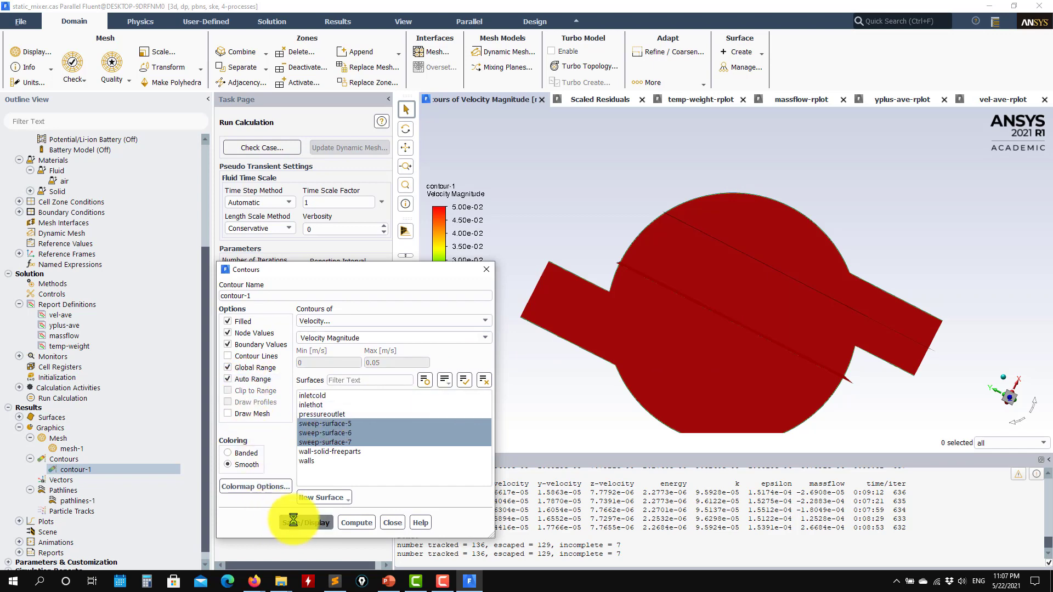
scroll(709, 357, "down", 3)
left_click_drag(735, 336, 768, 168)
scroll(714, 349, "up", 3)
left_click_drag(825, 248, 732, 354)
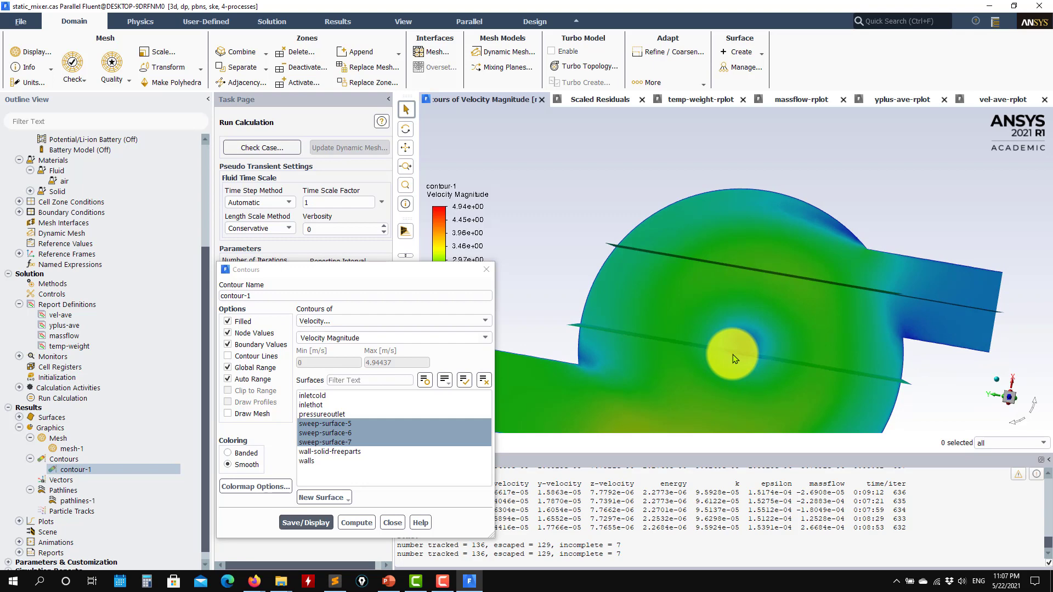
Switch contour-1 back to turbulent viscosity, display it, inspect the horizontal section, and close the contour settings.
left_click(473, 315)
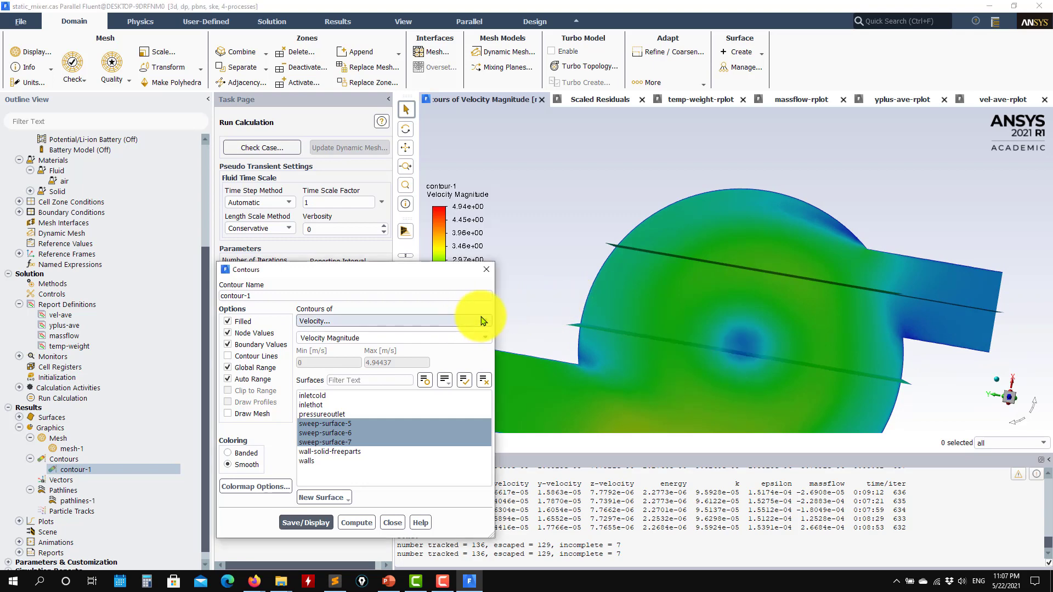
left_click(343, 378)
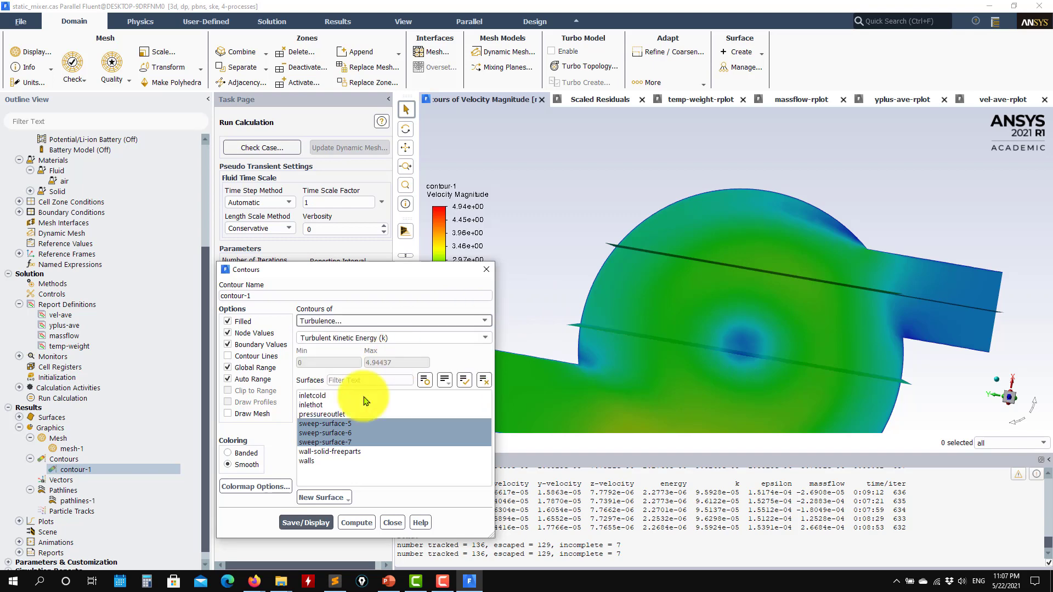
left_click(480, 339)
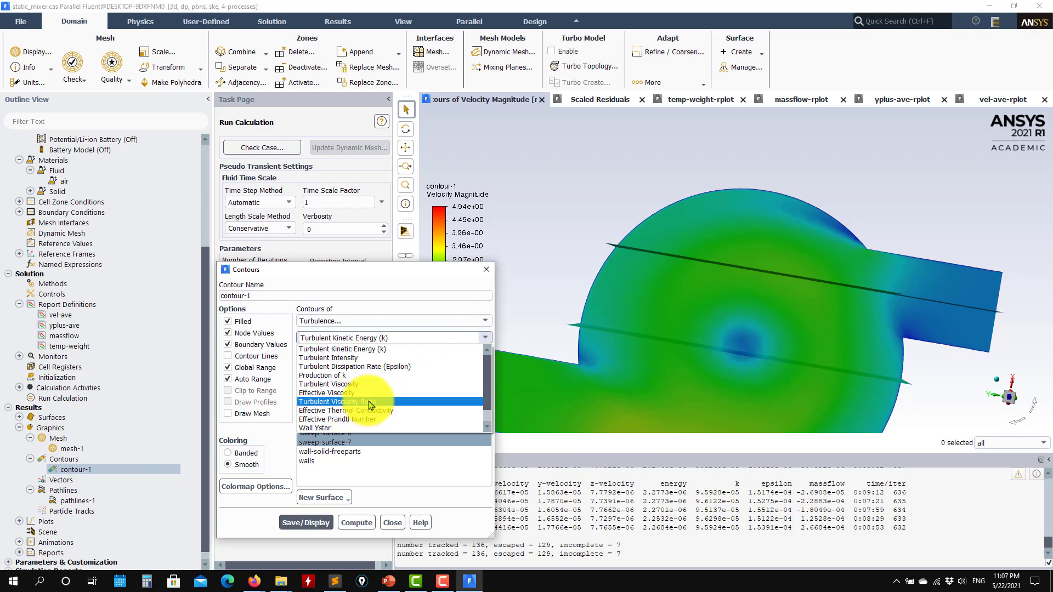
left_click(340, 384)
left_click(305, 511)
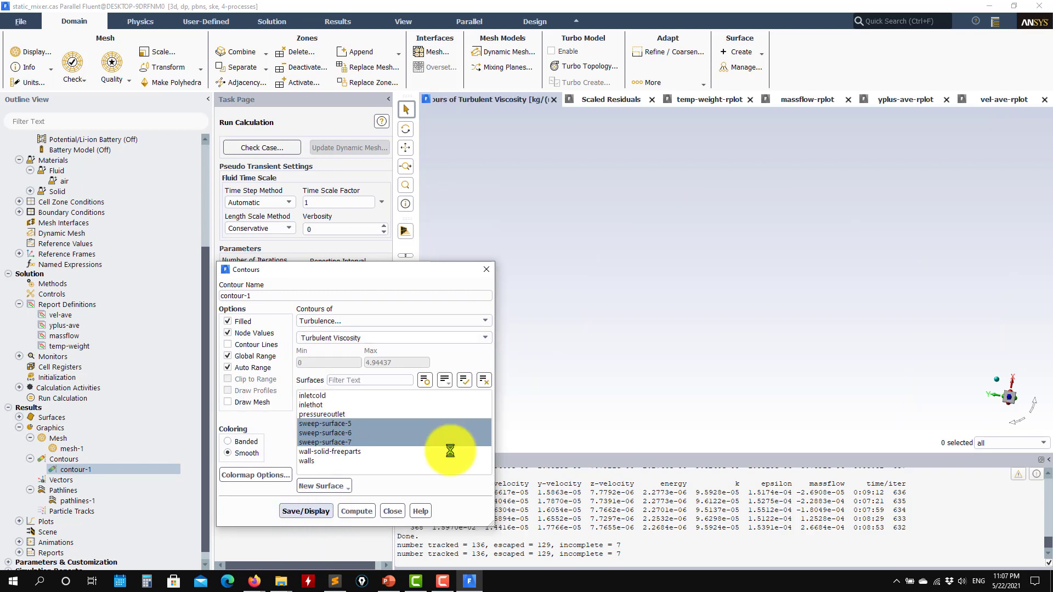
left_click_drag(732, 331, 724, 372)
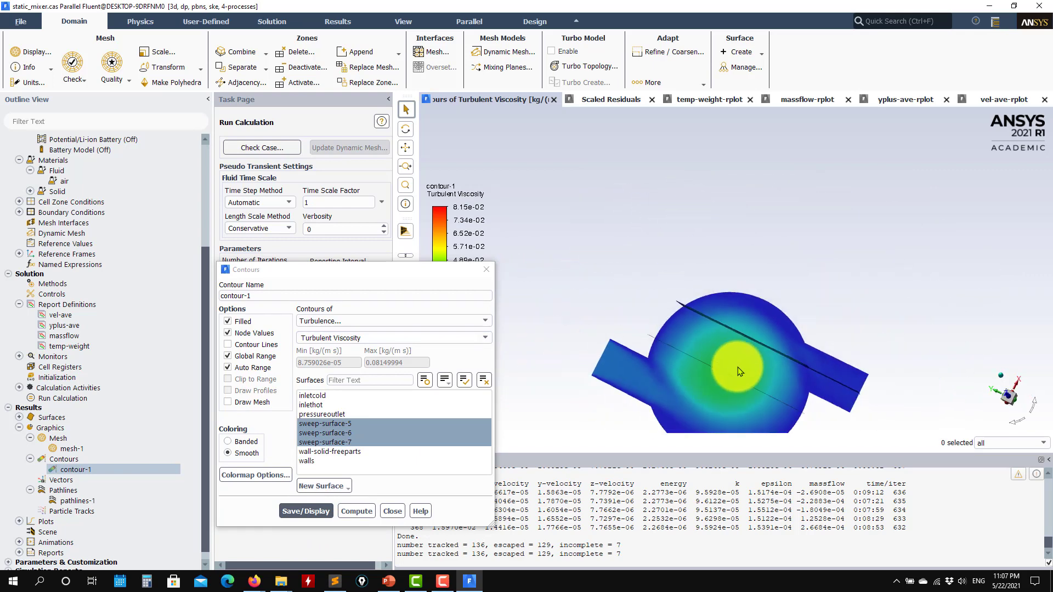
left_click(389, 512)
Change the k-epsilon viscous model to RNG and start a calculation of 1000 iterations.
scroll(137, 206, "up", 5)
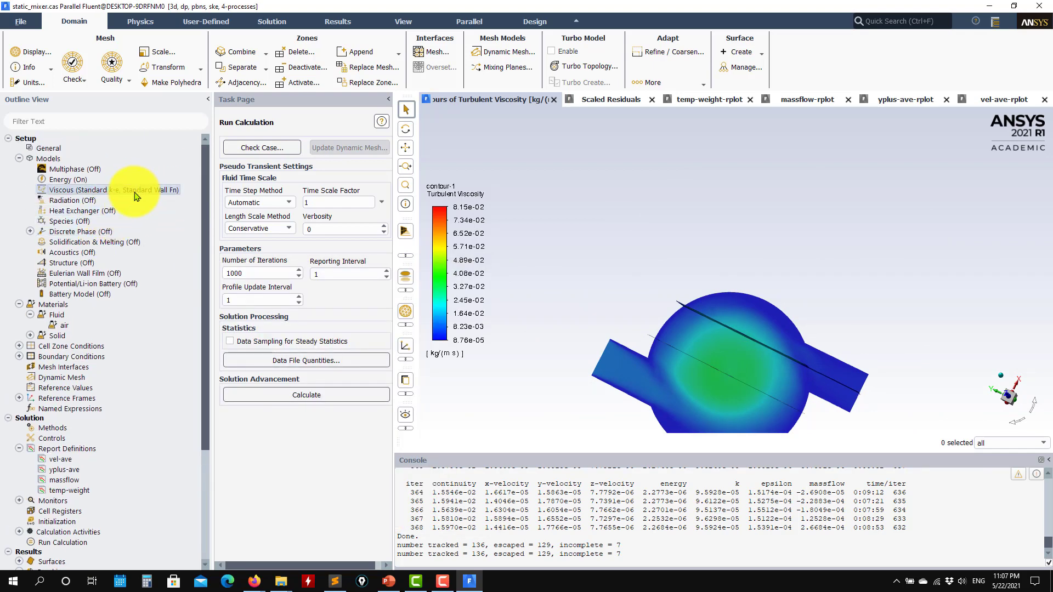
double_click(136, 196)
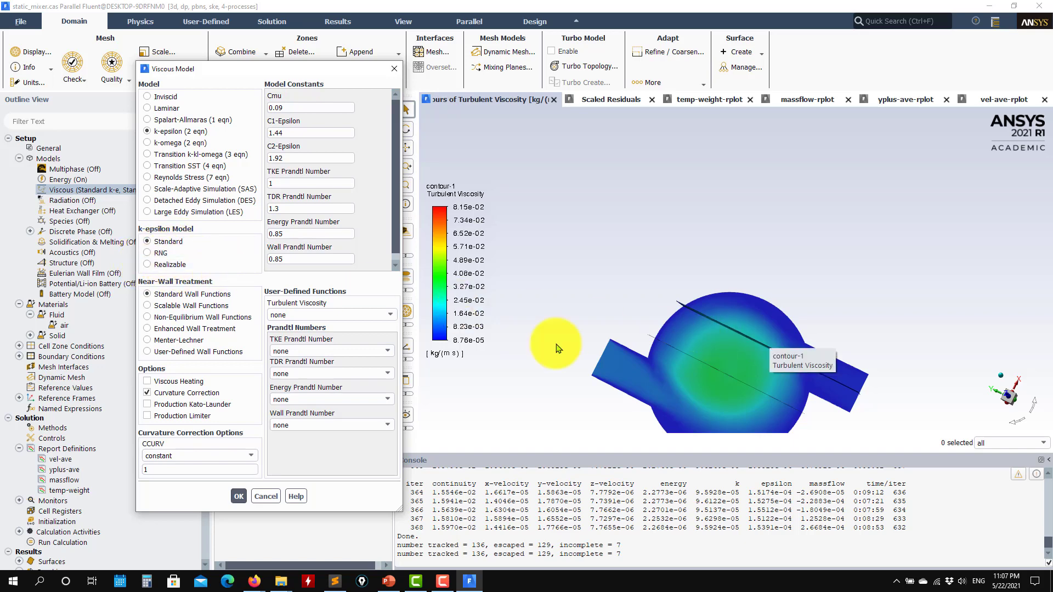
left_click(161, 254)
left_click(238, 538)
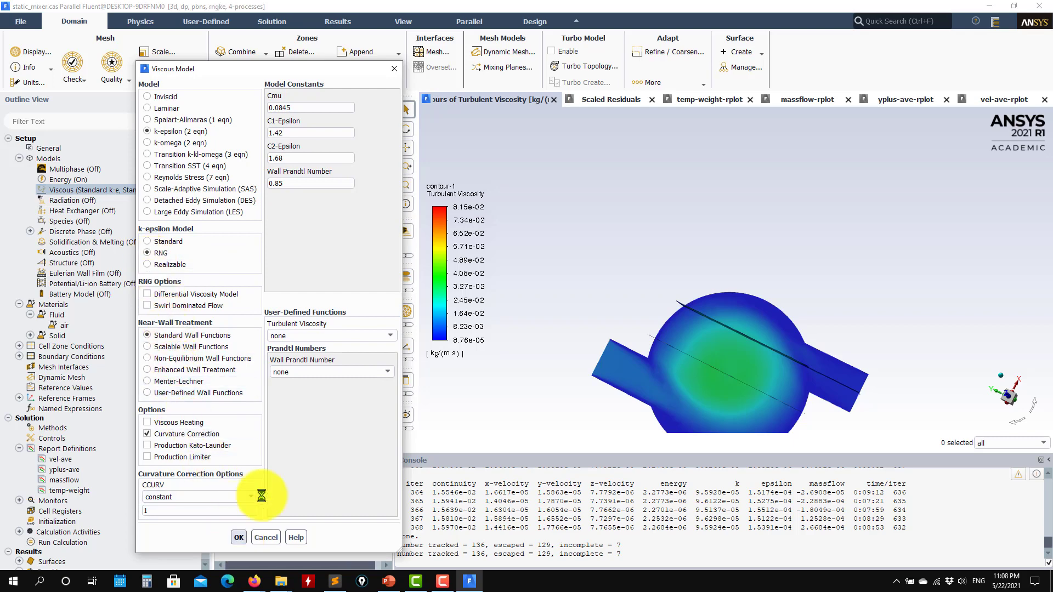
left_click(270, 394)
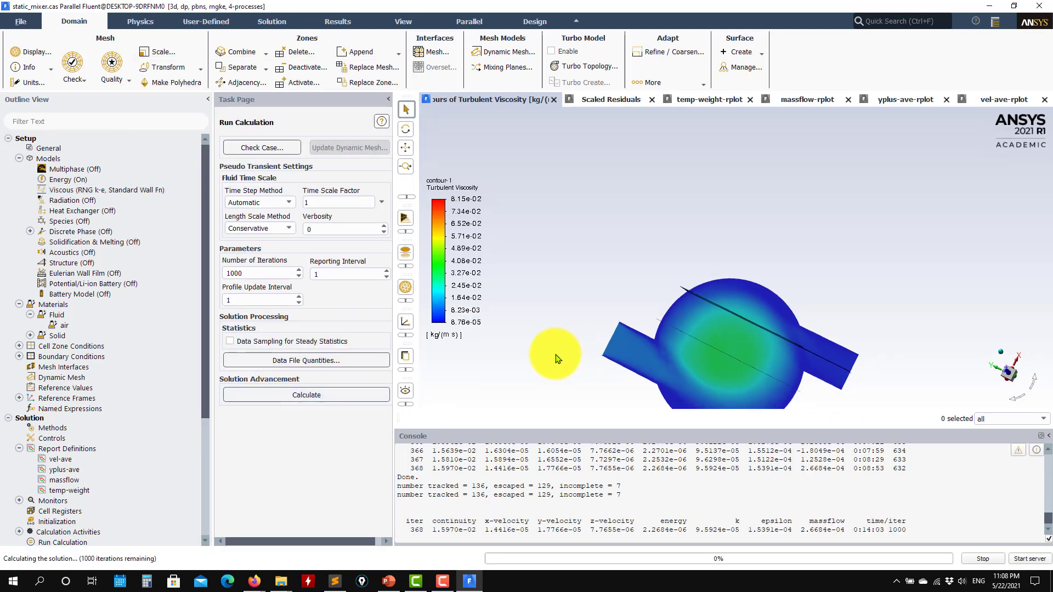
Examine the scaled residuals and the temperature, mass flow, y-plus and velocity report plots while the solution runs.
scroll(555, 358, "down", 3)
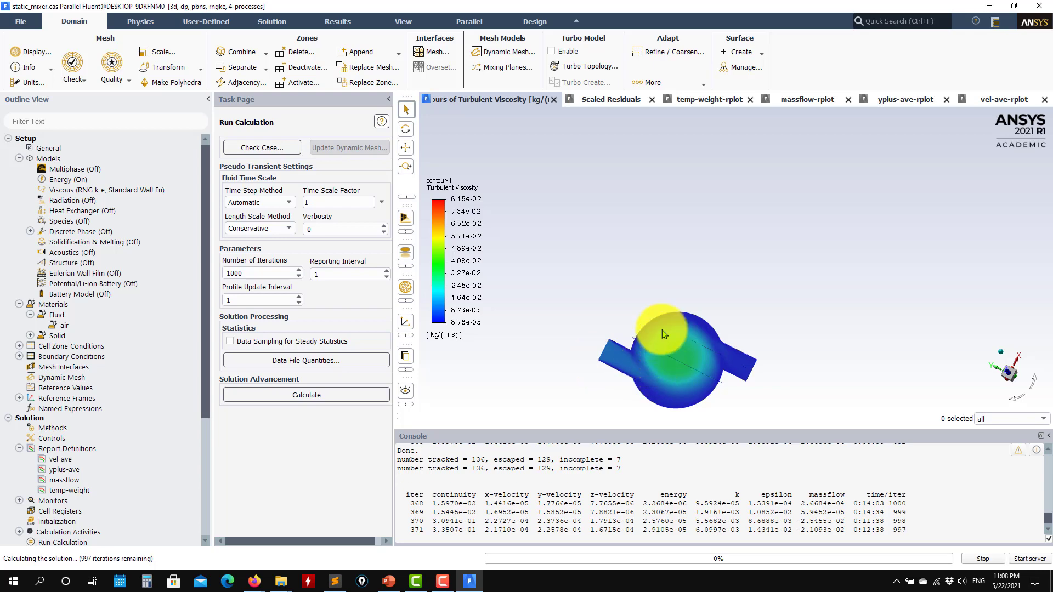
left_click_drag(661, 330, 669, 244)
left_click_drag(669, 334, 630, 141)
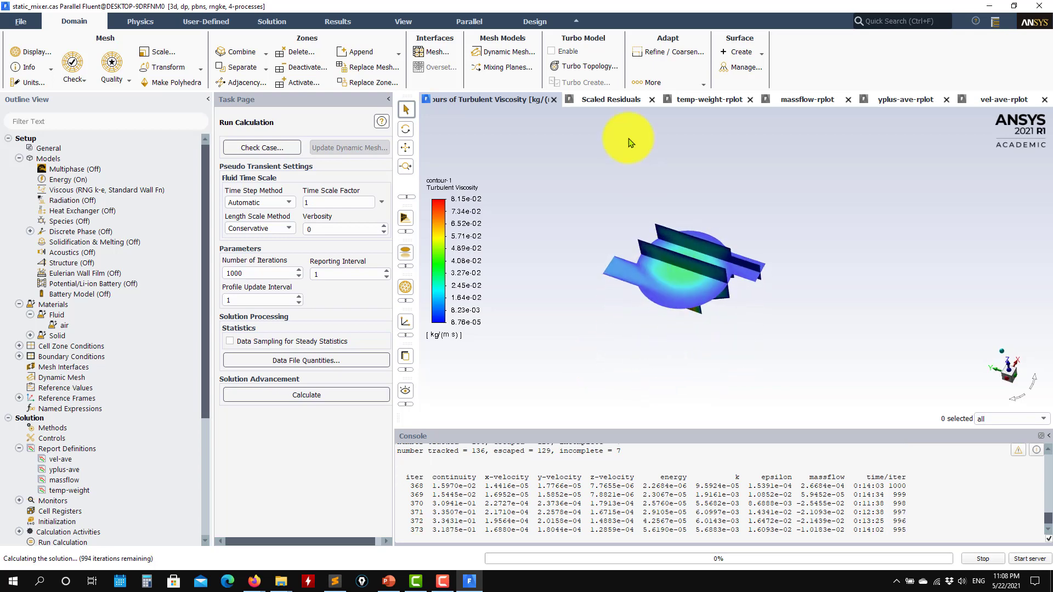
left_click(609, 99)
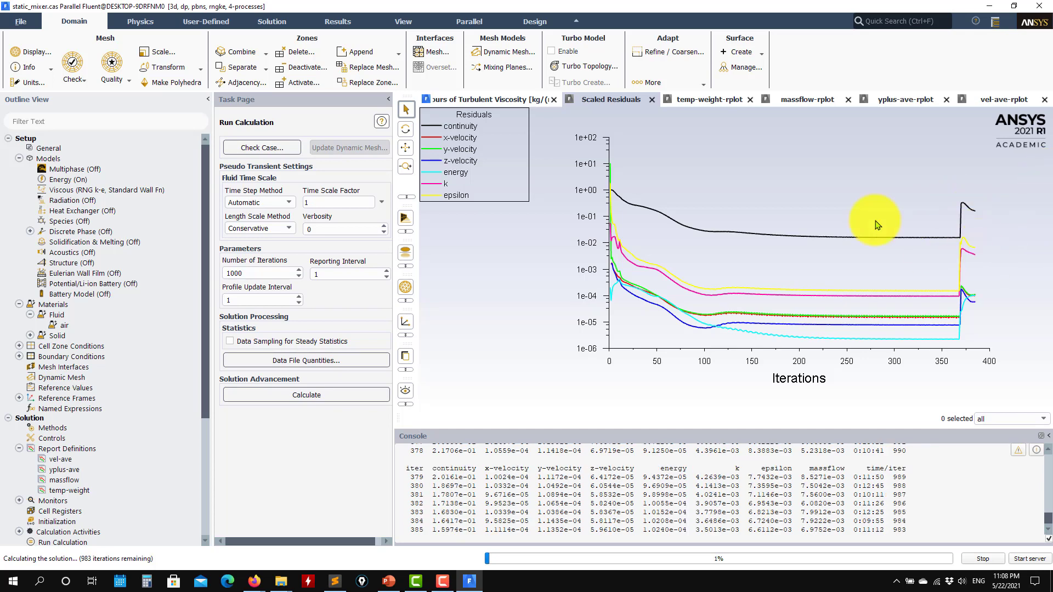
left_click(701, 101)
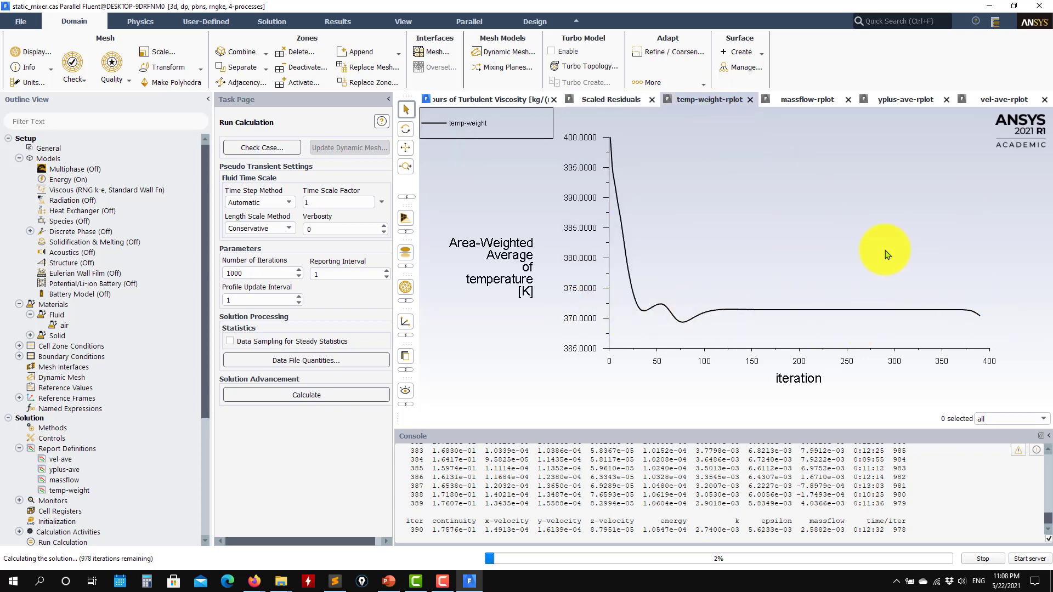
left_click(804, 100)
left_click(901, 100)
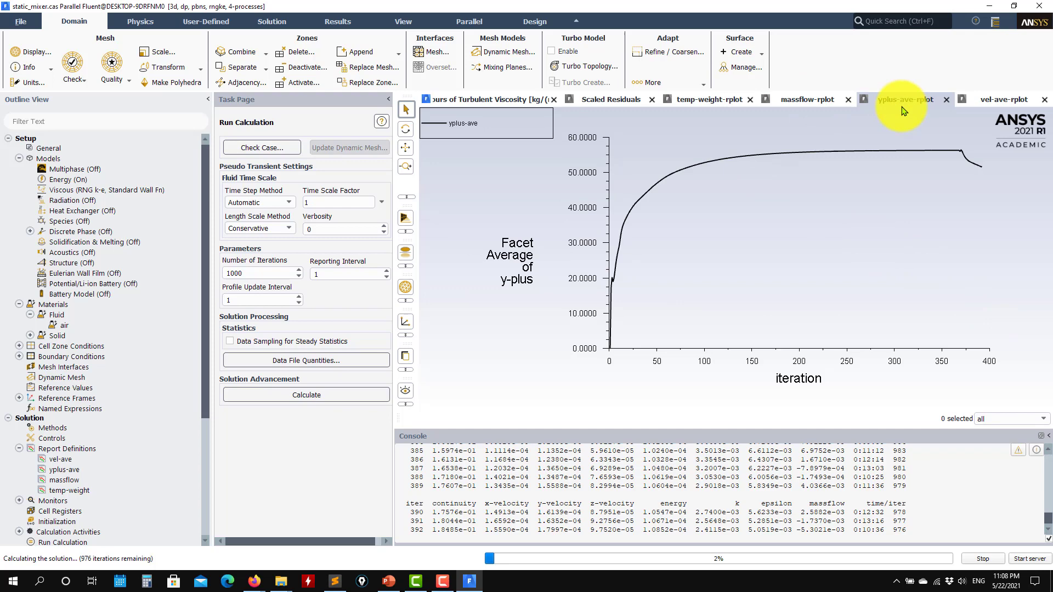
left_click(985, 101)
left_click(806, 101)
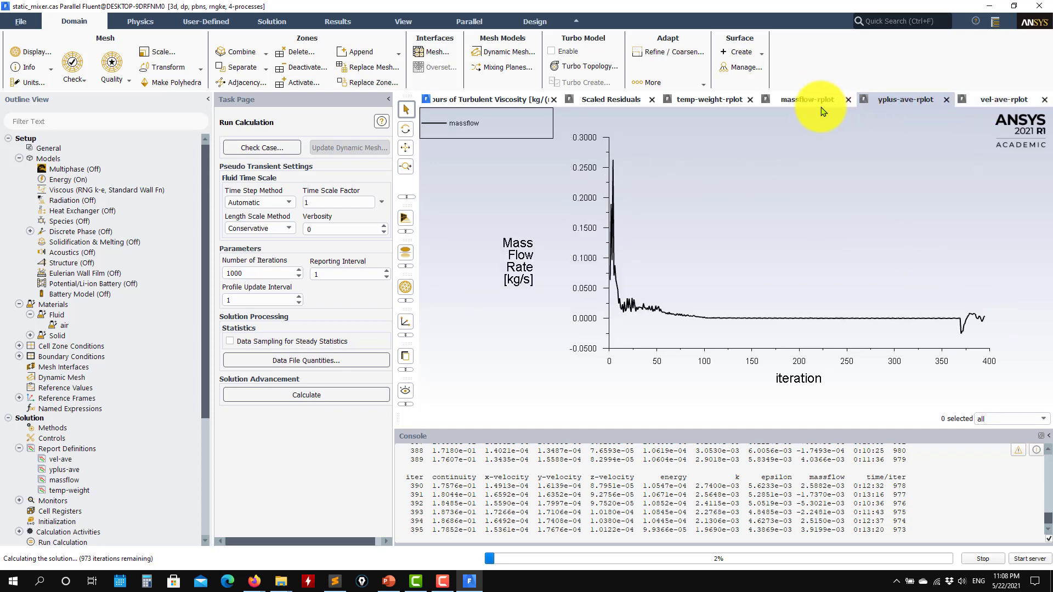
left_click(700, 108)
left_click(605, 102)
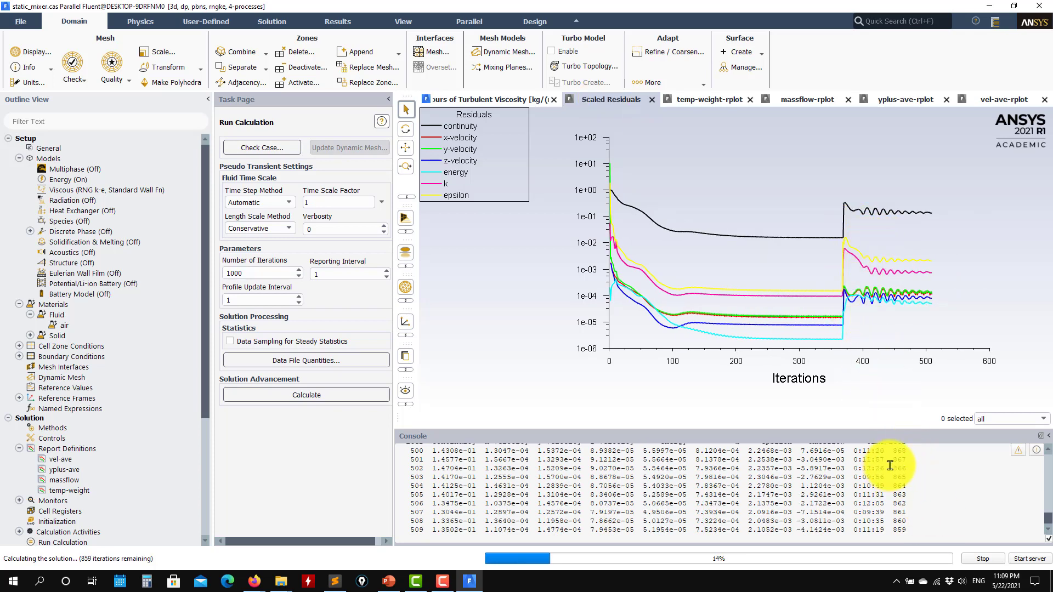
Recheck the temperature, mass flow and y-plus report plots and stop the calculation.
left_click(706, 101)
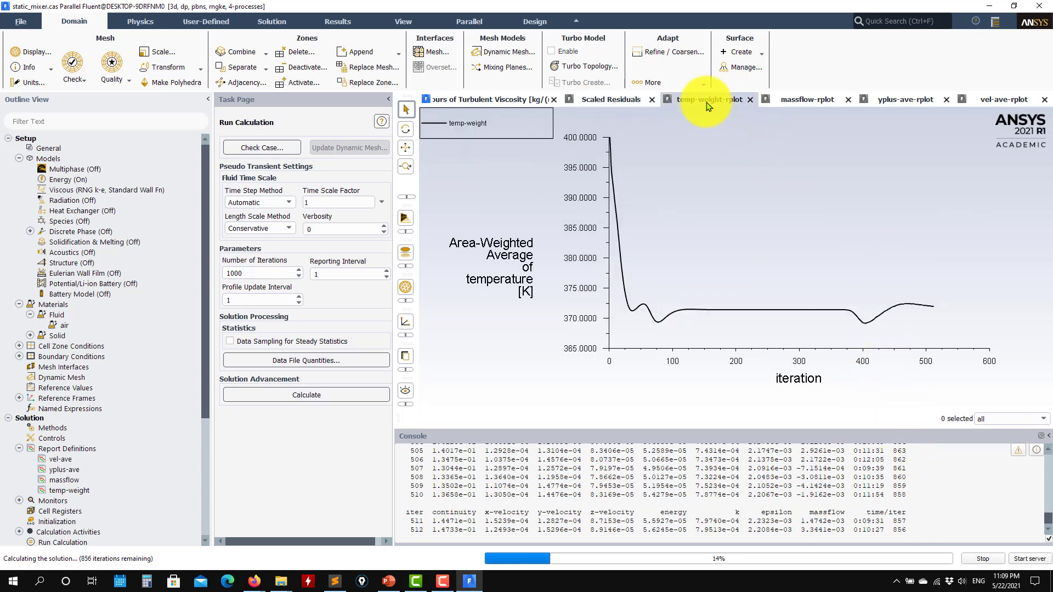
left_click(820, 101)
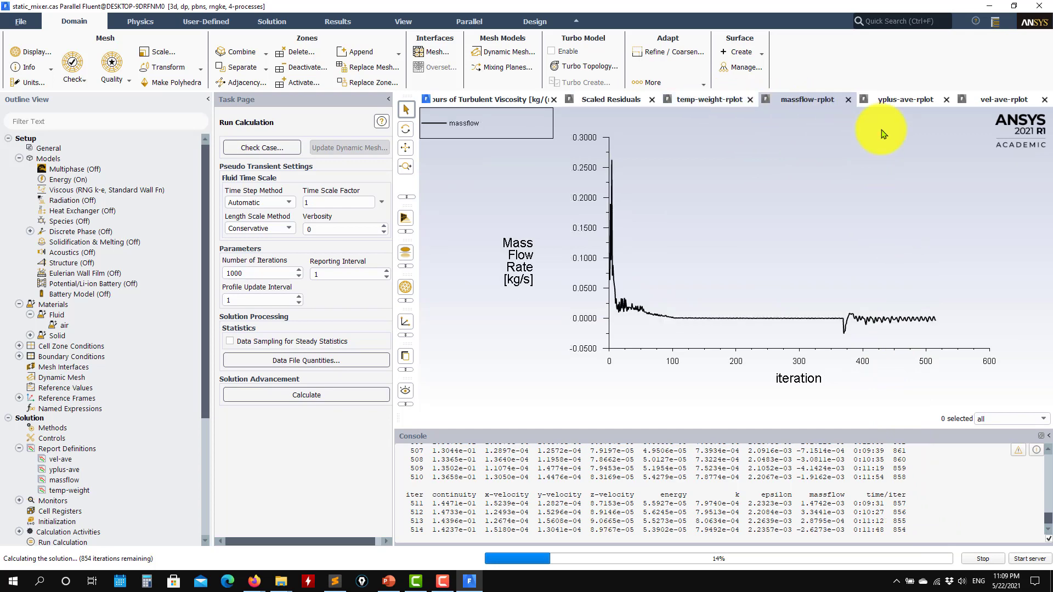
left_click(926, 100)
left_click(695, 103)
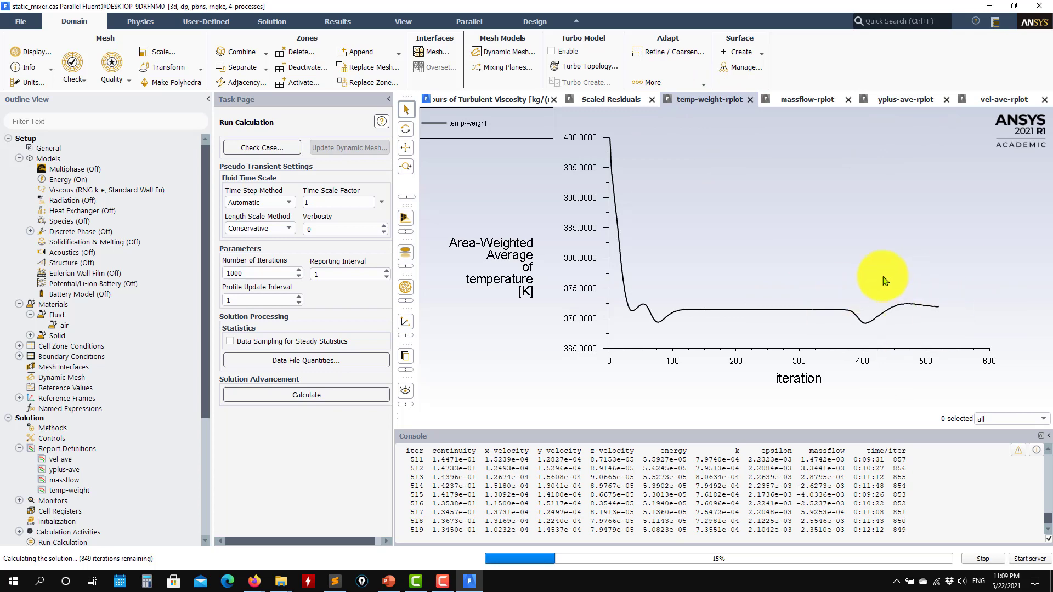
left_click(983, 559)
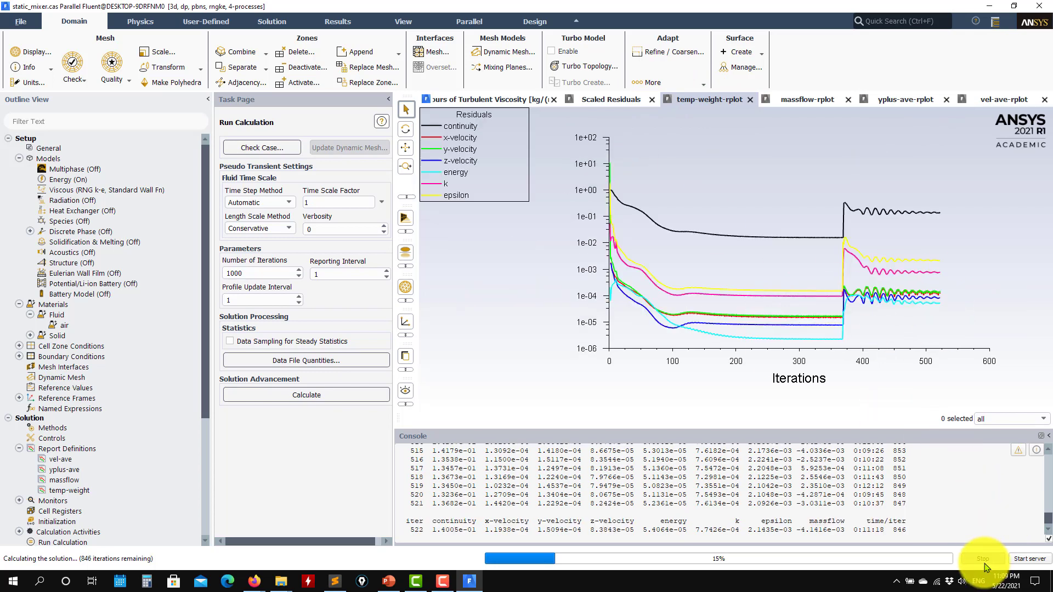
Reopen contour-1, display the turbulent viscosity of the RNG solution, and examine the horizontal section from above.
scroll(141, 442, "down", 5)
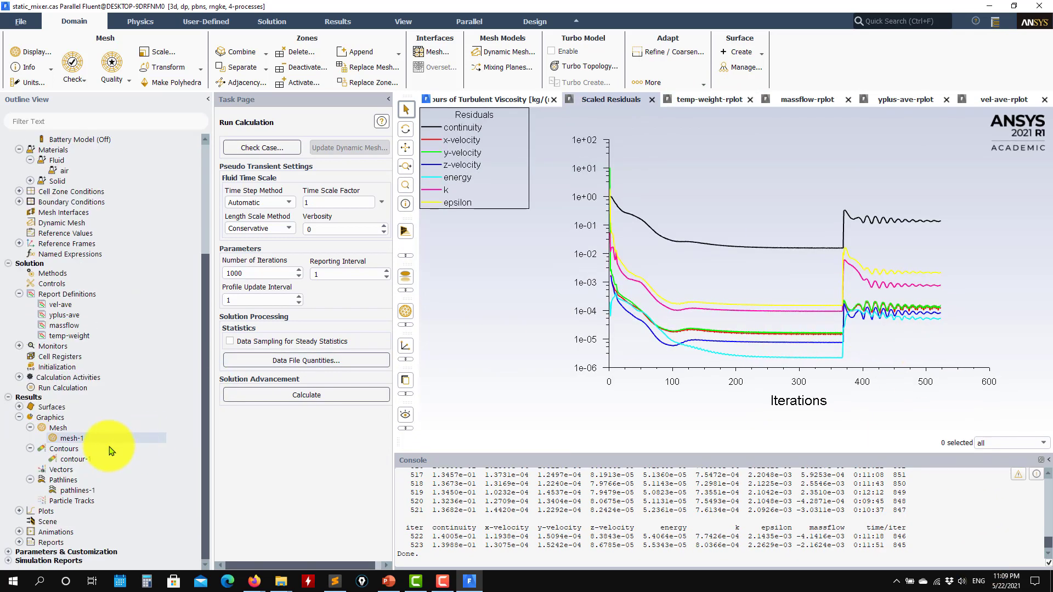
double_click(85, 460)
left_click(305, 510)
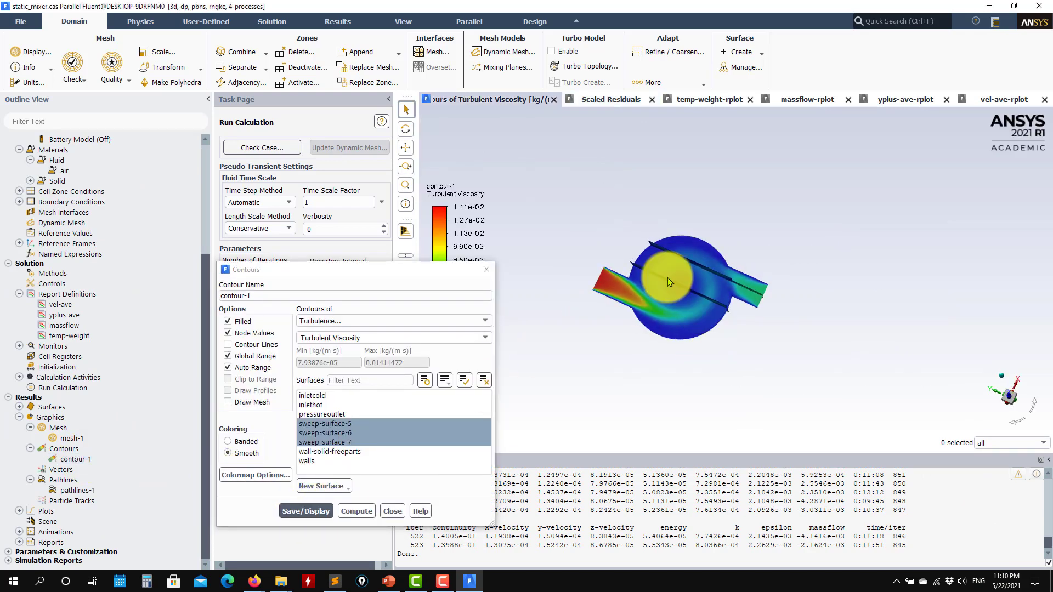
left_click_drag(665, 313, 616, 305)
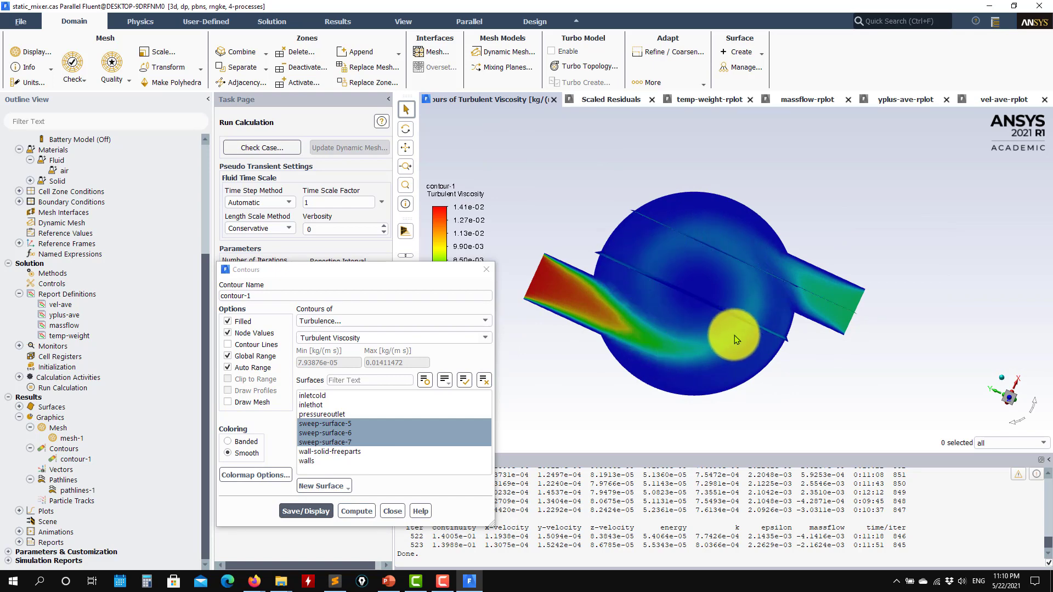
scroll(723, 309, "up", 2)
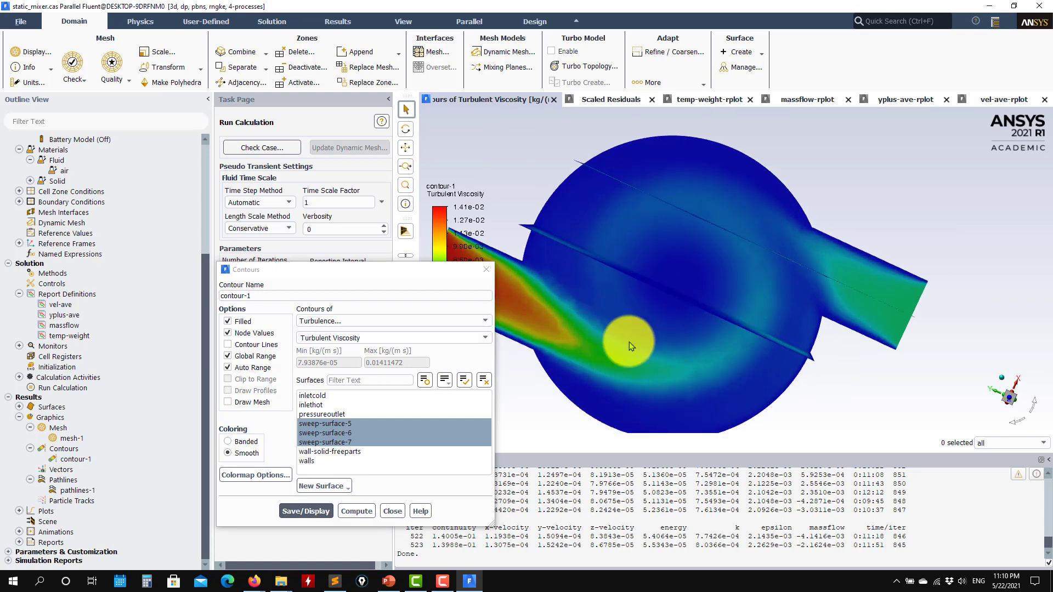
Disable auto range for contour-1, set the range from 0 to 0.01, and redisplay the turbulent viscosity.
left_click(252, 367)
left_click_drag(412, 362, 147, 364)
type("1")
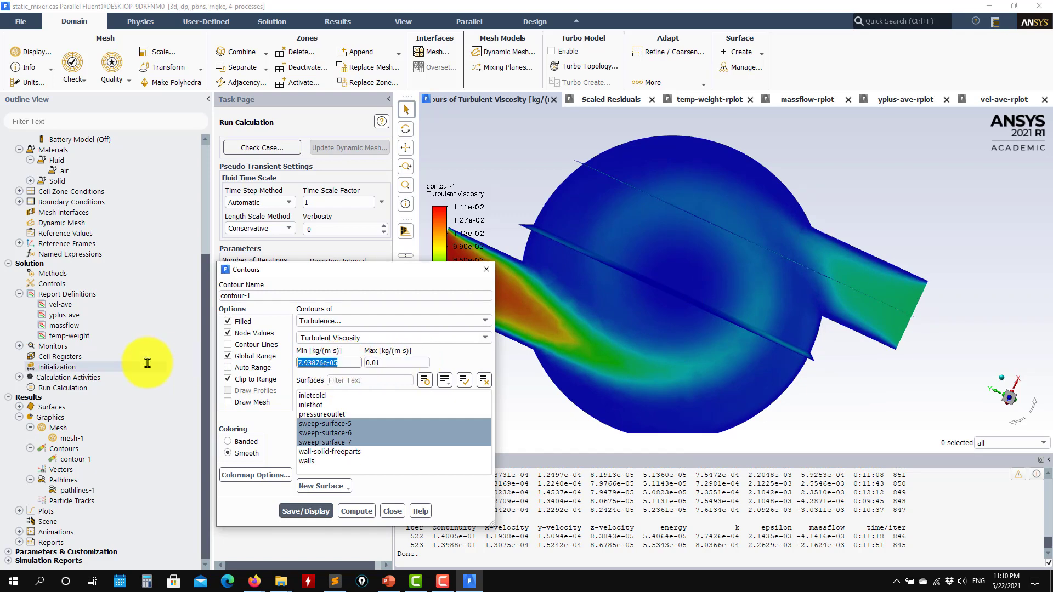
type("0")
left_click(299, 511)
scroll(638, 335, "down", 2)
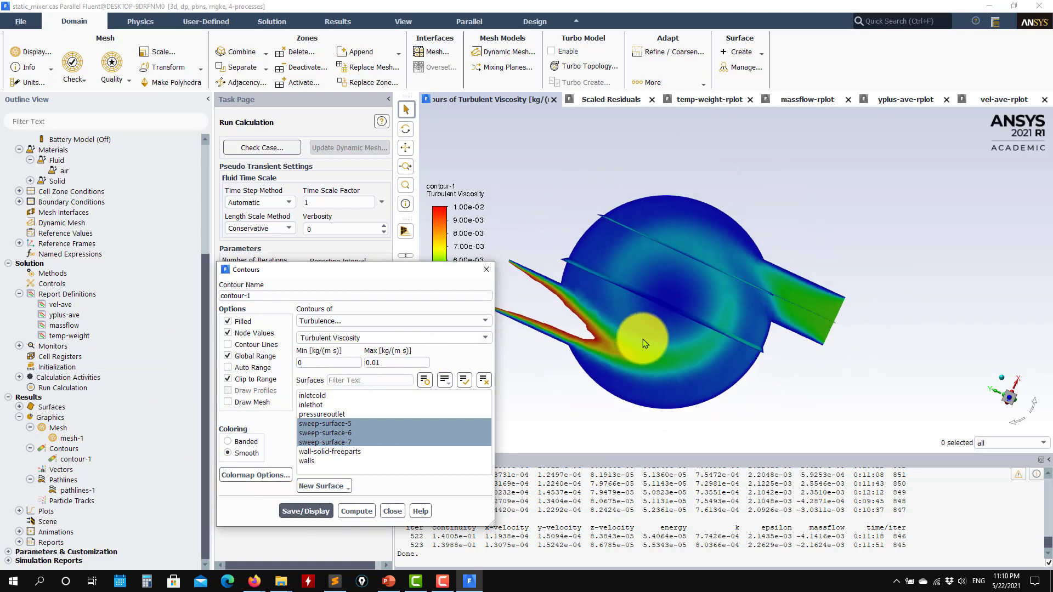
Disable clipping to range for contour-1, redisplay it, and view the sections from above.
left_click(263, 384)
left_click(305, 511)
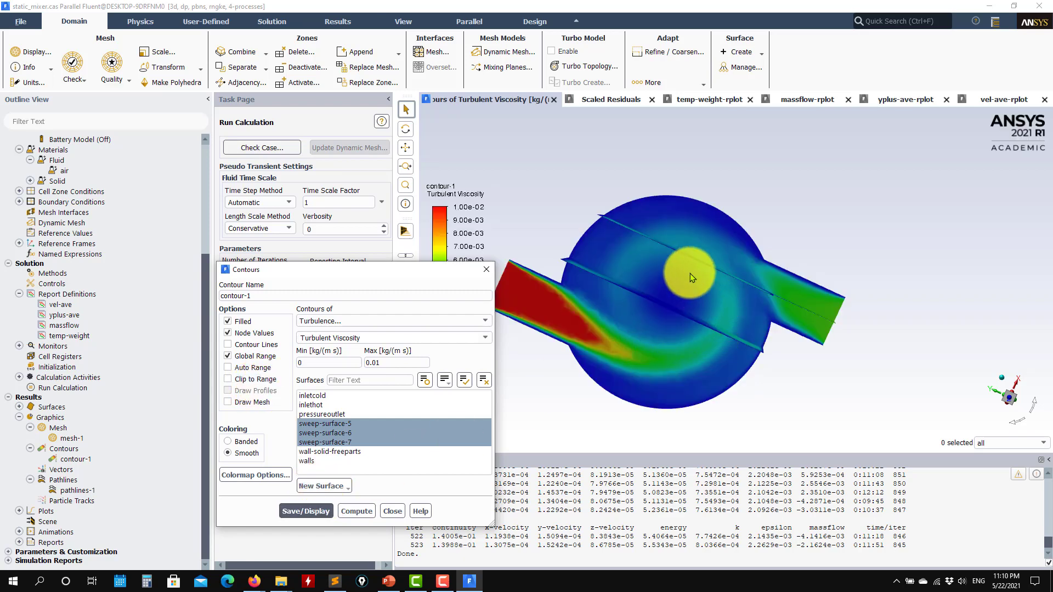
scroll(690, 273, "up", 1)
left_click_drag(667, 319, 712, 222)
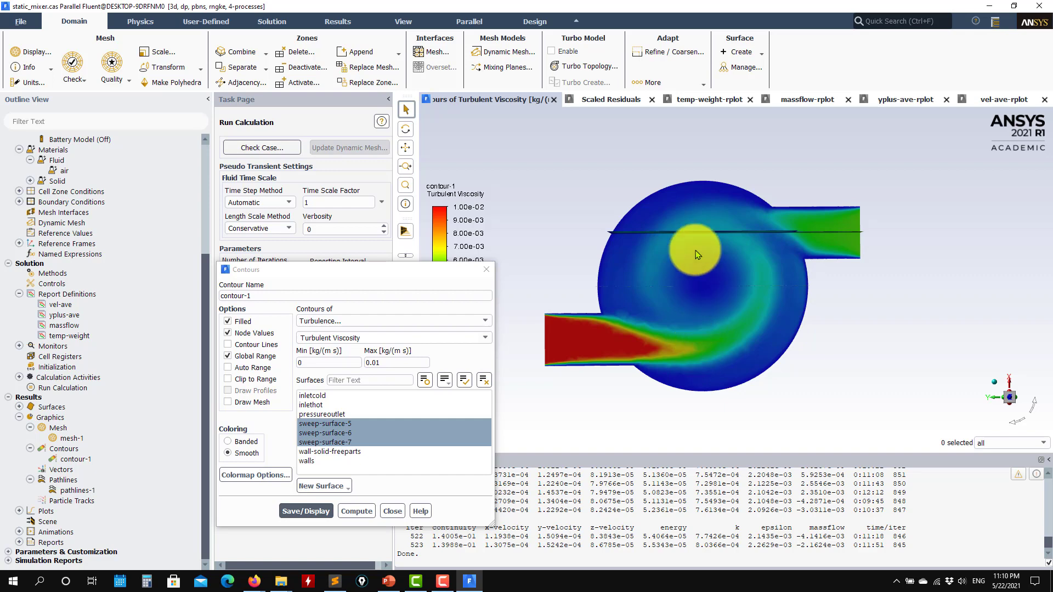
Close the contour-1 settings and read the case and data of kepsilon-realizable-nocc.cas.h5 from the fluent_case_solutions folder.
left_click_drag(685, 244, 603, 406)
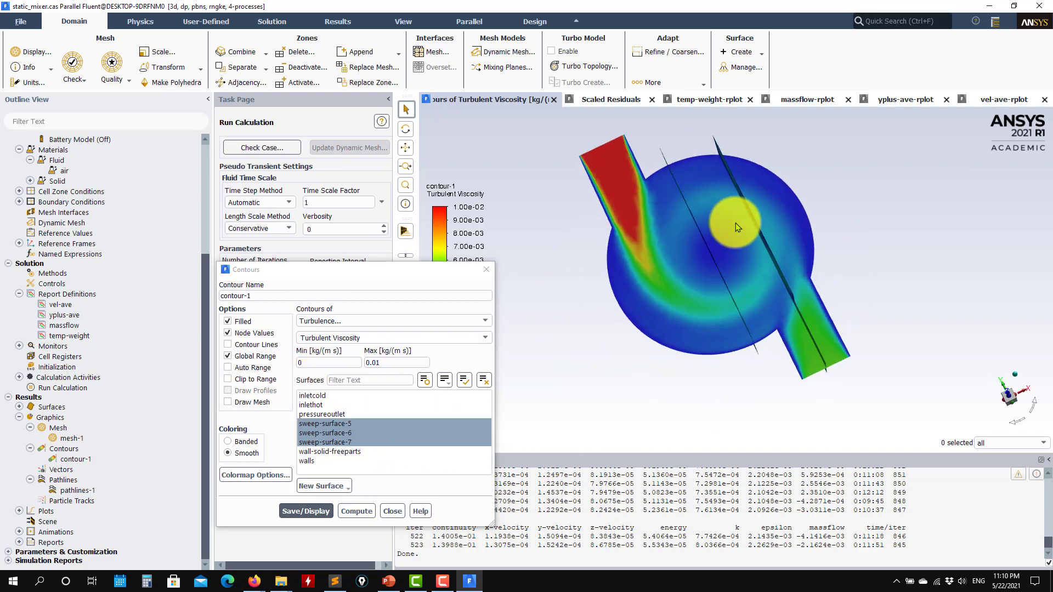
left_click(392, 511)
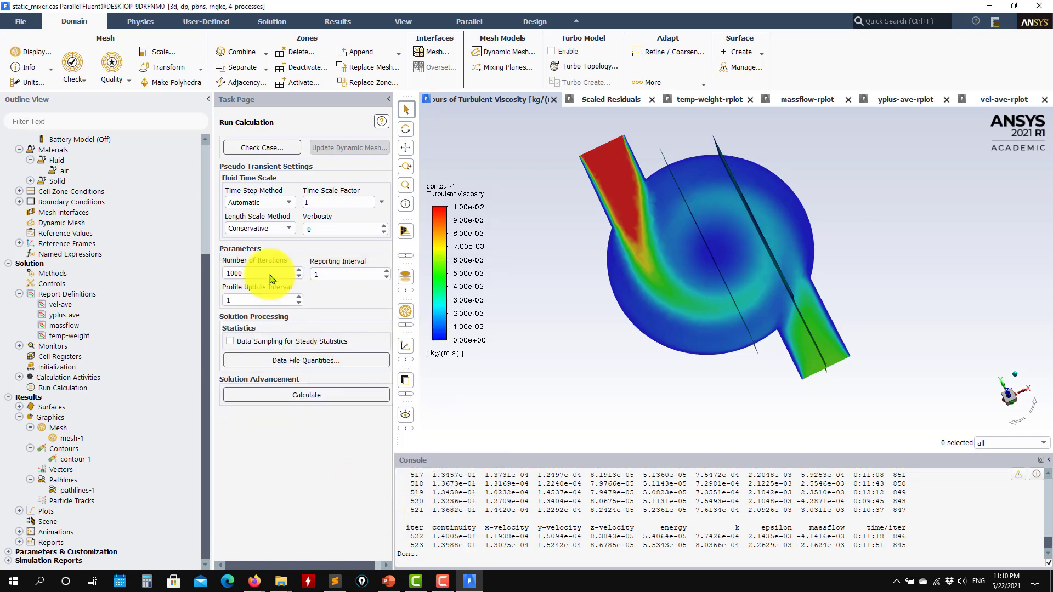
left_click(20, 22)
mouse_move(61, 37)
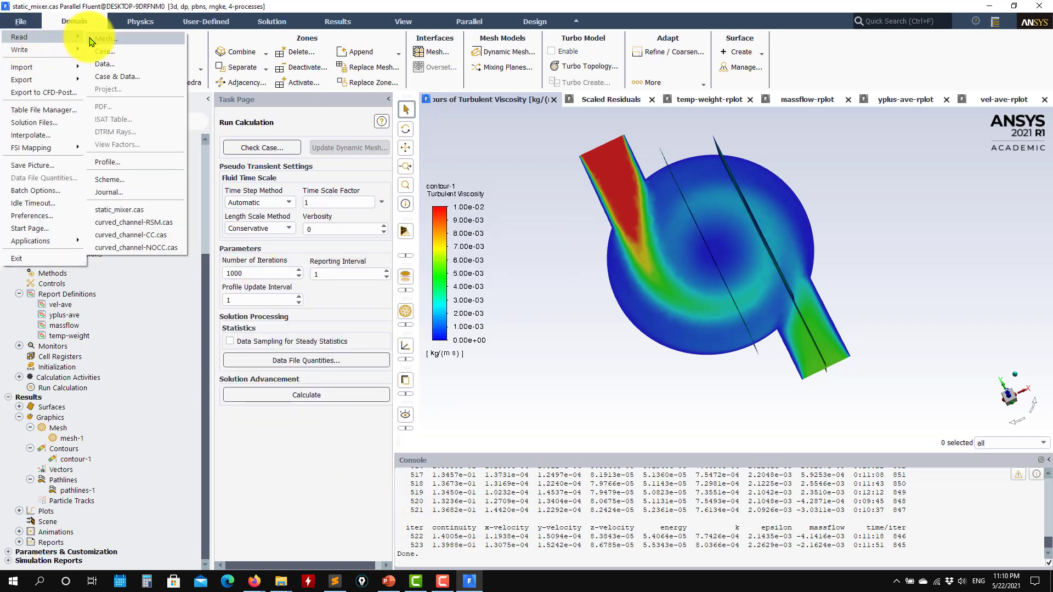
left_click(116, 76)
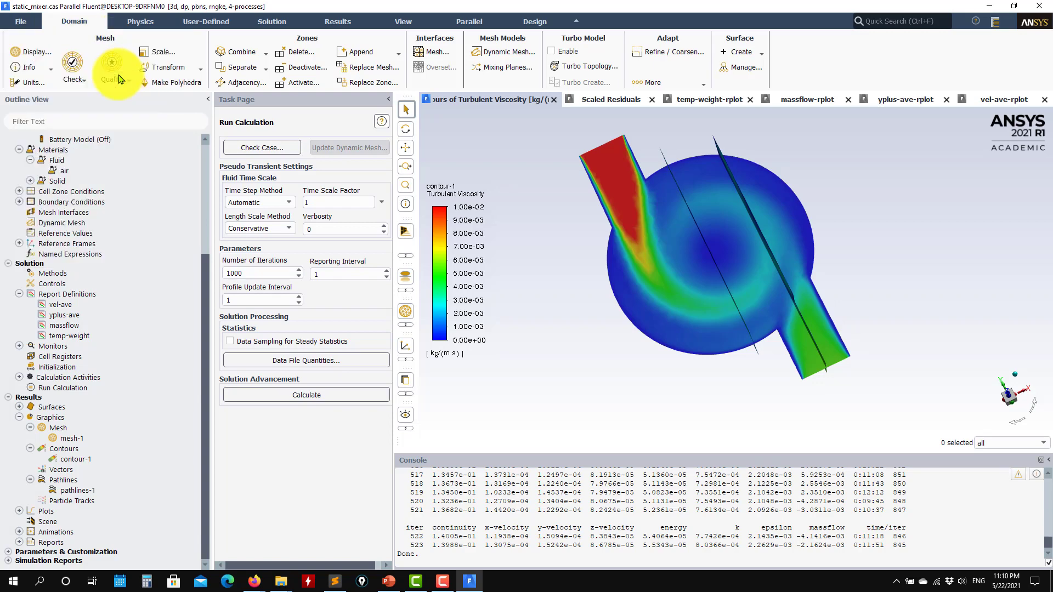
left_click(532, 304)
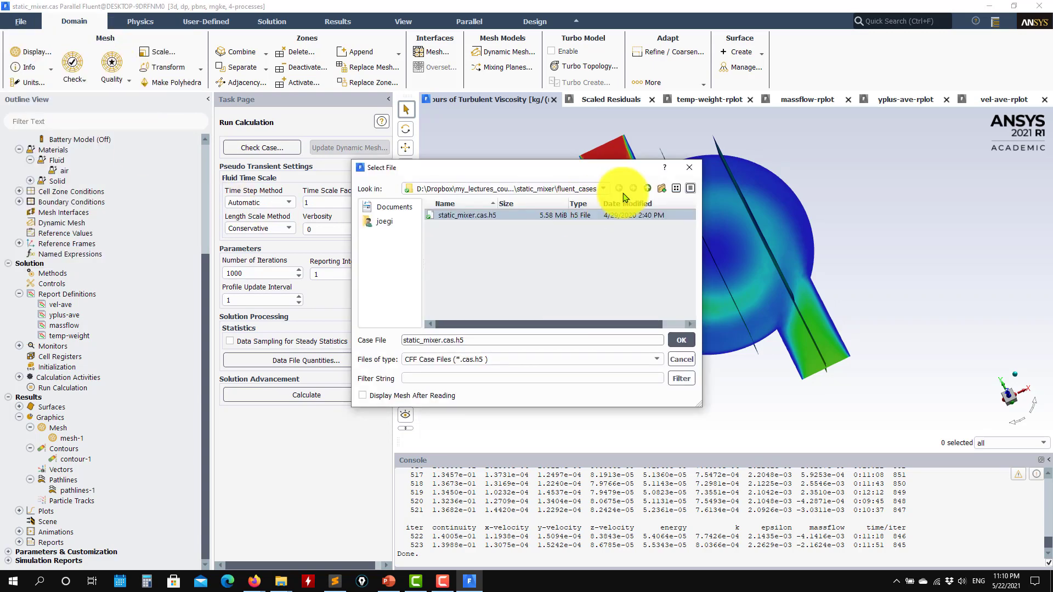
left_click(647, 189)
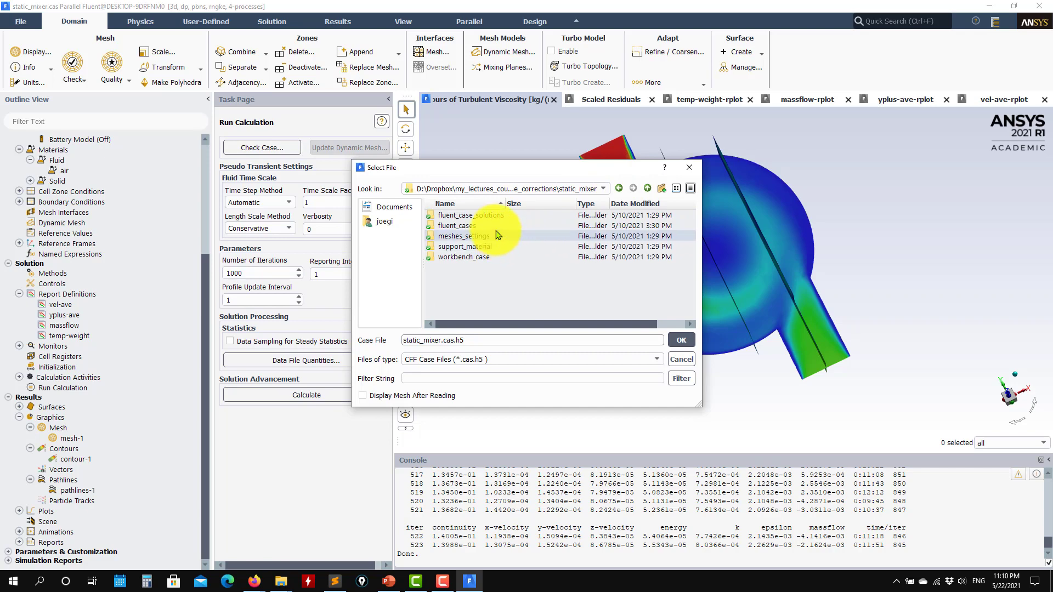
double_click(497, 217)
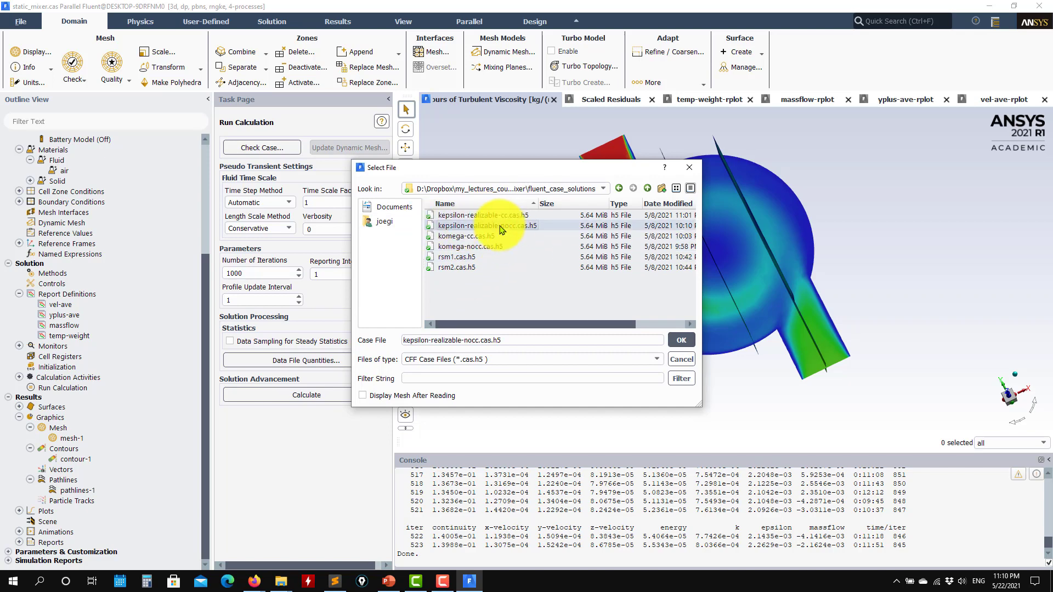
left_click(680, 341)
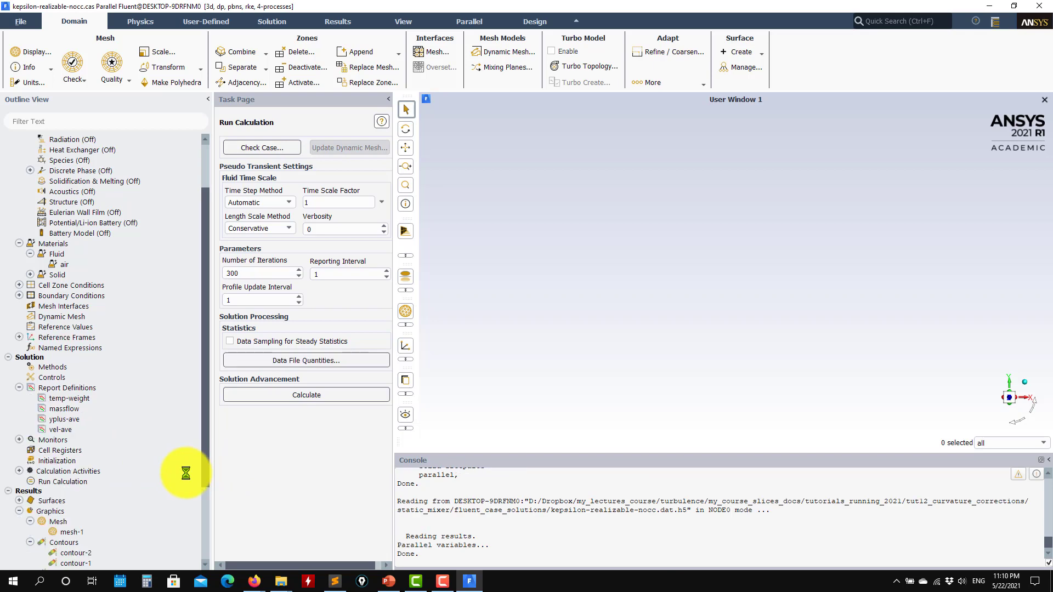
Display contour-1 of turbulent viscosity for the realizable k-epsilon solution without curvature correction, and examine the horizontal and vertical sections.
scroll(156, 482, "down", 3)
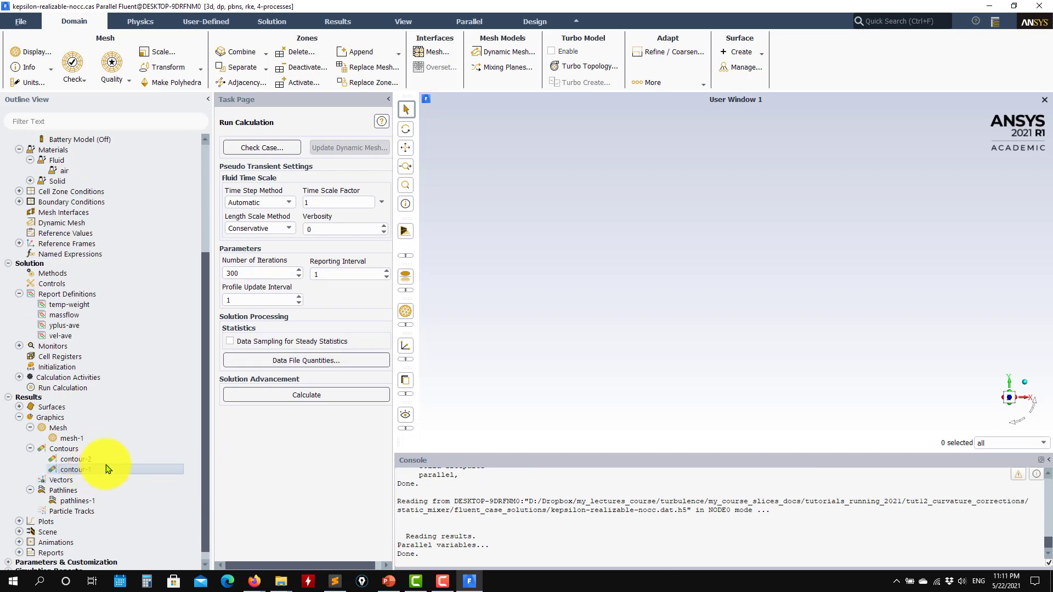
double_click(108, 469)
left_click(306, 510)
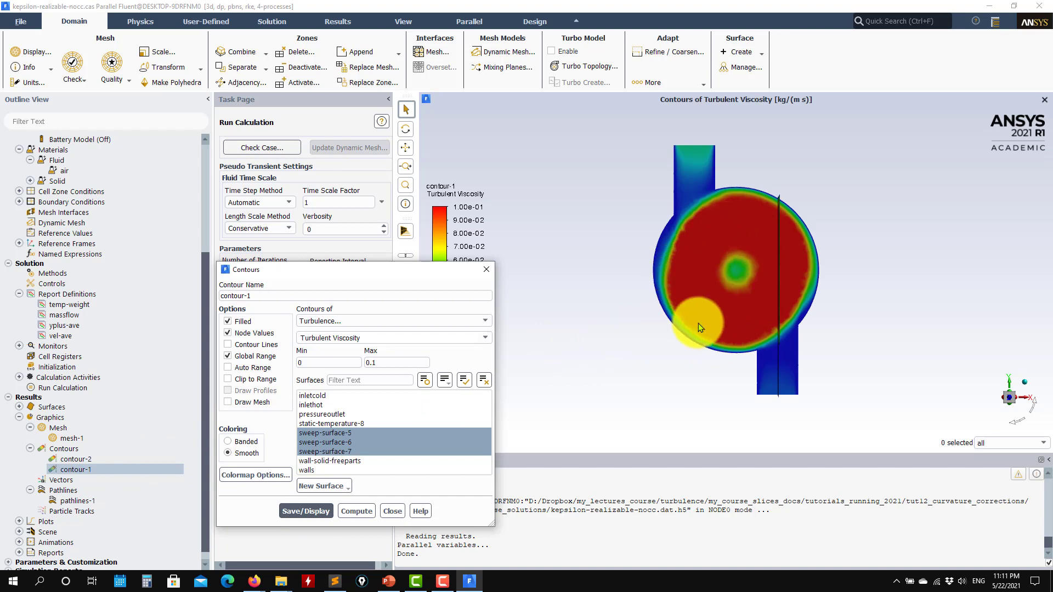
left_click_drag(752, 247, 701, 264)
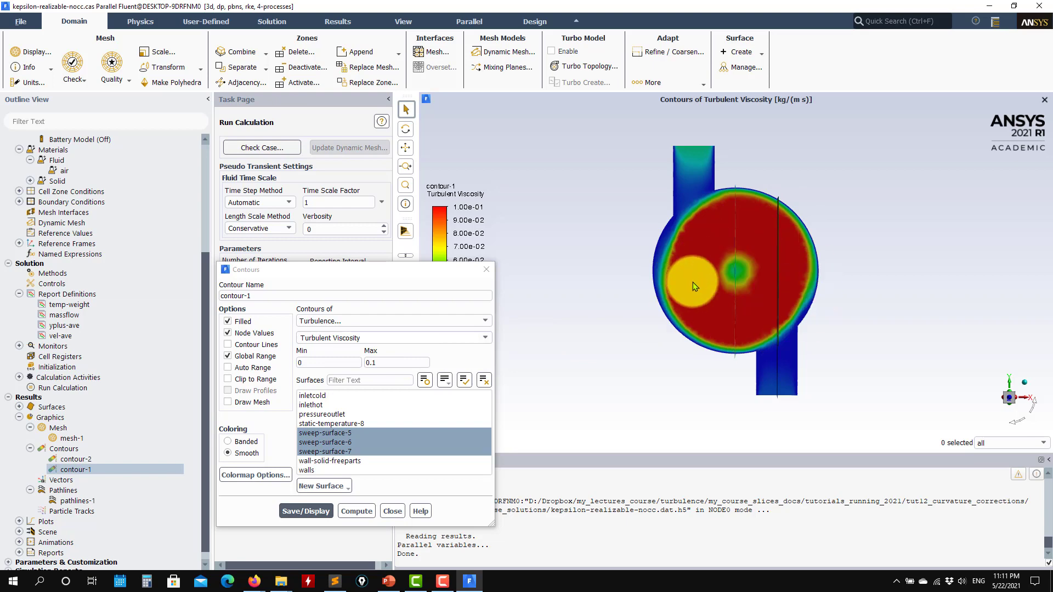
scroll(751, 288, "up", 5)
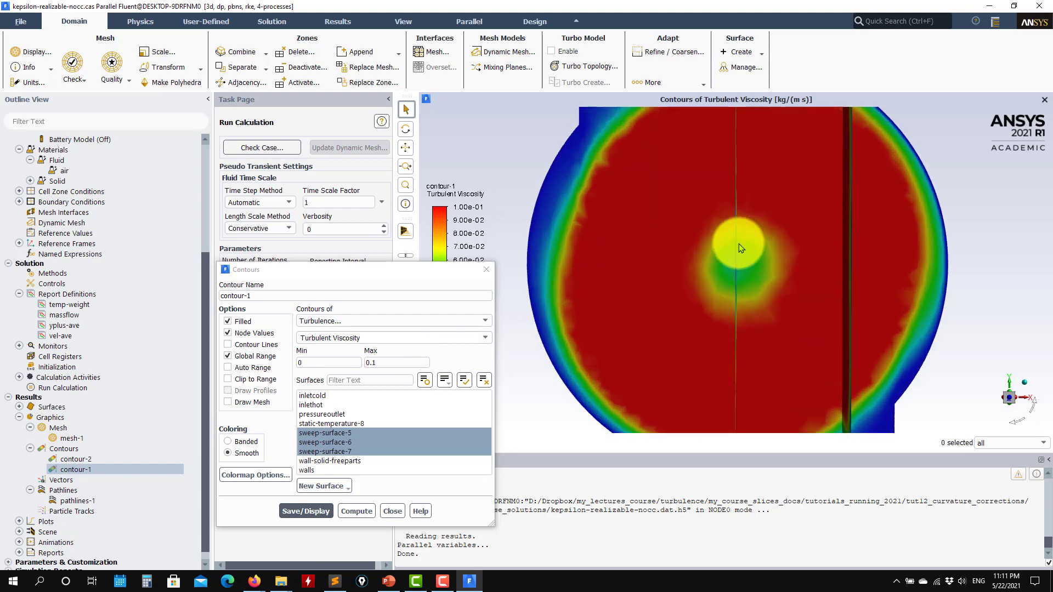
scroll(746, 265, "down", 3)
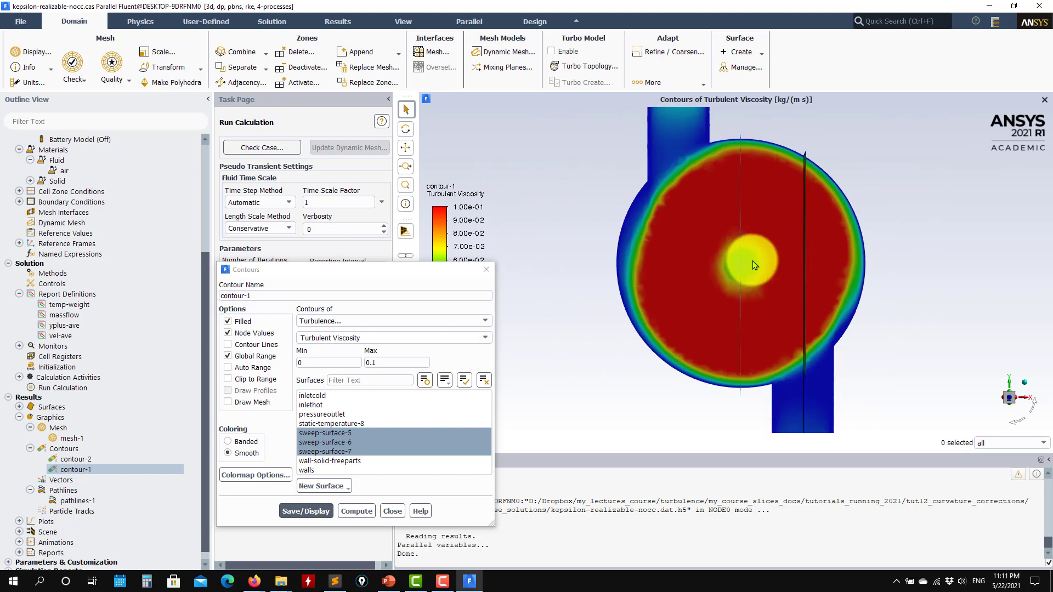
left_click_drag(835, 304, 699, 197)
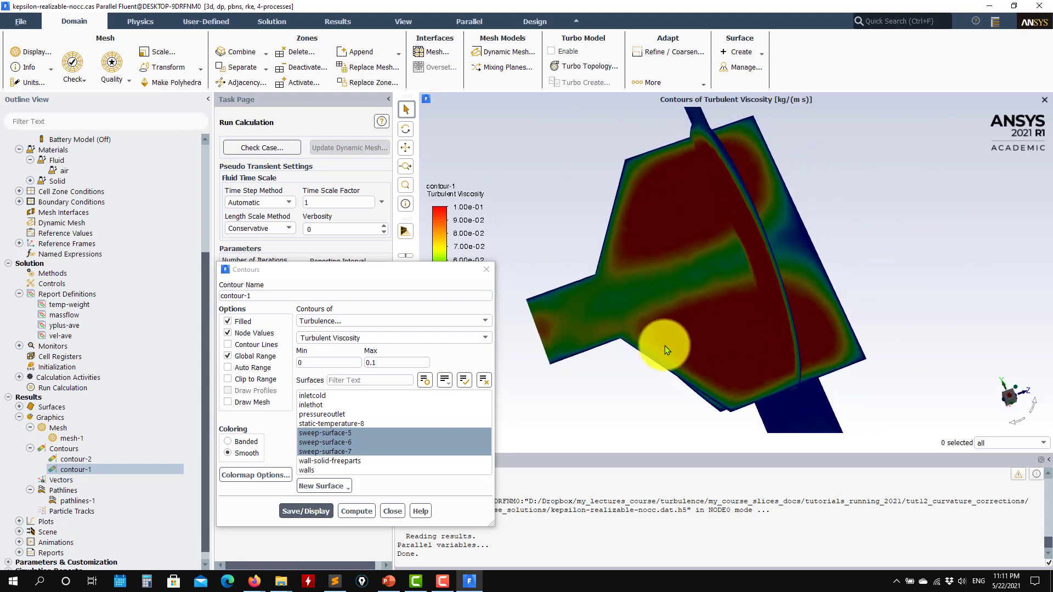
left_click_drag(664, 349, 404, 460)
left_click(392, 510)
Review the viscous model settings of the loaded case, checking the Curvature Correction option.
scroll(197, 264, "up", 5)
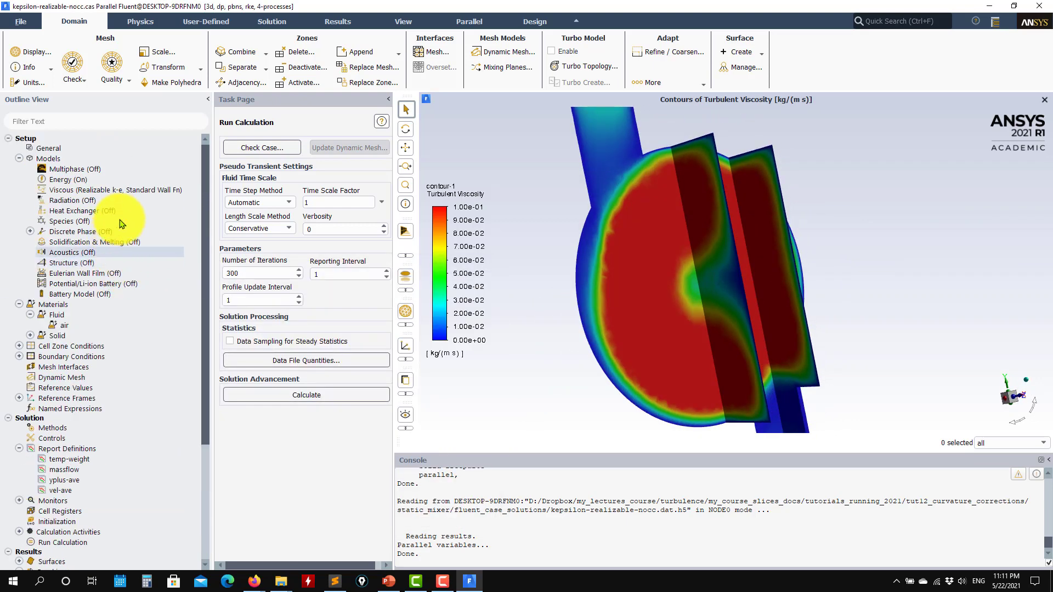
double_click(131, 190)
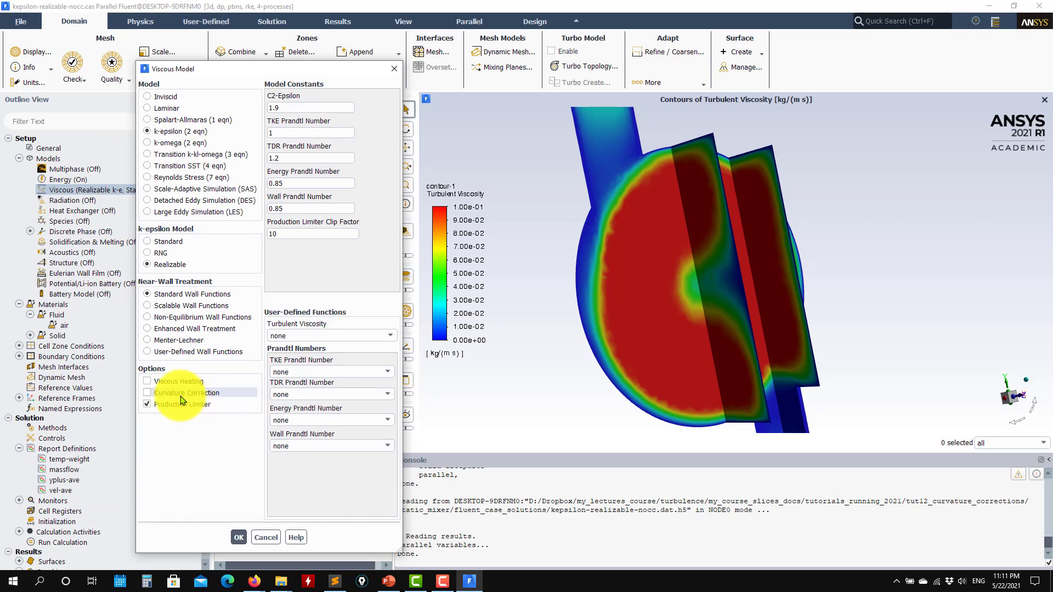
left_click(239, 537)
Read the case and data of kepsilon-realizable-cc.cas.h5, and look at the qualitative results slide in PowerPoint before returning to Fluent.
left_click(21, 21)
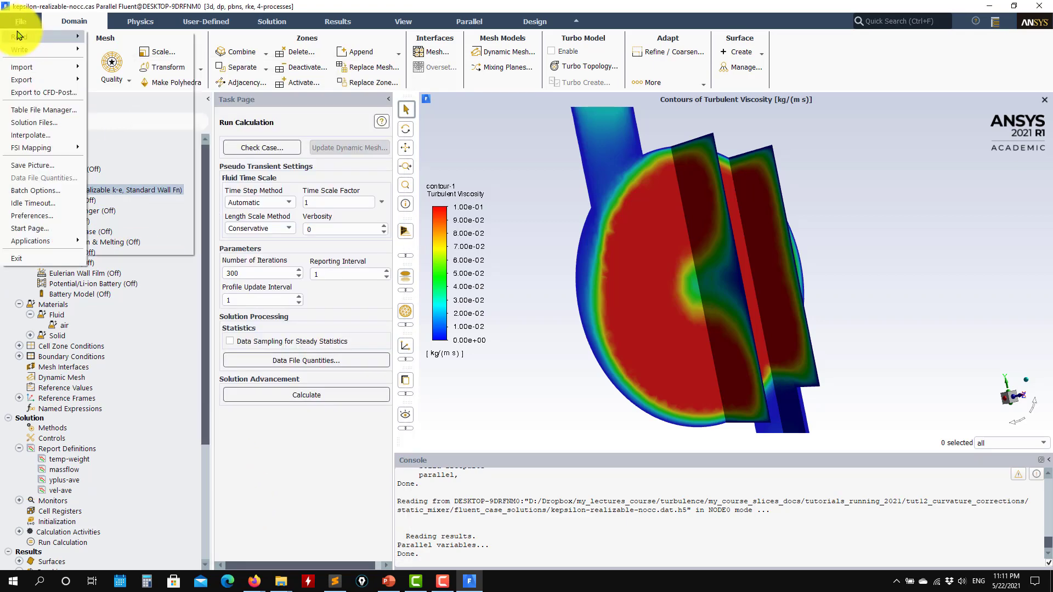
mouse_move(19, 36)
left_click(121, 76)
left_click(506, 215)
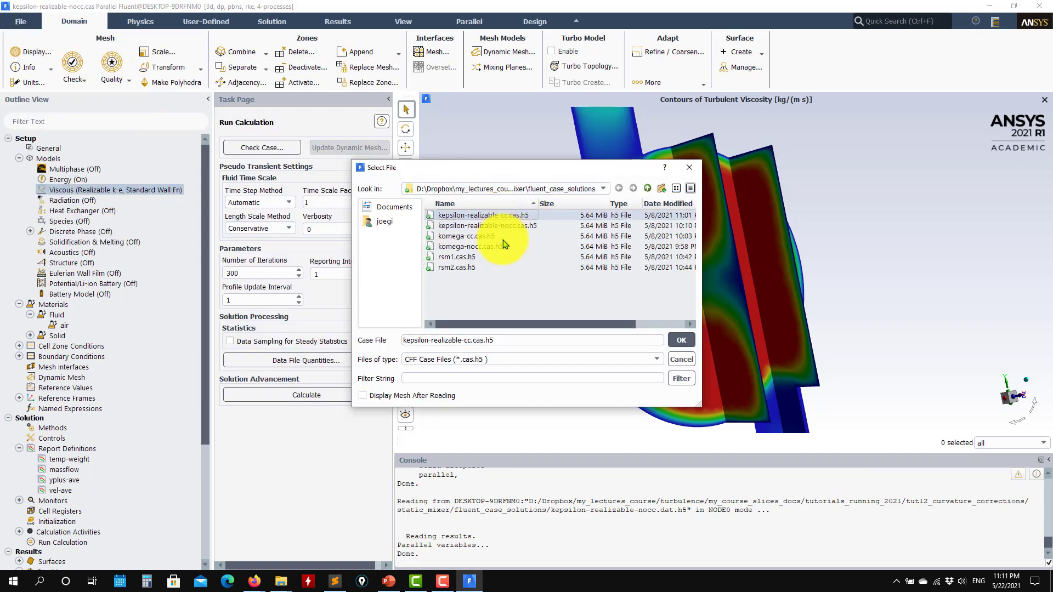
left_click(680, 341)
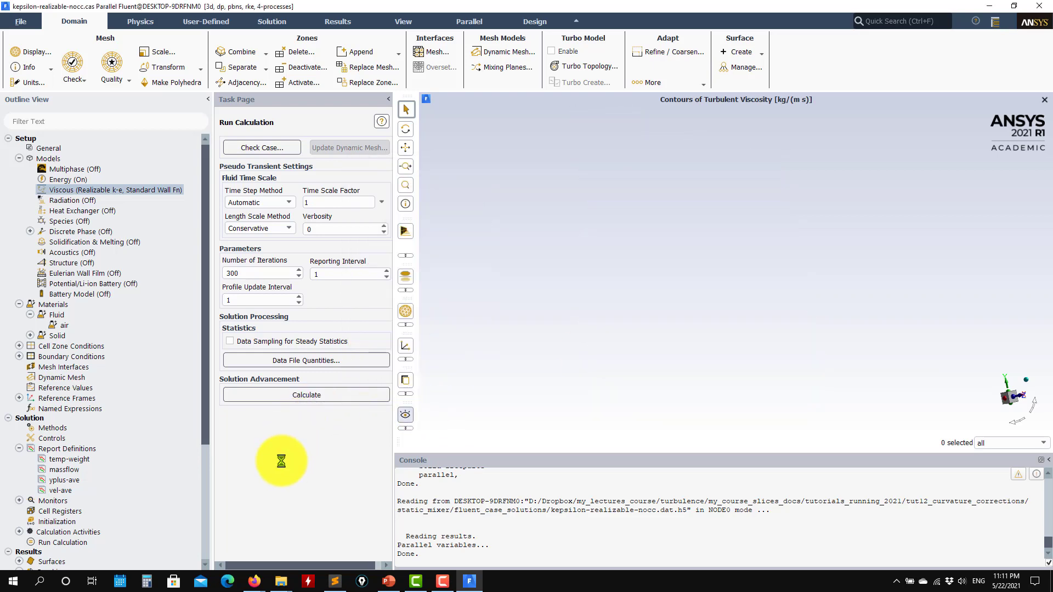
left_click(397, 585)
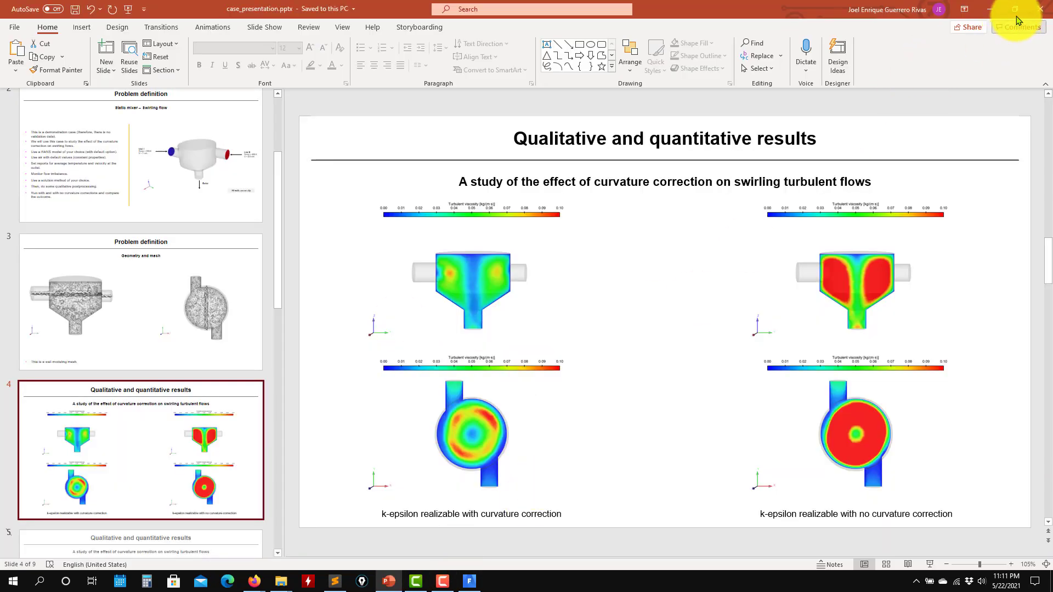
left_click(996, 7)
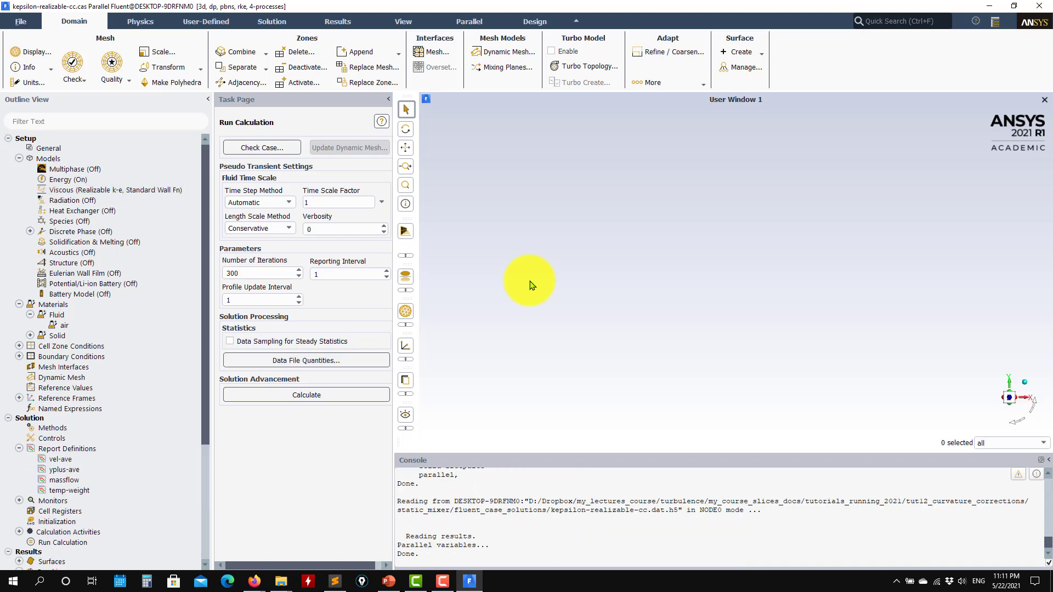
Display contour-1 of turbulent viscosity for the realizable k-epsilon solution with curvature correction, and examine the sections from above and the side.
scroll(104, 439, "down", 5)
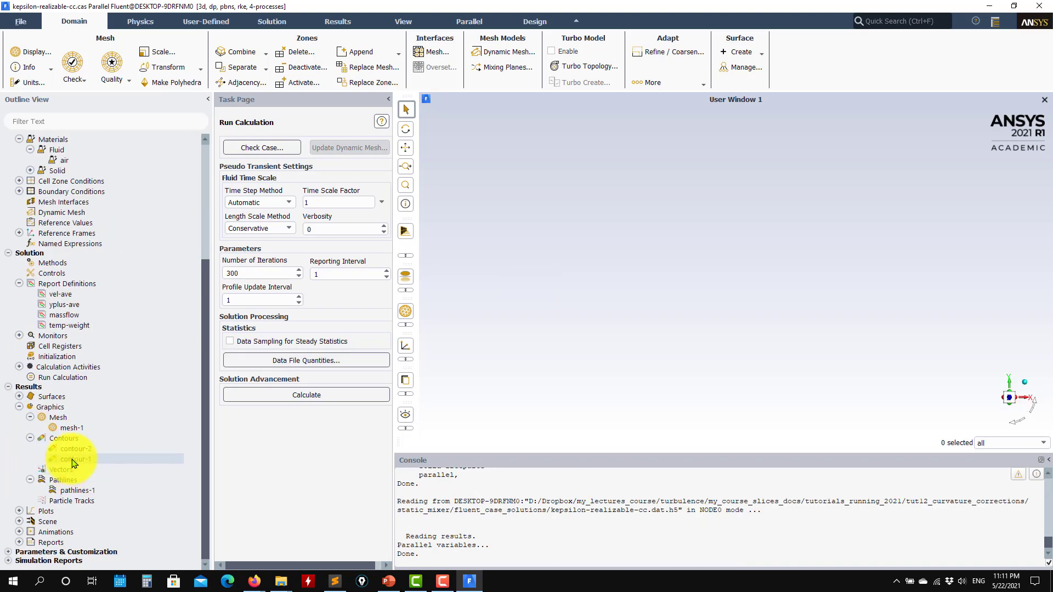
double_click(77, 458)
left_click(305, 511)
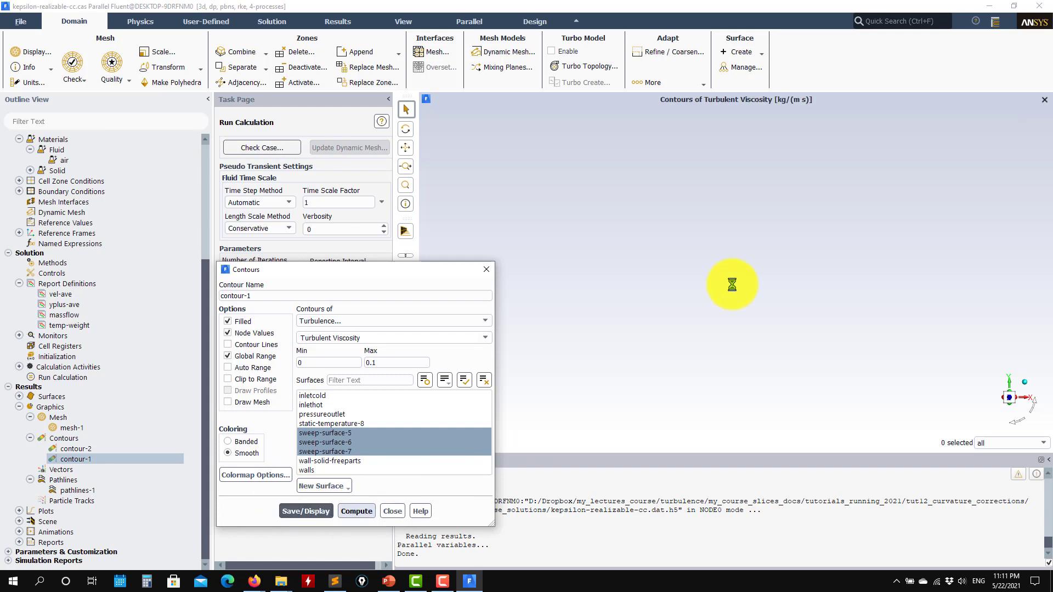
scroll(722, 263, "up", 5)
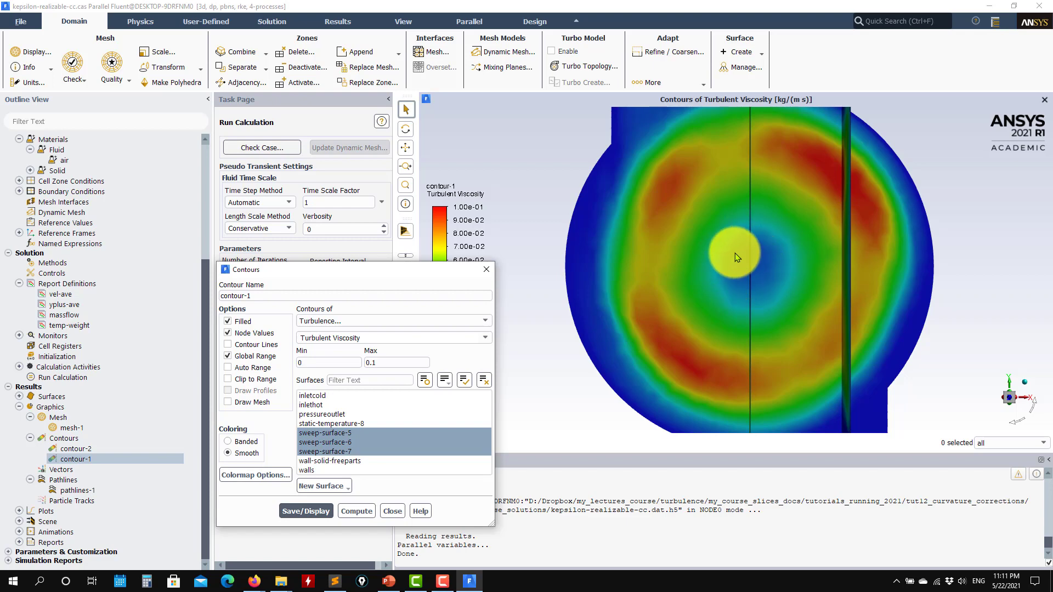
scroll(799, 263, "down", 5)
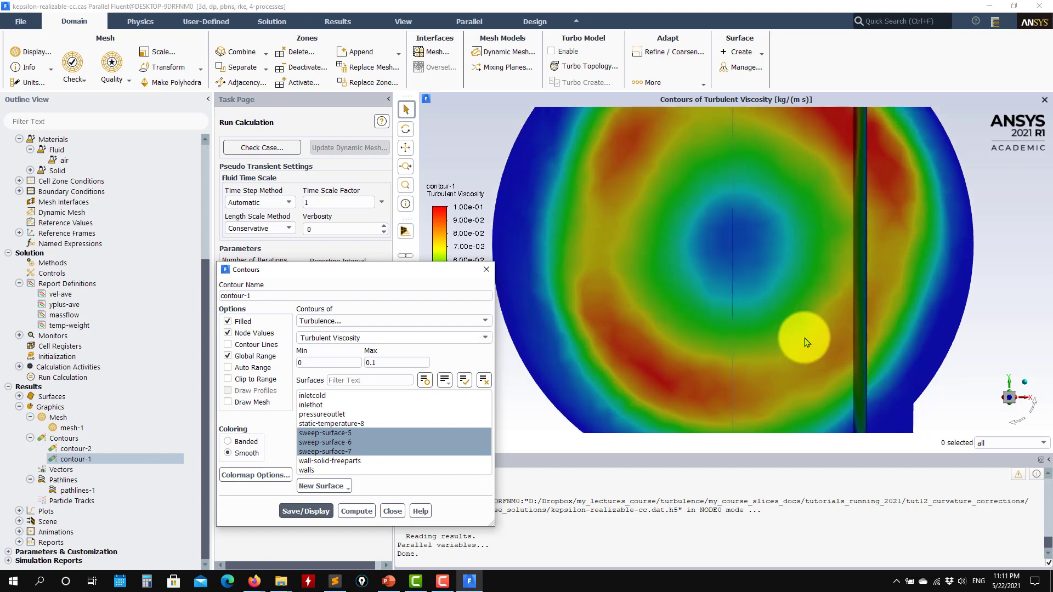
left_click_drag(798, 263, 610, 314)
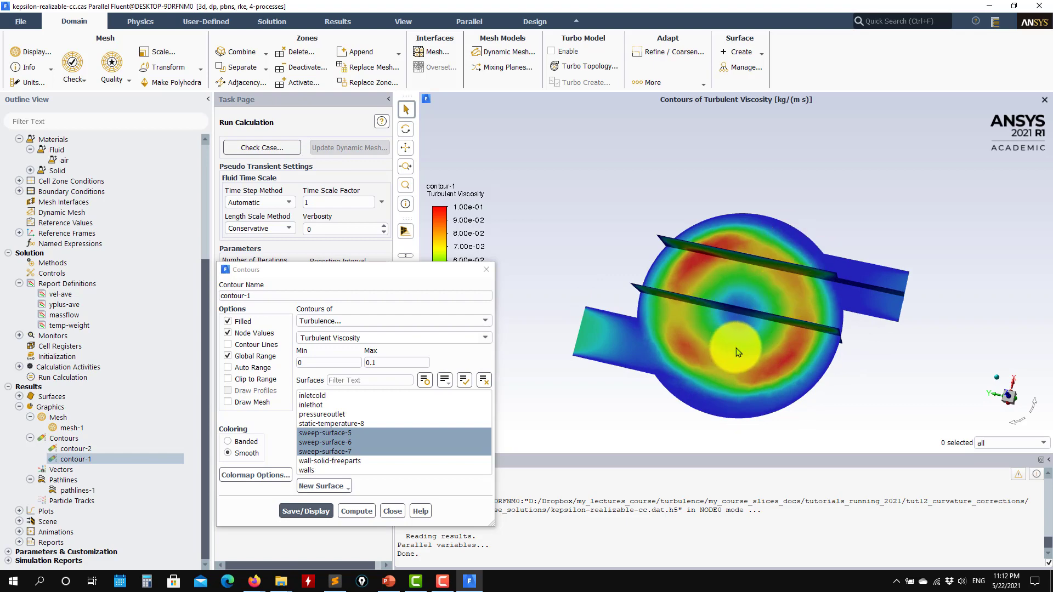
left_click_drag(735, 285, 696, 257)
left_click(392, 511)
Read the case and data of rsm2.cas.h5 and review its Reynolds Stress viscous model settings.
left_click(24, 25)
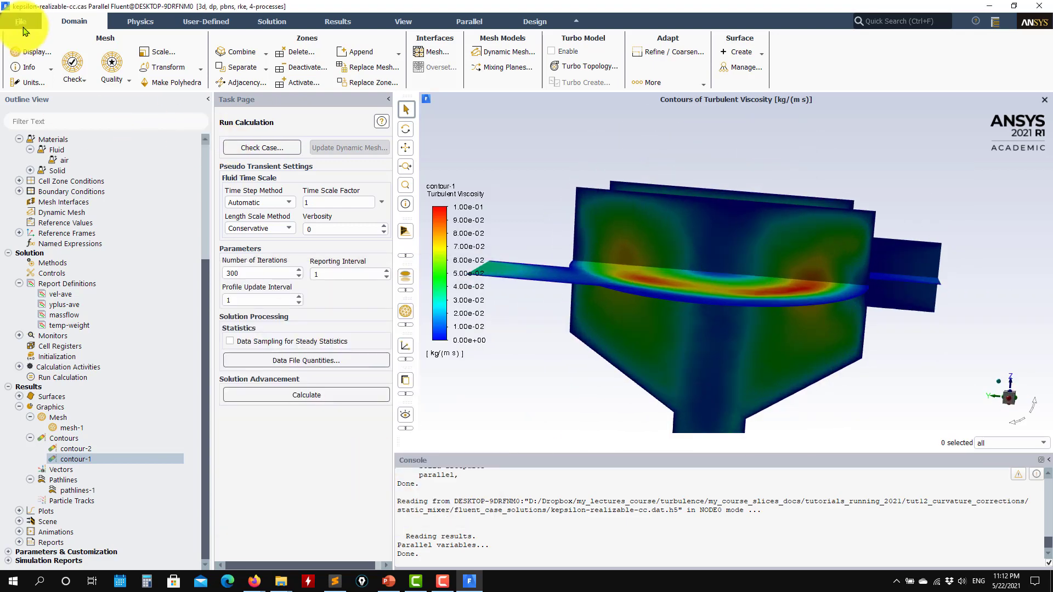
mouse_move(33, 59)
left_click(141, 81)
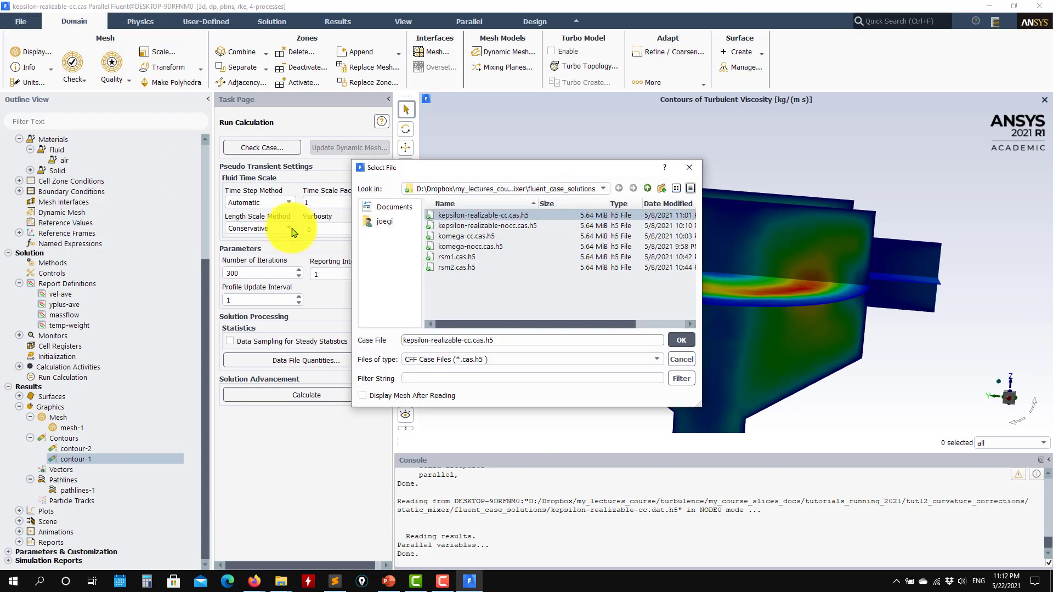
left_click(453, 268)
left_click(681, 340)
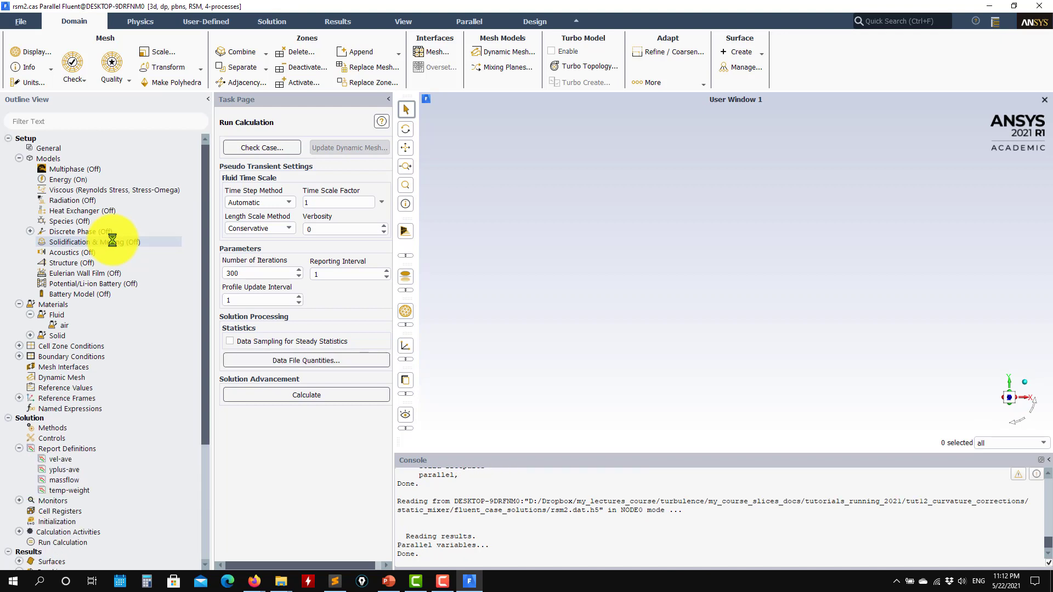
double_click(158, 192)
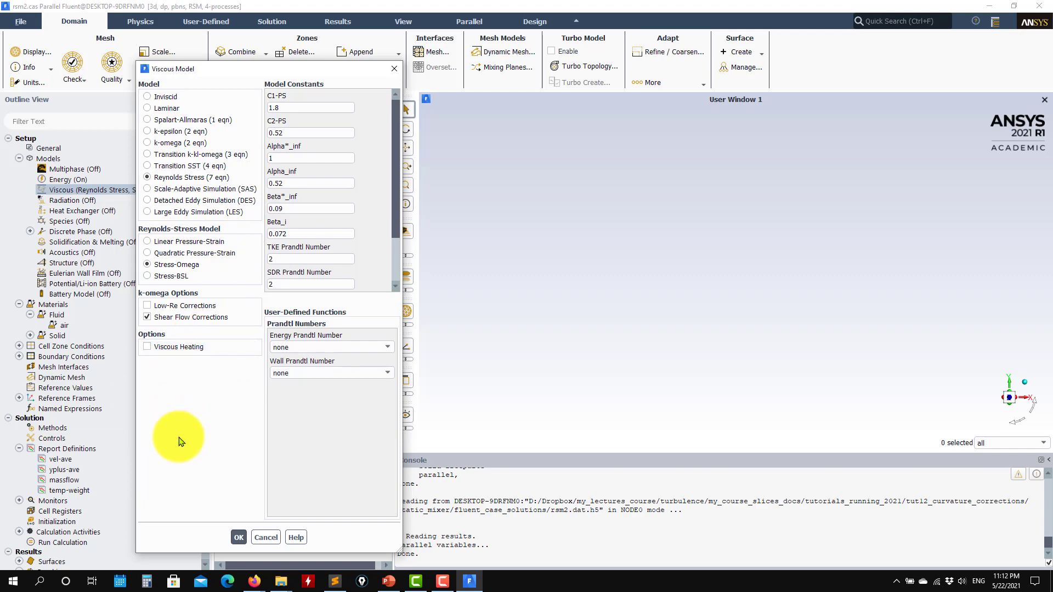
left_click(239, 537)
Display contour-1 of turbulent viscosity for the Reynolds stress solution and examine the horizontal section up close.
scroll(93, 364, "down", 3)
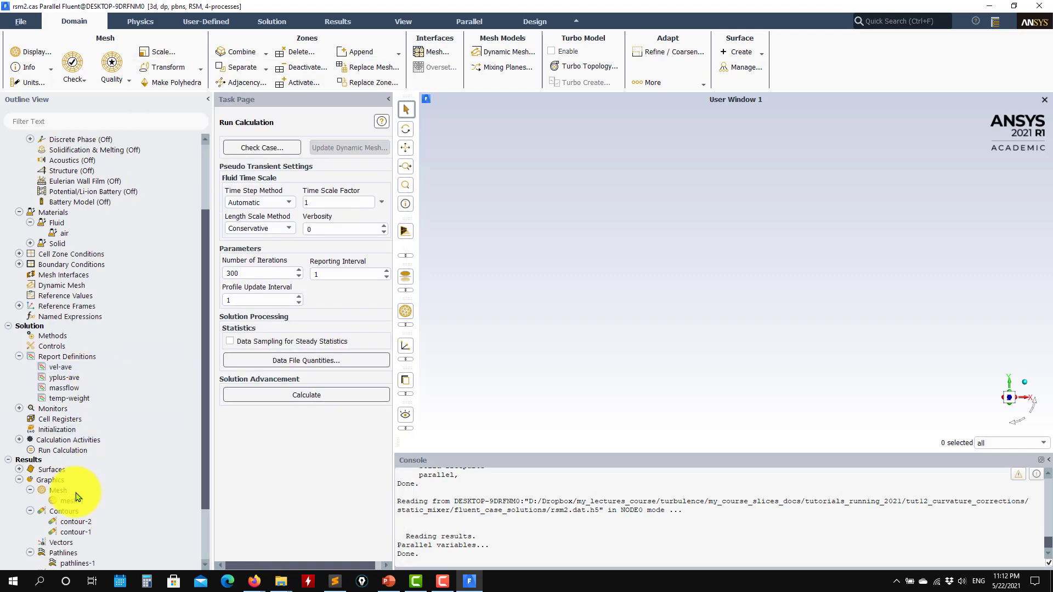
double_click(72, 531)
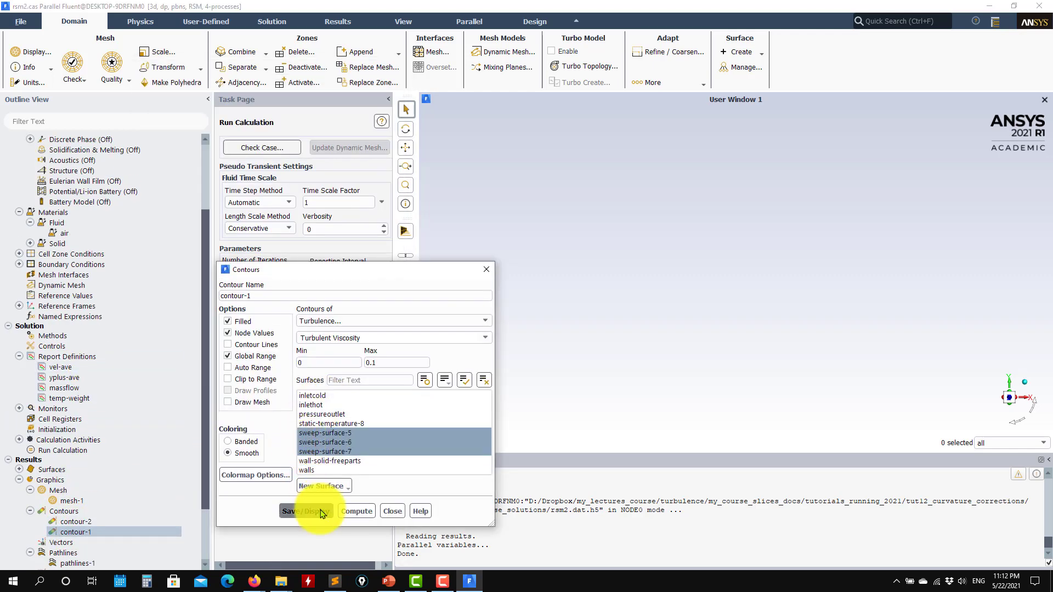
left_click(321, 513)
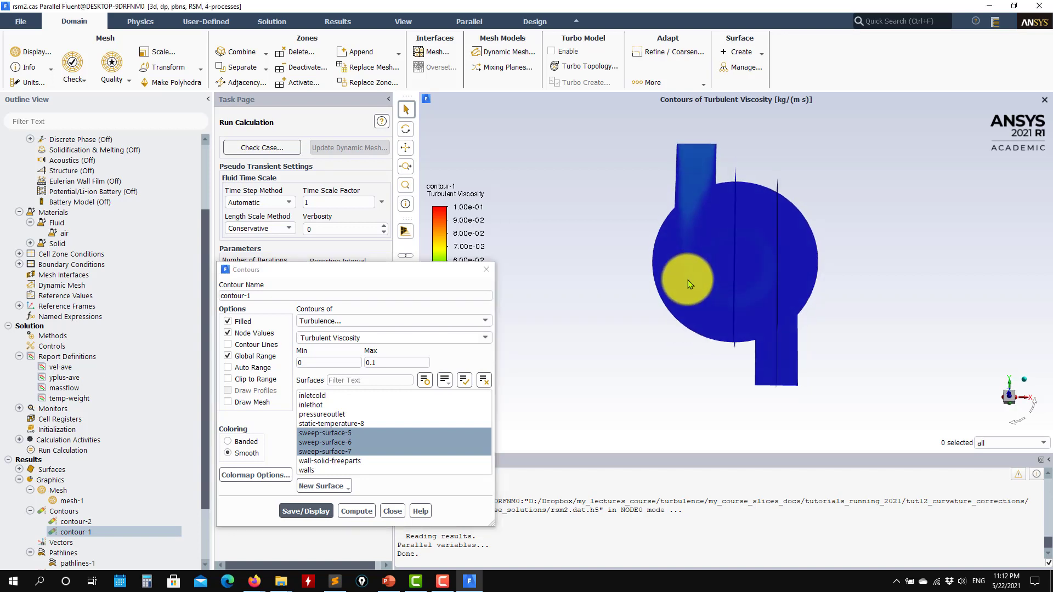
scroll(687, 280, "up", 5)
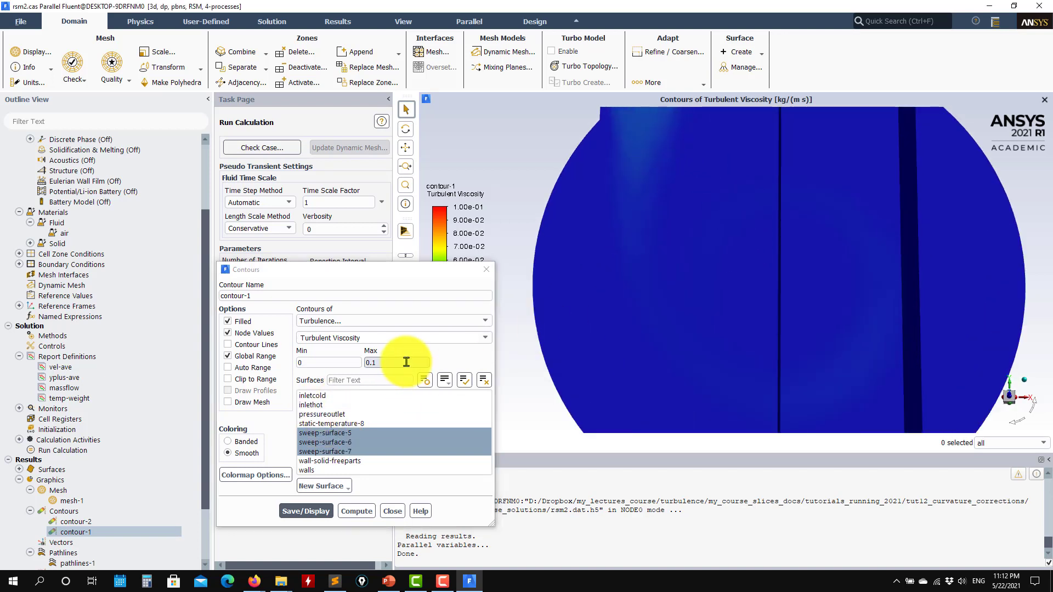
Set contour-1's maximum to 0.02, redisplay the turbulent viscosity, and examine the horizontal section with the inlet and outlet before closing the contour settings.
left_click(405, 362)
type("2")
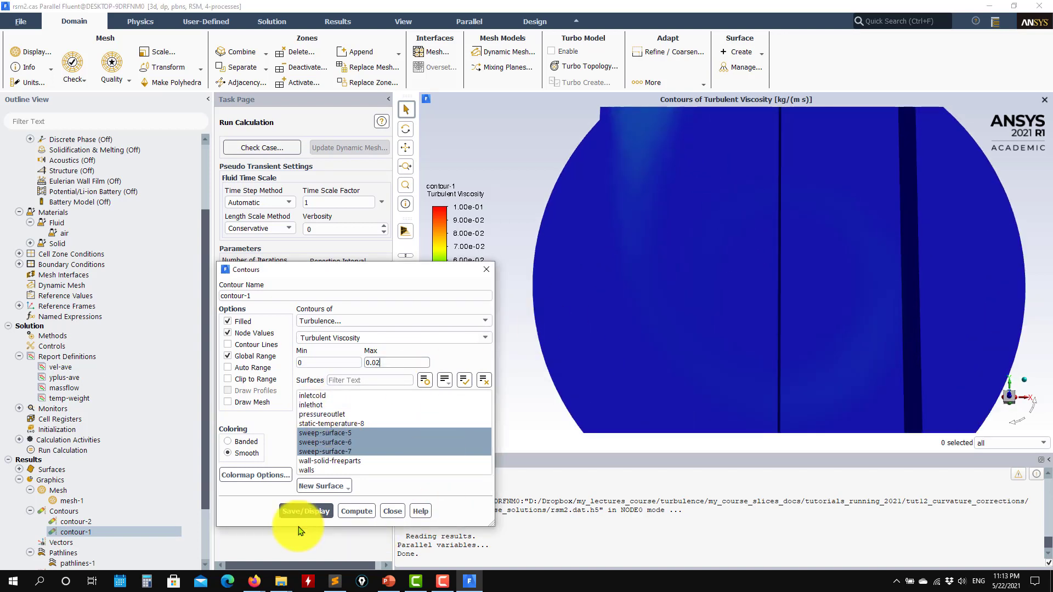
left_click(306, 511)
scroll(761, 307, "down", 3)
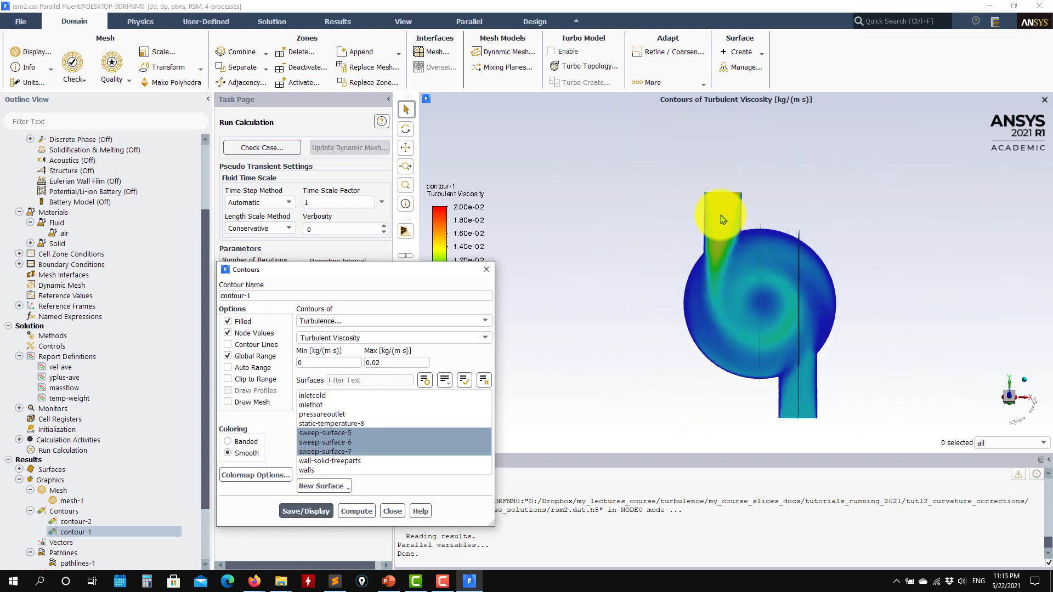
left_click_drag(804, 316, 798, 341)
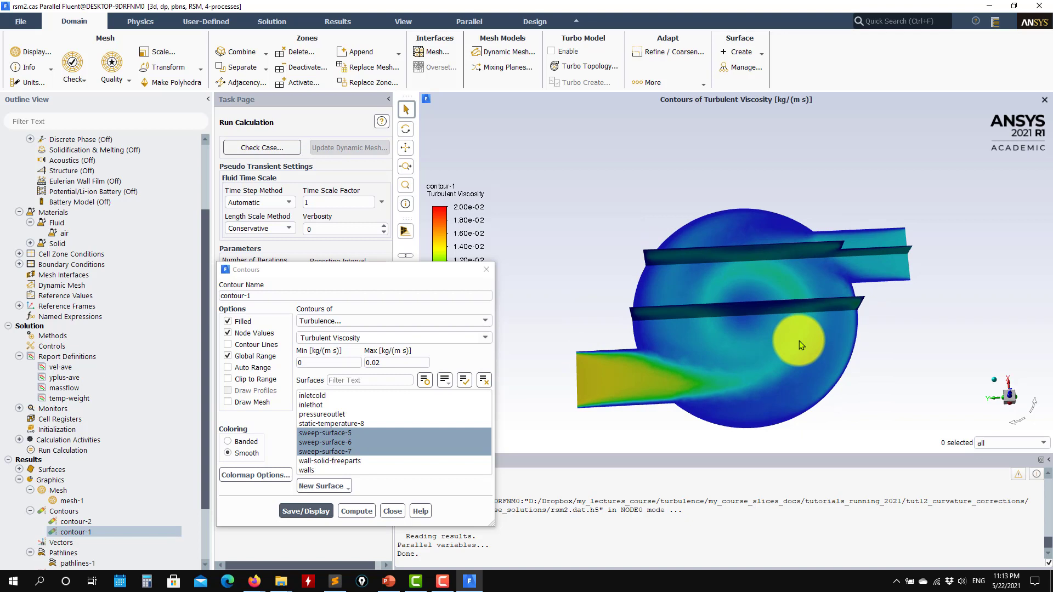
left_click(392, 511)
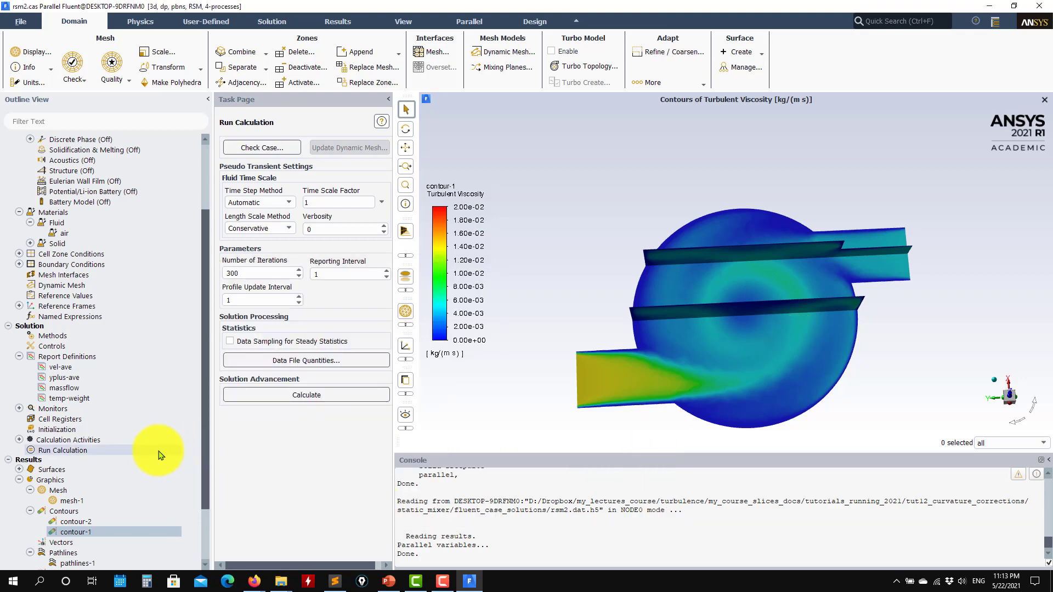
Plot the scaled residuals of the Reynolds stress solution from the residual monitors and review the curves, including the stress components.
scroll(159, 455, "down", 3)
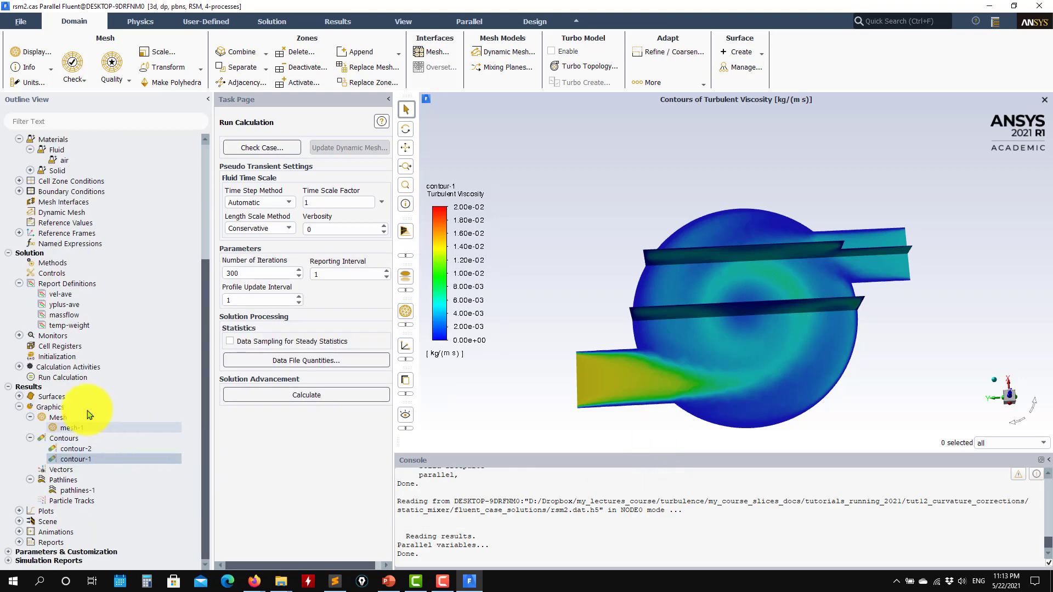
double_click(77, 351)
left_click(344, 404)
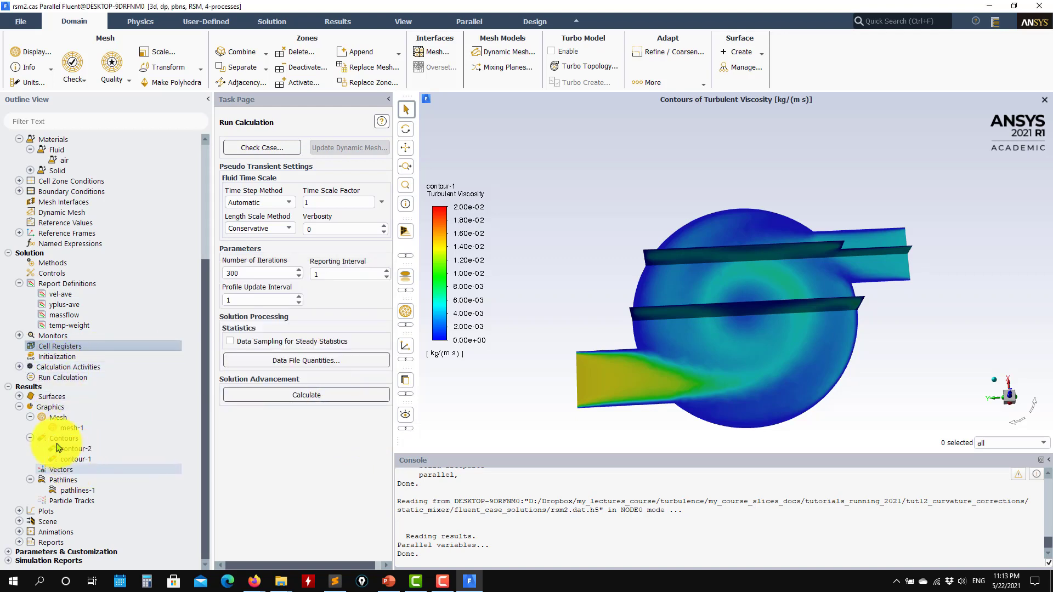
left_click(19, 335)
double_click(62, 346)
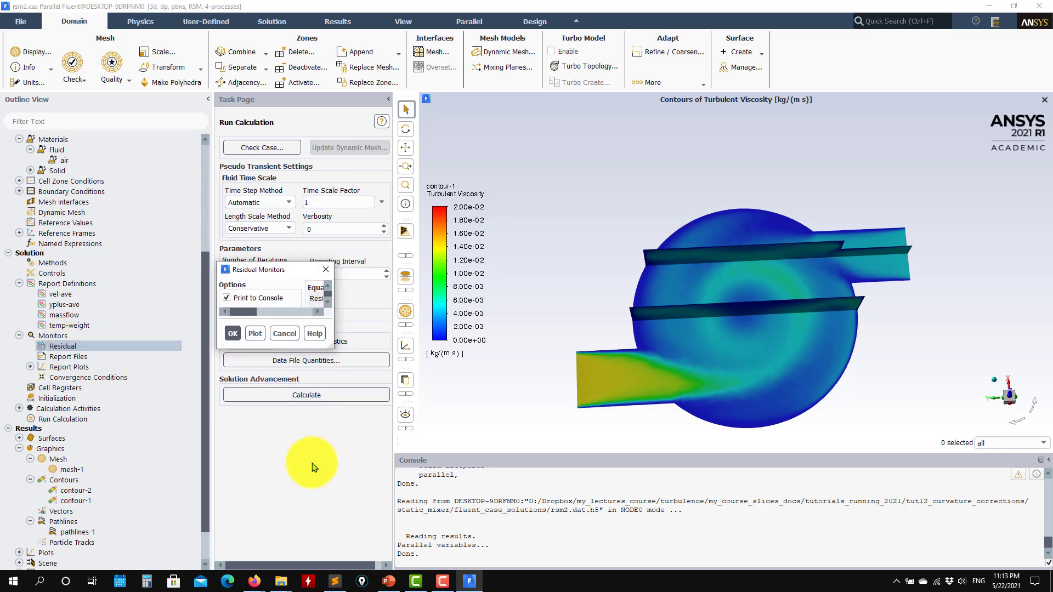
left_click(357, 475)
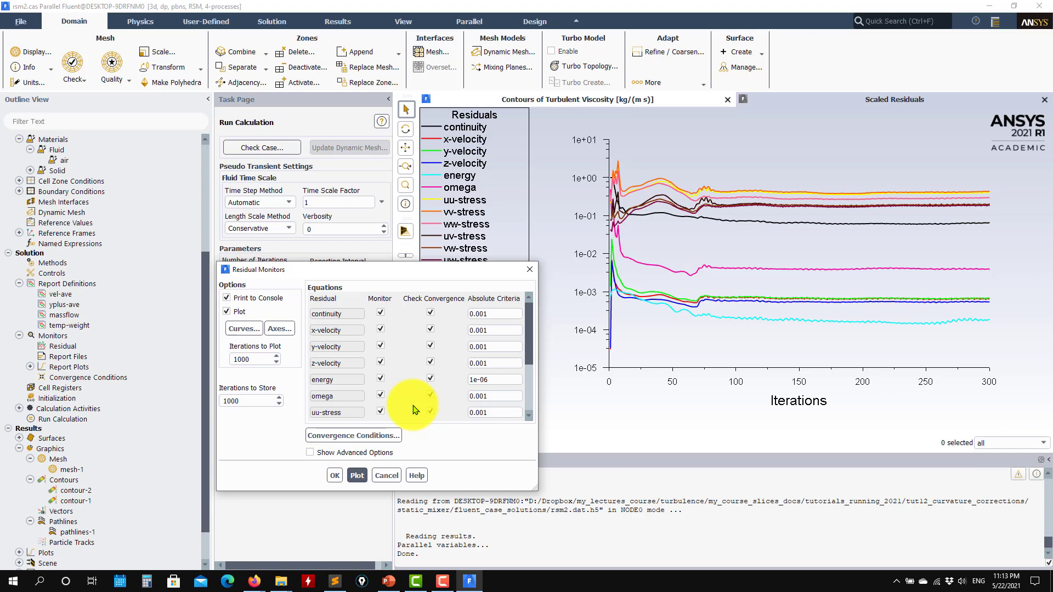
left_click_drag(467, 277, 294, 266)
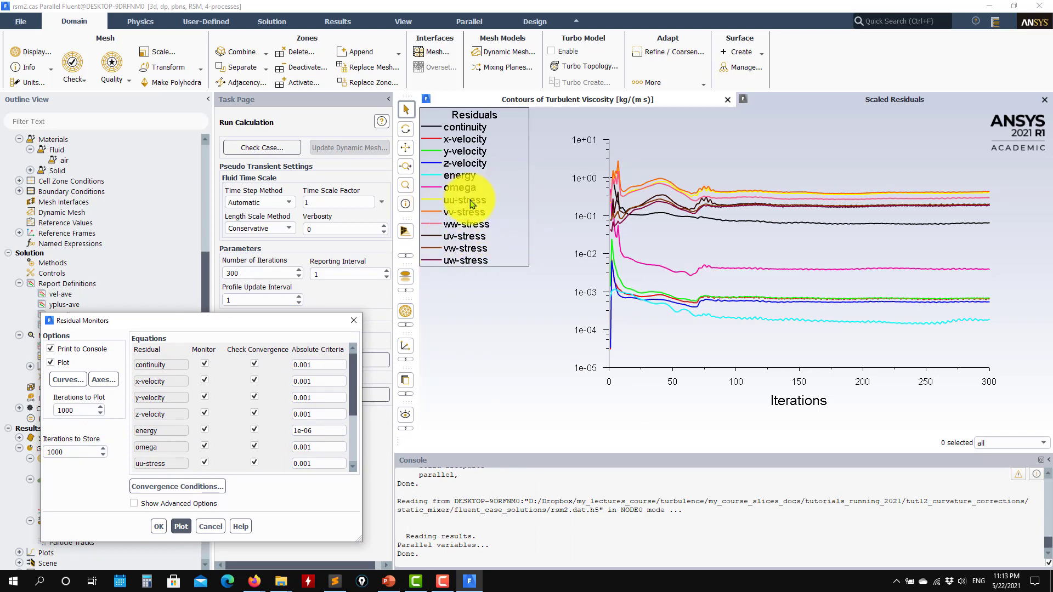
left_click(209, 526)
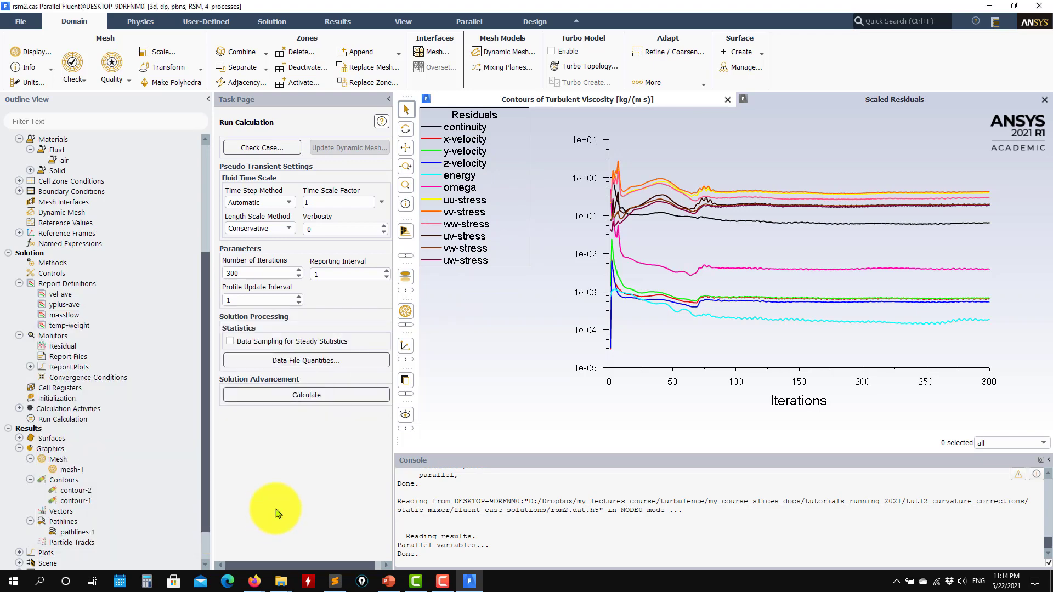
Switch to PowerPoint to review the turbulent viscosity slides for realizable k-epsilon and k-omega with and without curvature correction, and return to Fluent.
scroll(88, 403, "up", 5)
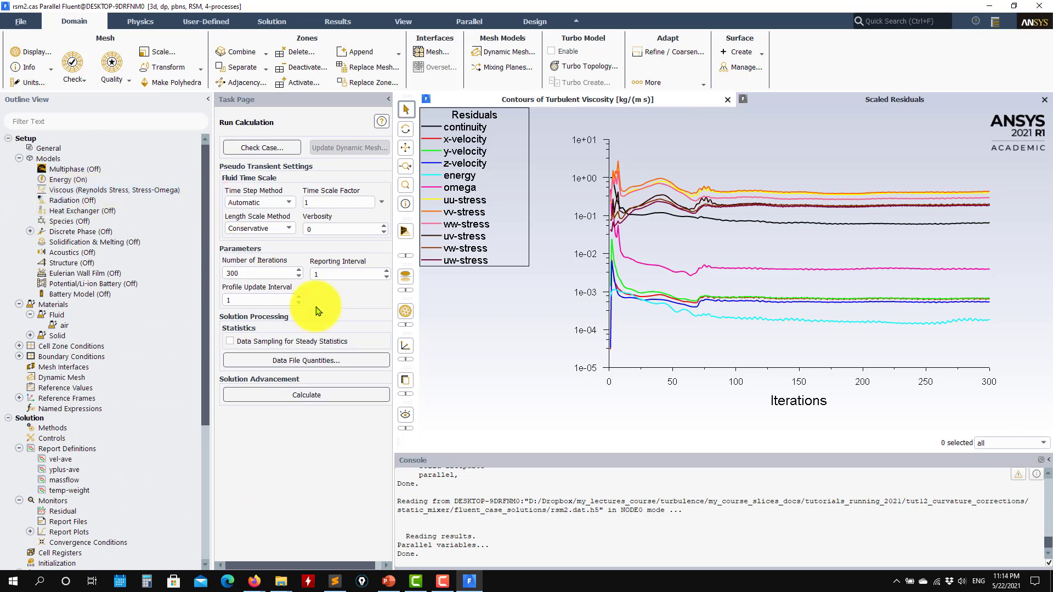
left_click(388, 580)
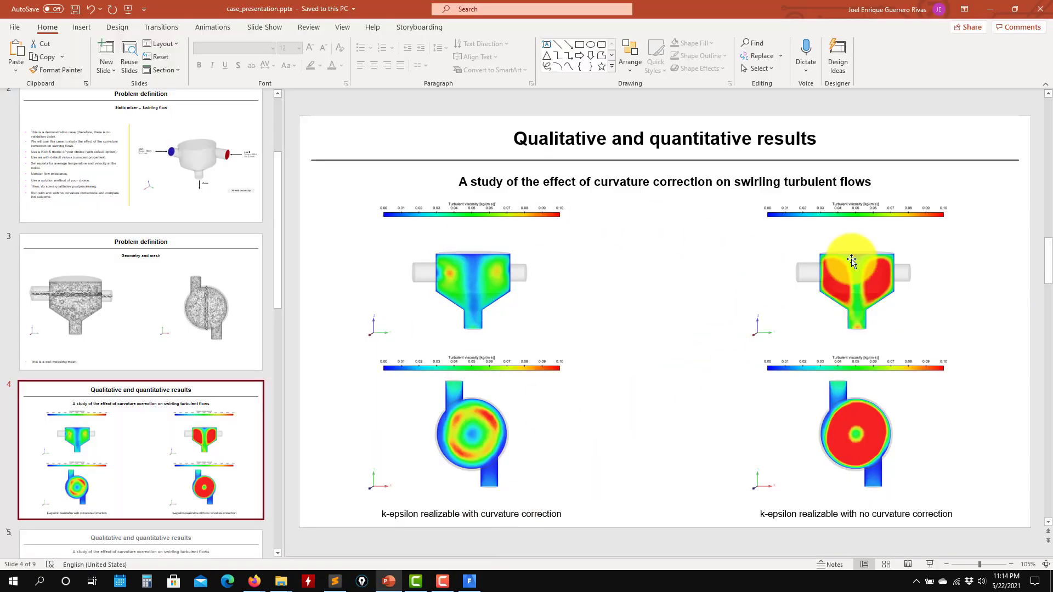
scroll(463, 417, "down", 2)
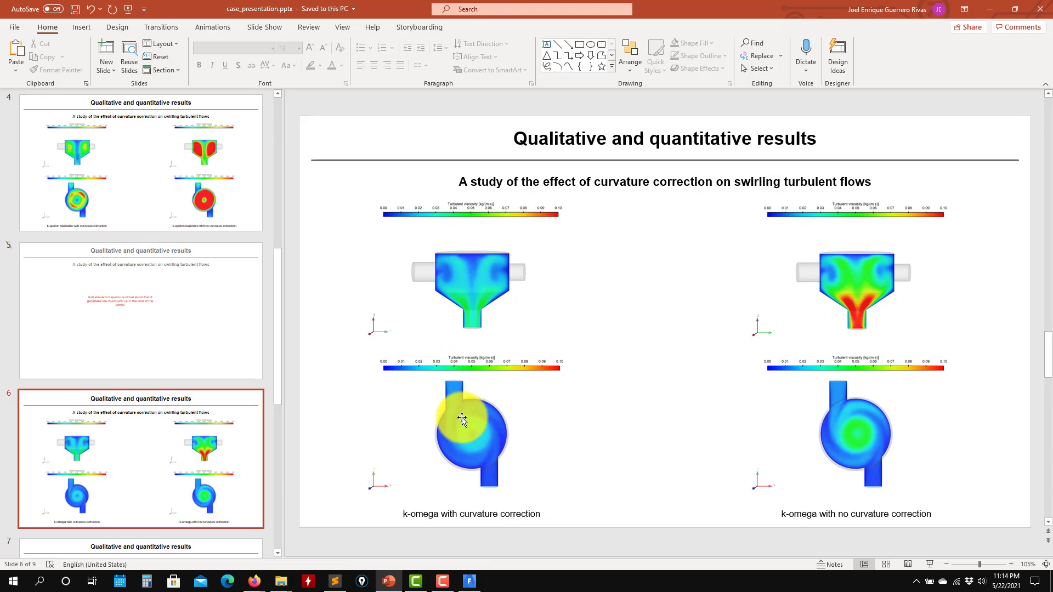
scroll(463, 417, "down", 2)
left_click(990, 9)
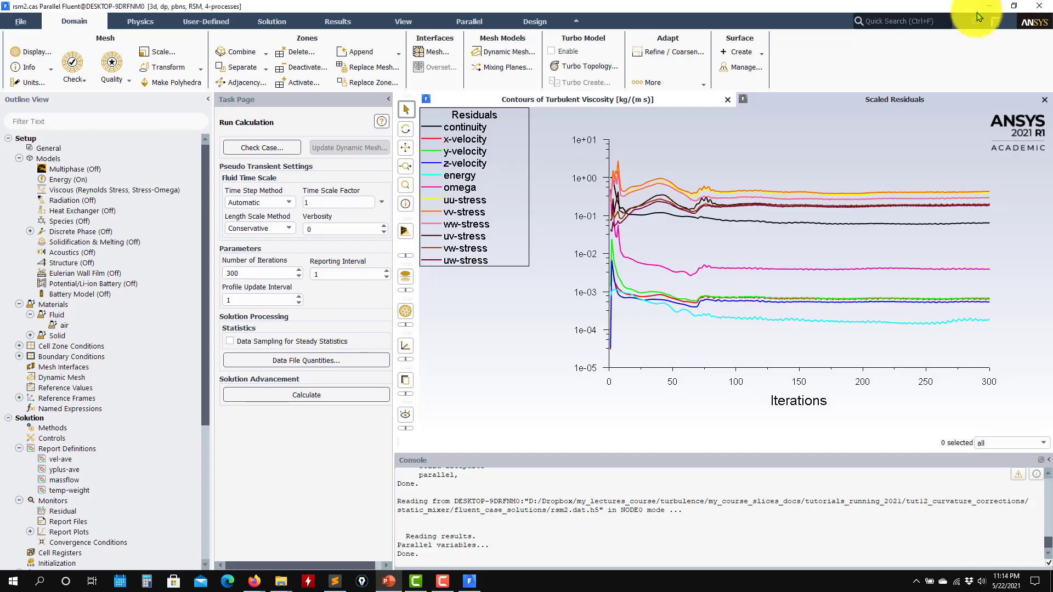